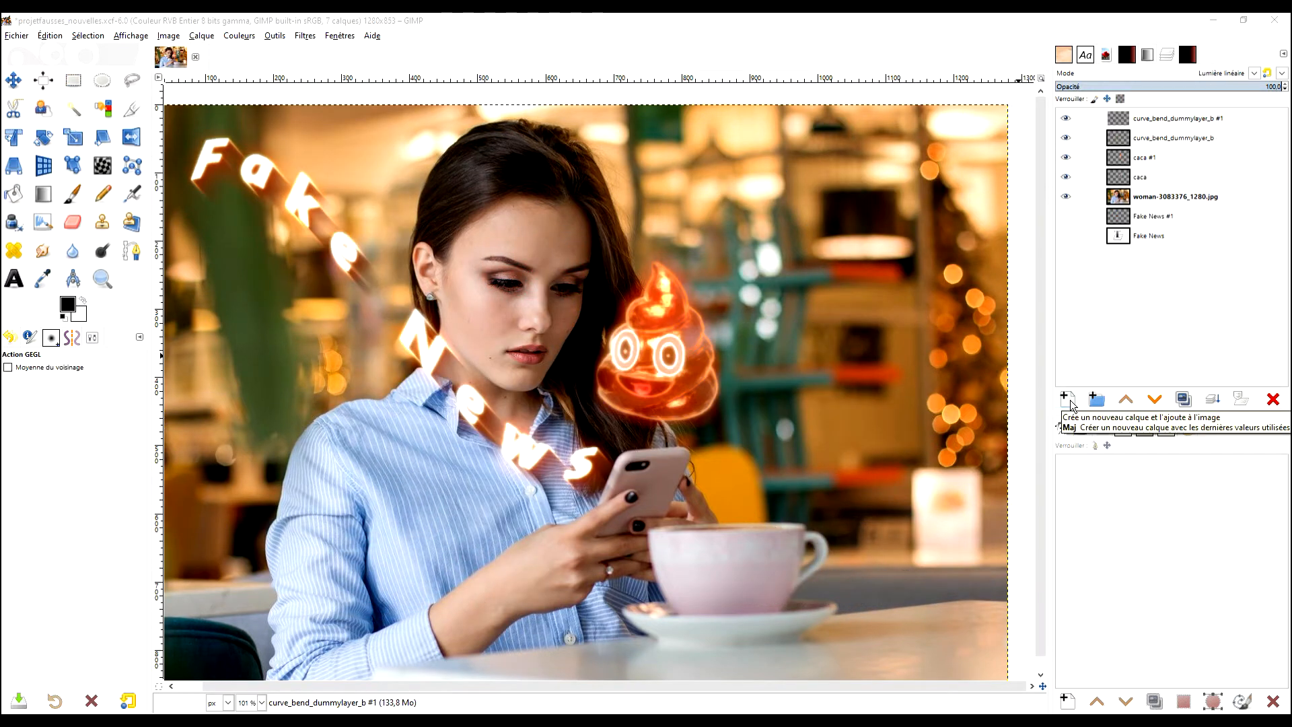
- Add a transparent layer named brume and render G'MIC Clouds on it with a density of 69.5
left_click(1067, 398)
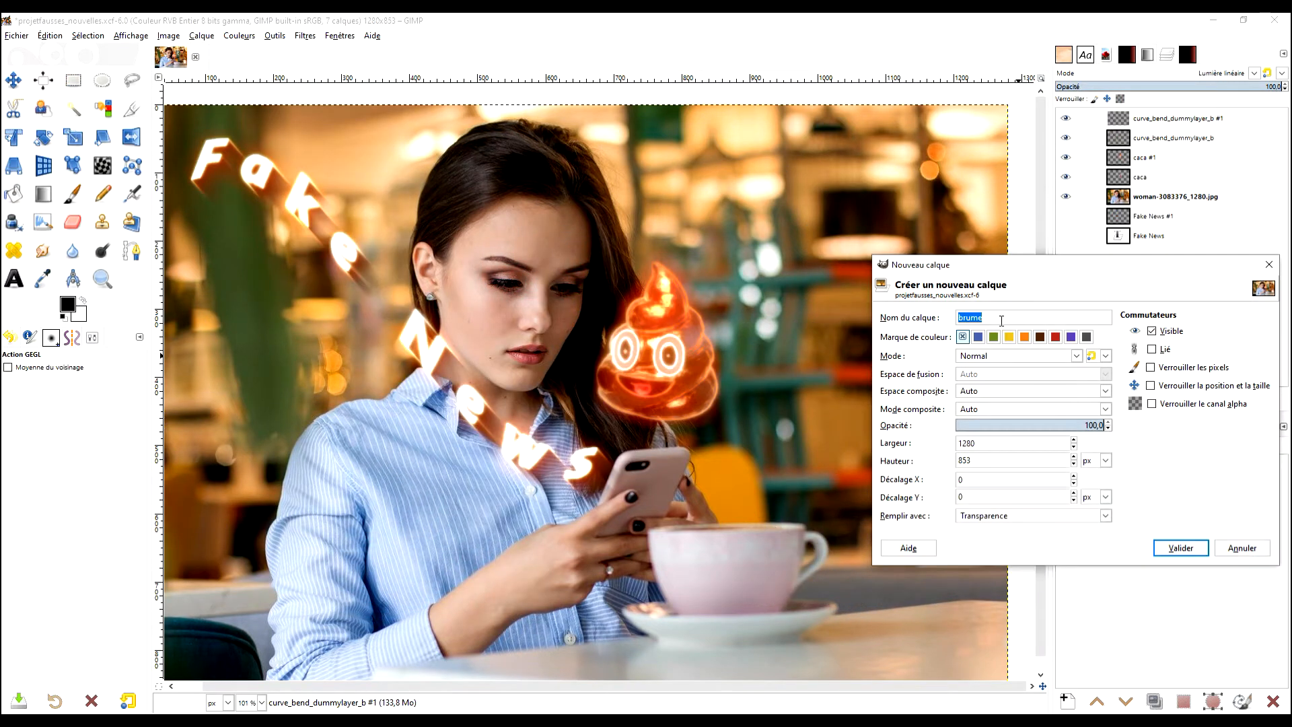
left_click(1180, 547)
left_click(304, 35)
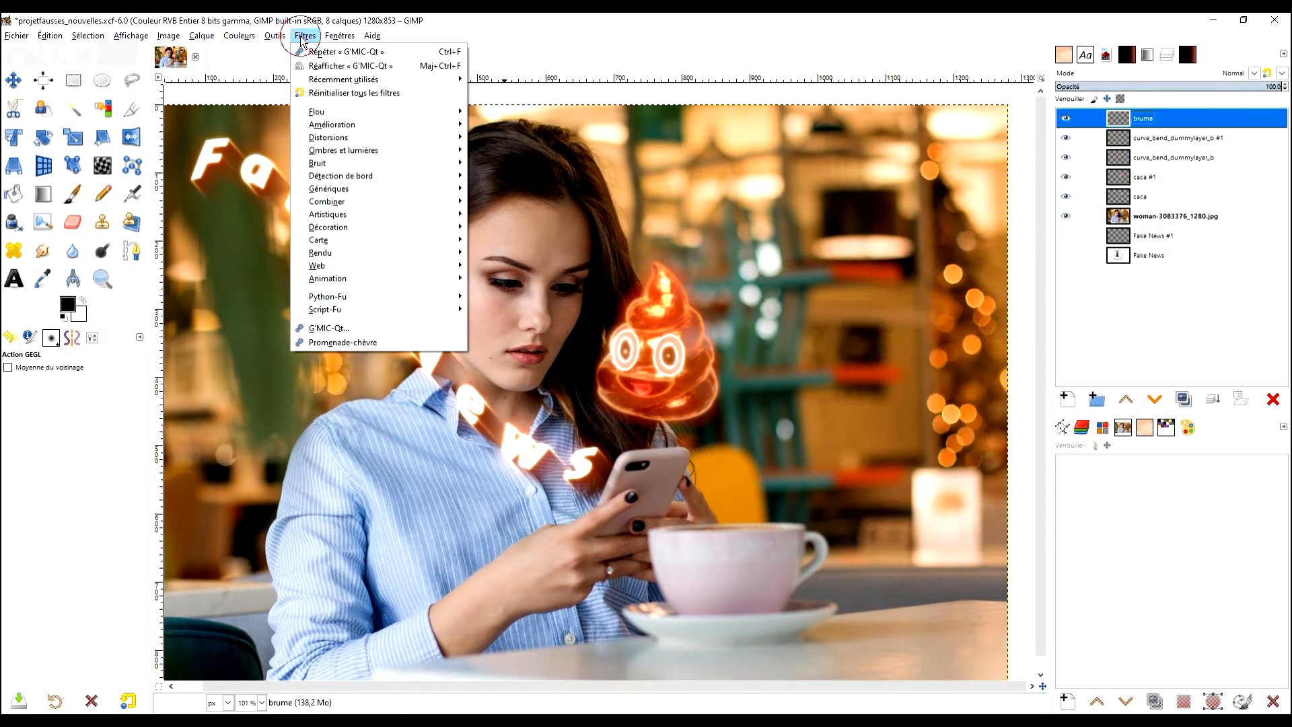
left_click(388, 328)
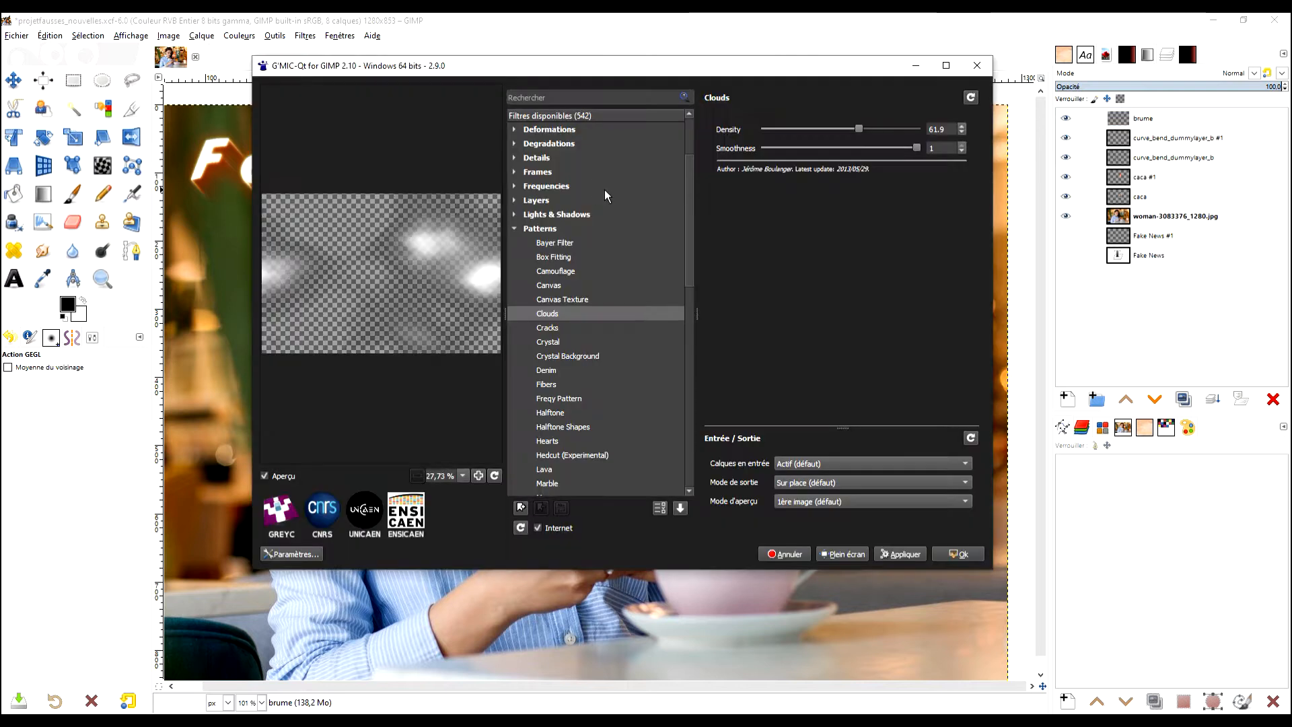
mouse_move(860, 132)
left_mouse_down()
mouse_move(832, 130)
mouse_move(879, 129)
left_mouse_up()
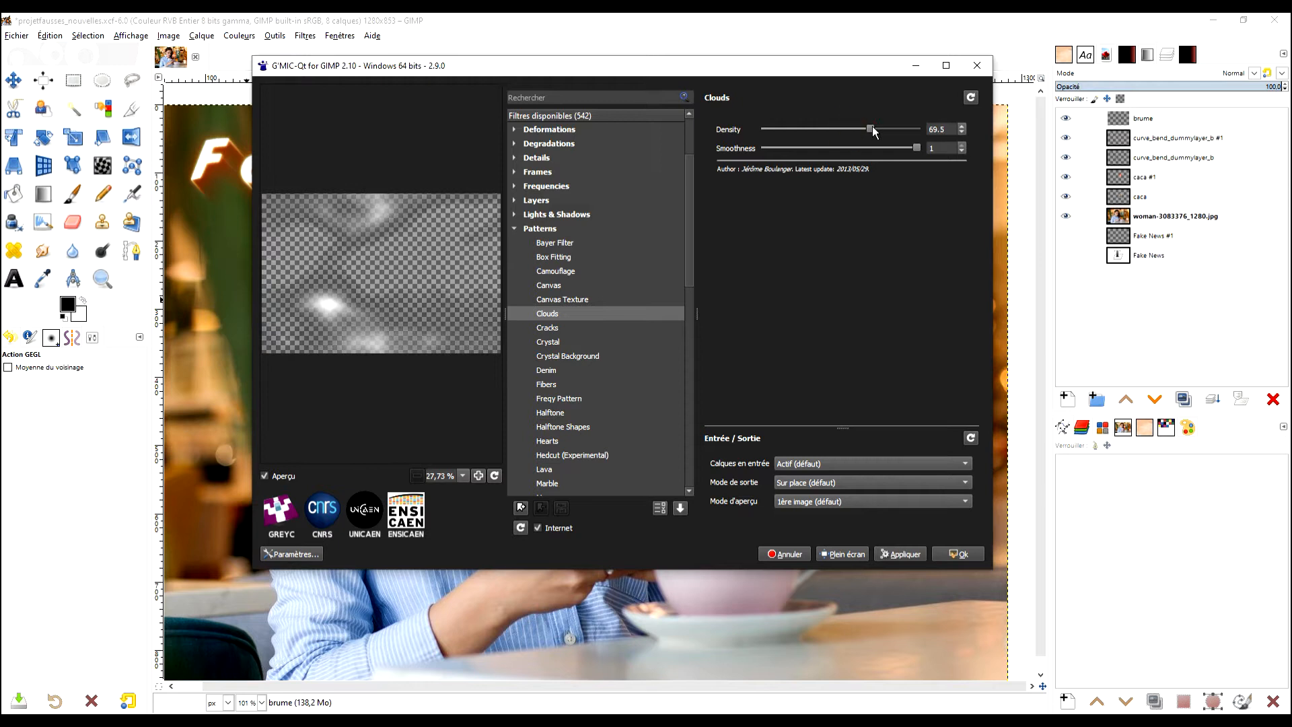
left_click(955, 555)
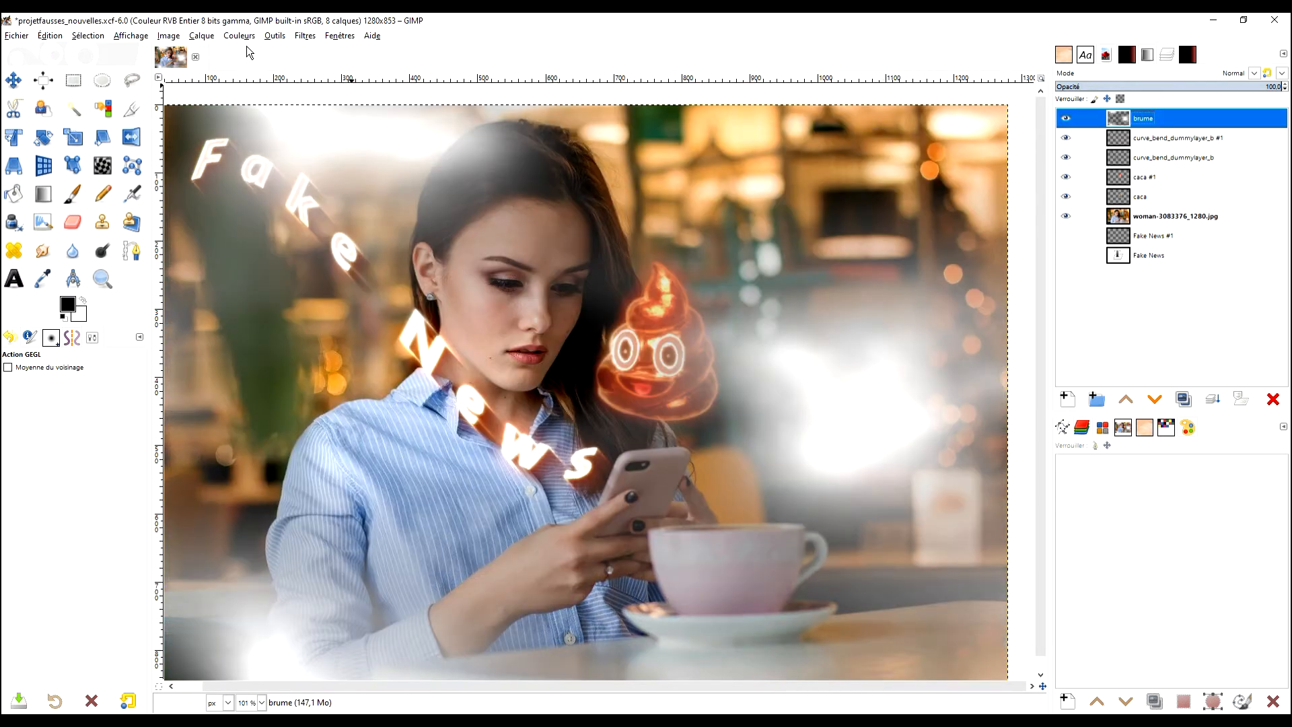
- Apply the Curve Bend distortion to the brume layer with the default wave curve, working on a copy
left_click(305, 36)
mouse_move(409, 136)
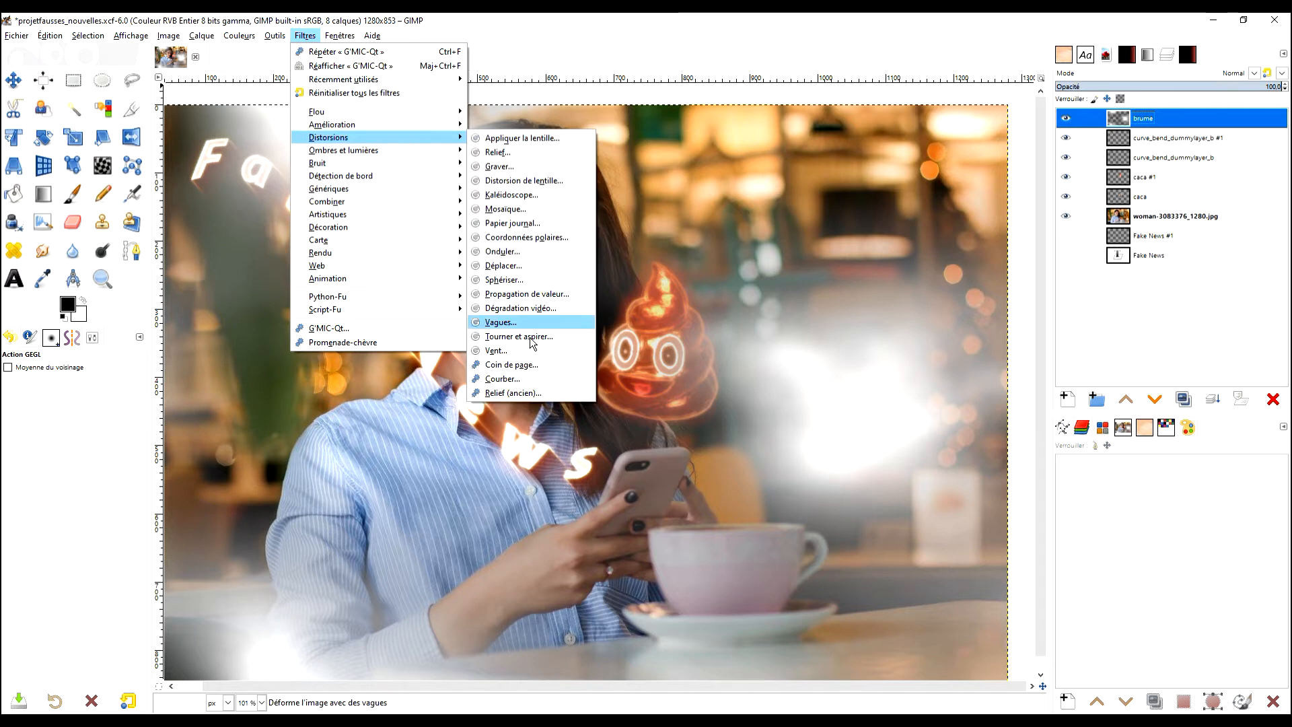
left_click(507, 378)
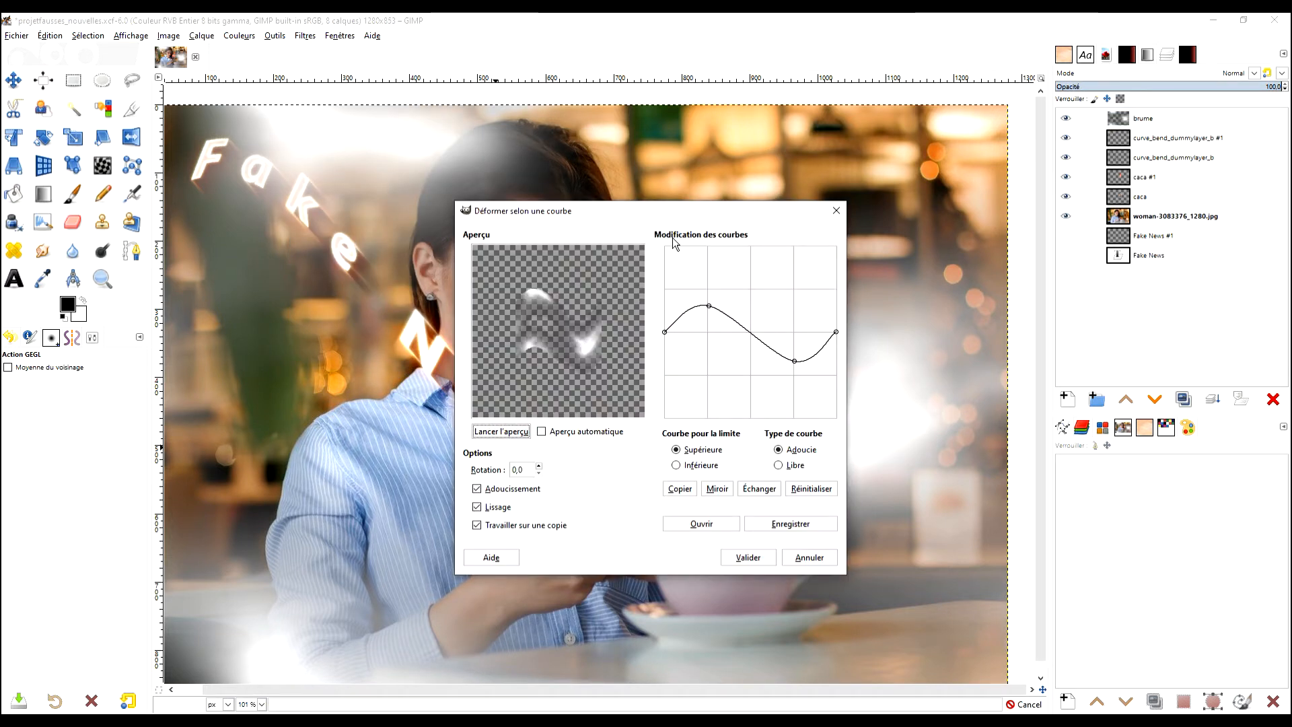
left_click(748, 558)
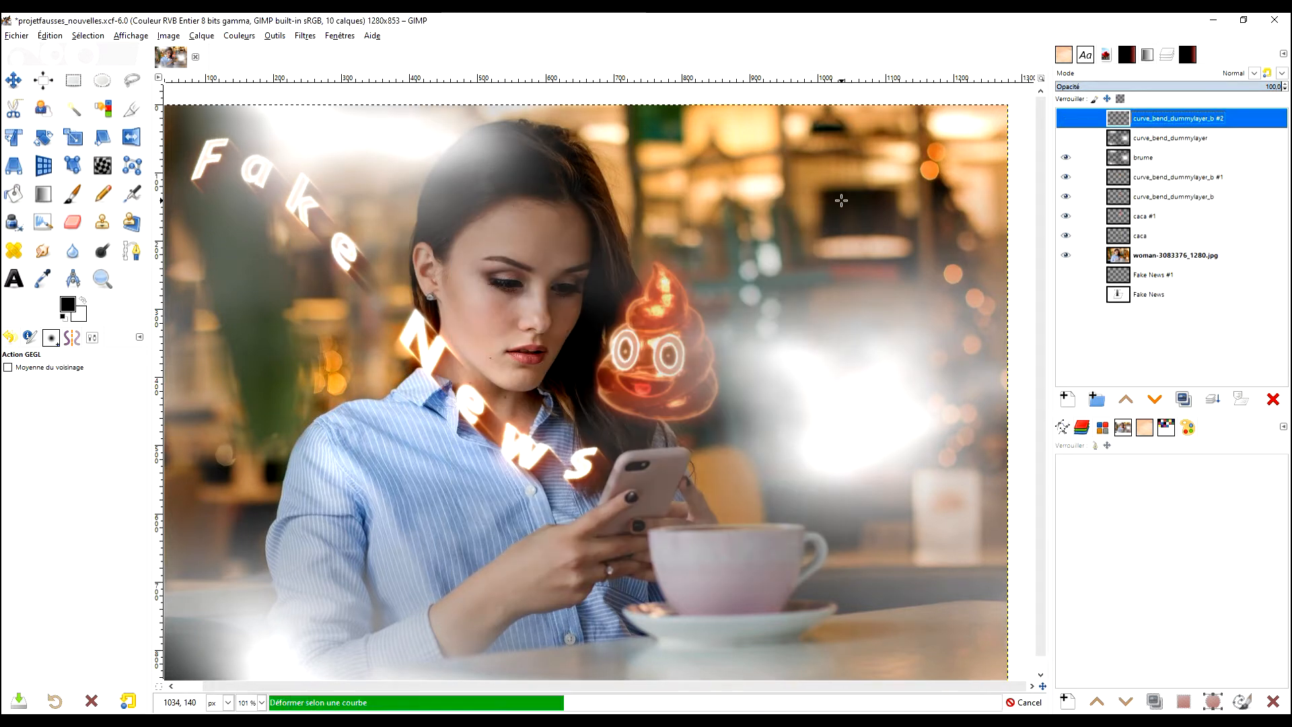
- Hide the original brume layer, send it to the end of the layer stack and select the bent cloud copy
left_click(1066, 138)
left_click(1138, 139)
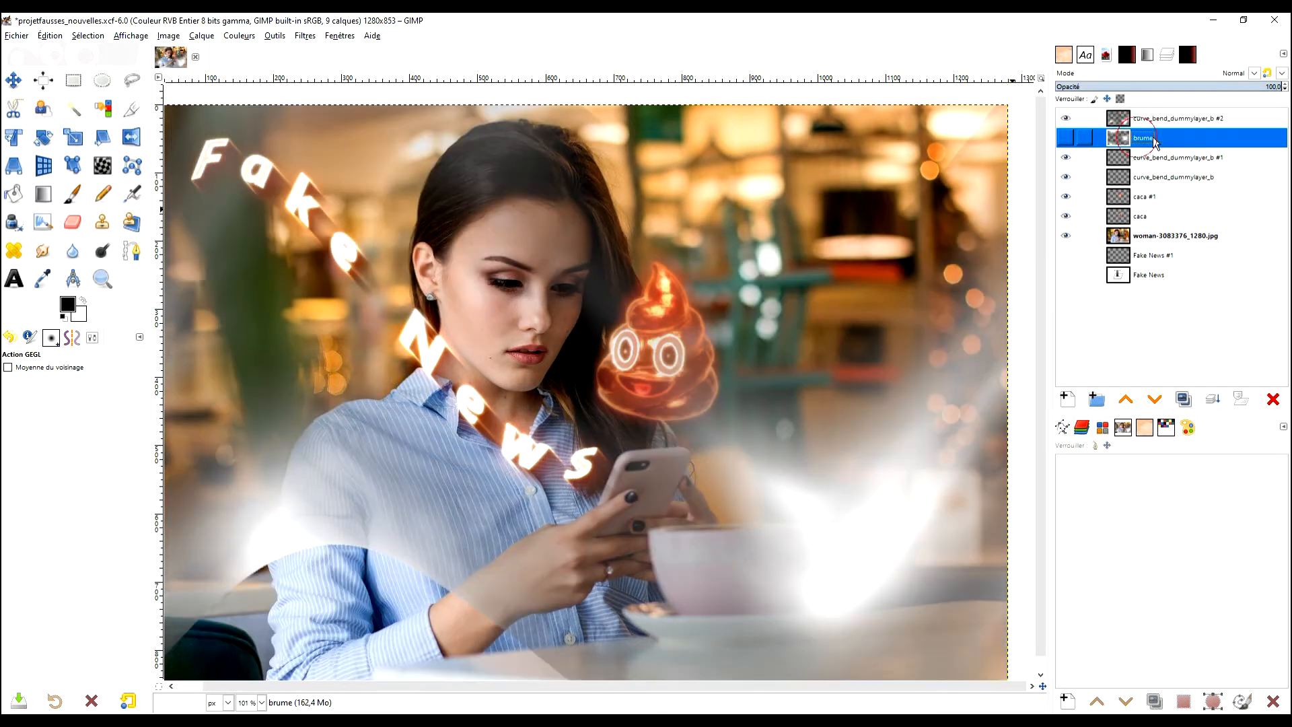
left_click_drag(1161, 290, 1160, 288)
left_click(1153, 118)
- Crop only the bent cloud layer to a 558 × 699 px area at position 722, 149
left_click_drag(834, 304, 683, 249)
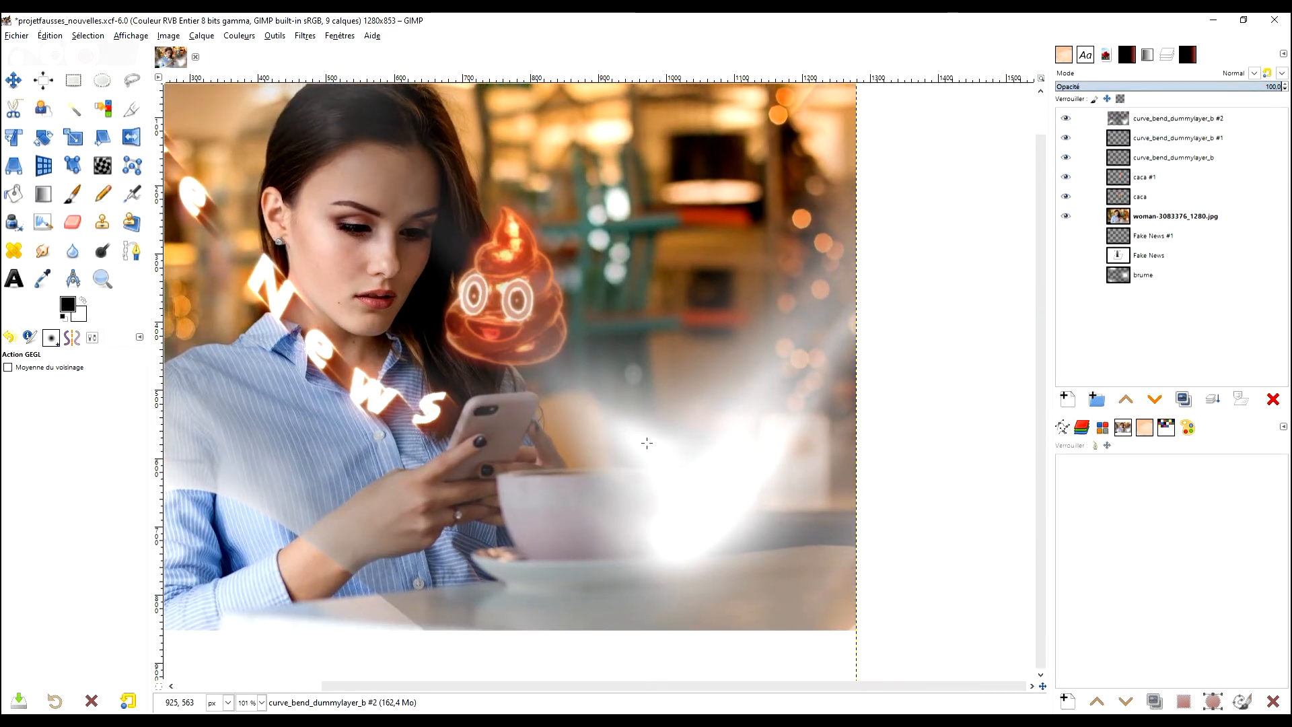
scroll(723, 366, "down", 2)
scroll(707, 367, "up", 1)
left_click_drag(716, 367, 679, 363)
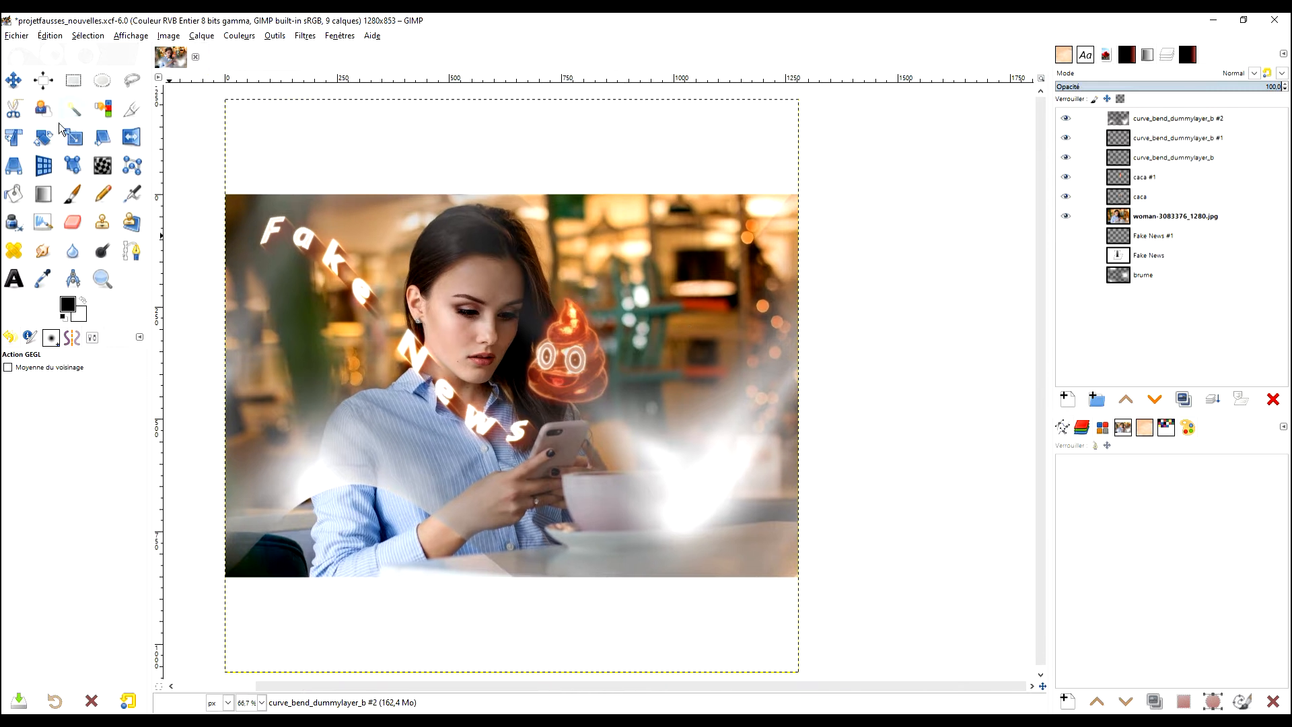
key("shift+c")
left_click(131, 109)
left_click_drag(549, 262, 851, 575)
left_click(673, 374)
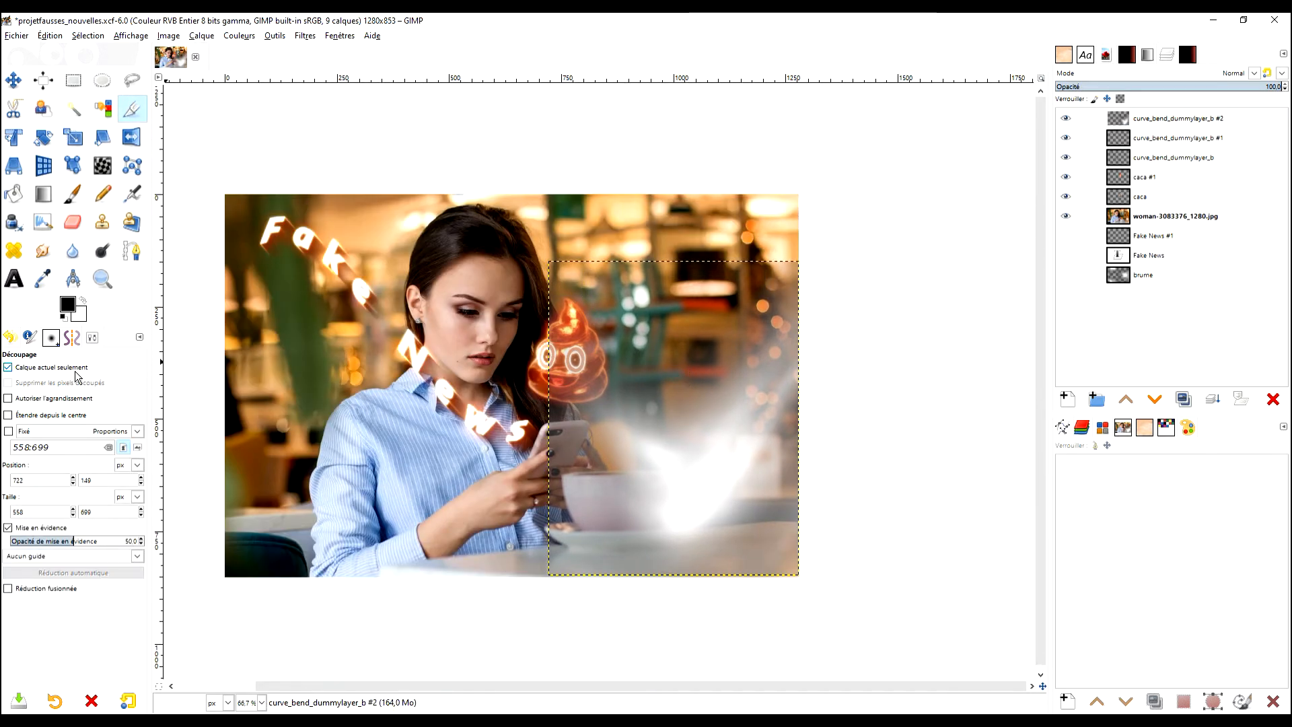
- Move the cropped cloud layer over the woman's head and shoulder, covering the Fake News lettering
left_click(79, 83)
left_click(15, 83)
left_click_drag(708, 462, 460, 402)
- Apply a unified transform to the cloud layer: rotate it a quarter turn clockwise and distort its corners to follow the Fake News lettering
left_click(14, 139)
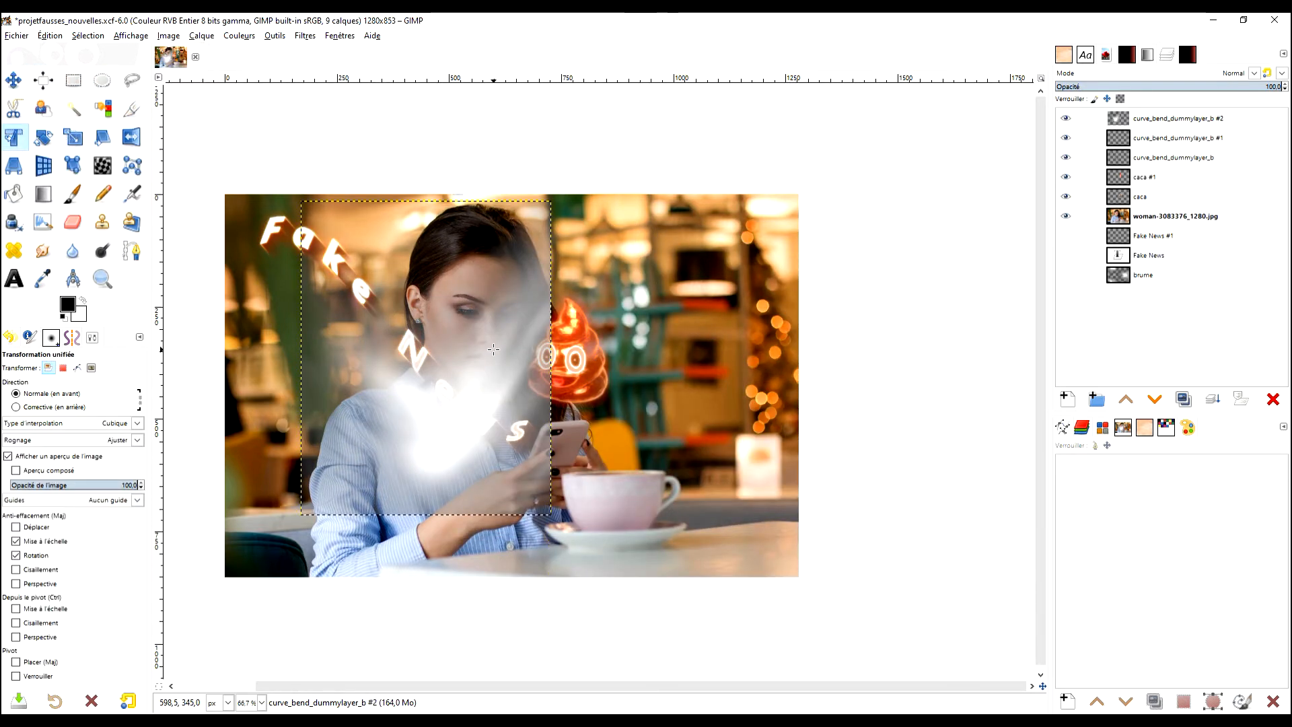
left_click(550, 266)
left_click_drag(543, 217, 525, 420)
left_click_drag(441, 412, 446, 369)
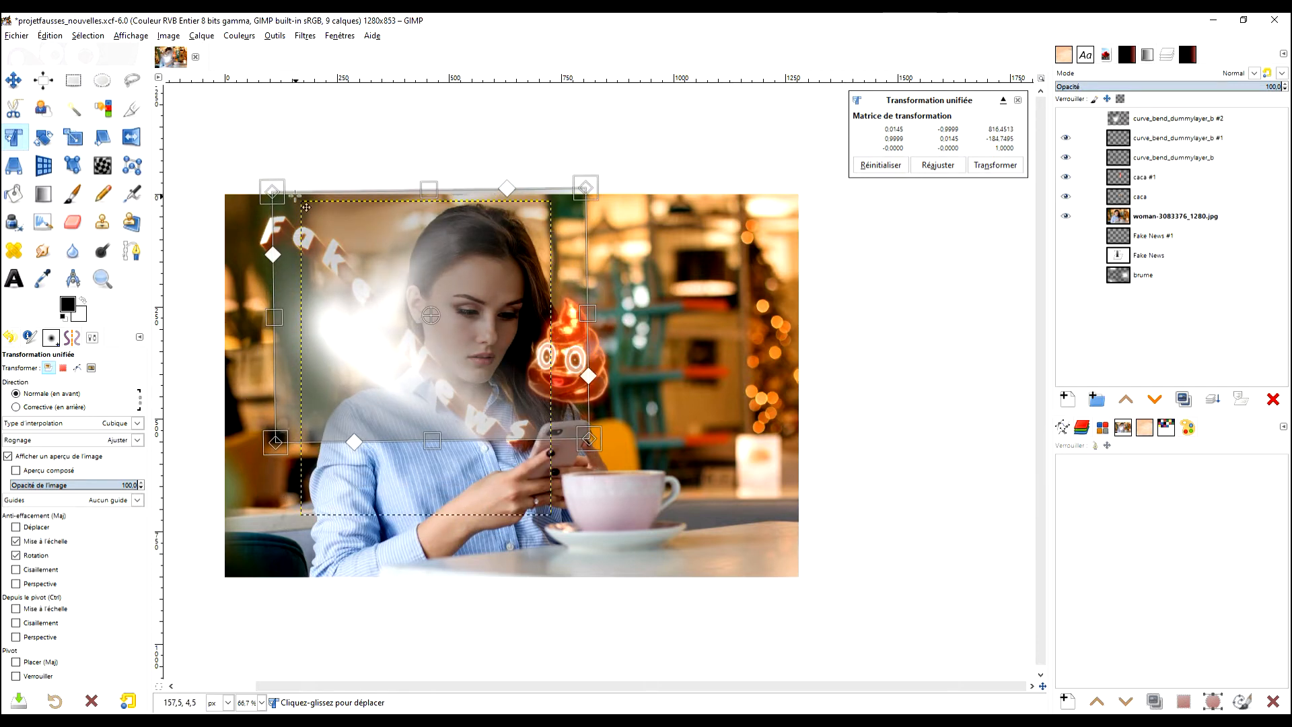
left_click_drag(272, 195, 228, 140)
left_click_drag(585, 192, 535, 143)
left_click_drag(279, 439, 294, 514)
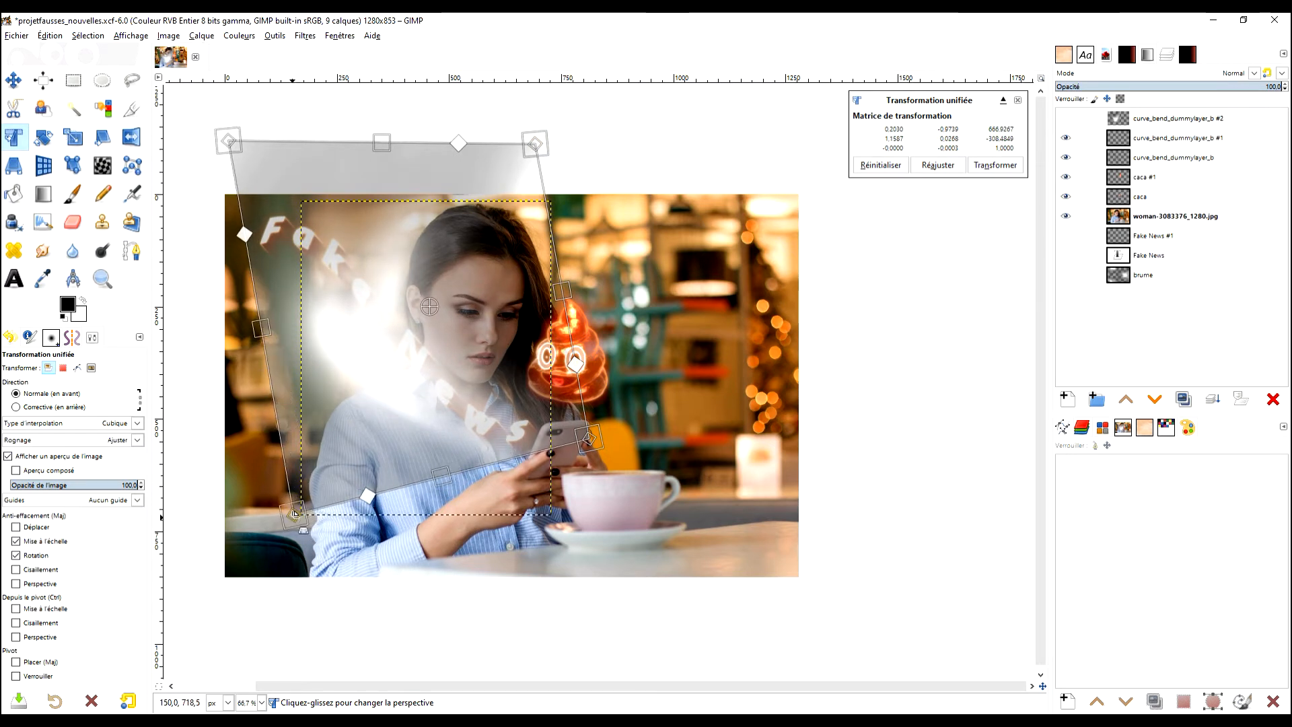
left_click_drag(587, 438, 613, 430)
left_click_drag(519, 141, 520, 168)
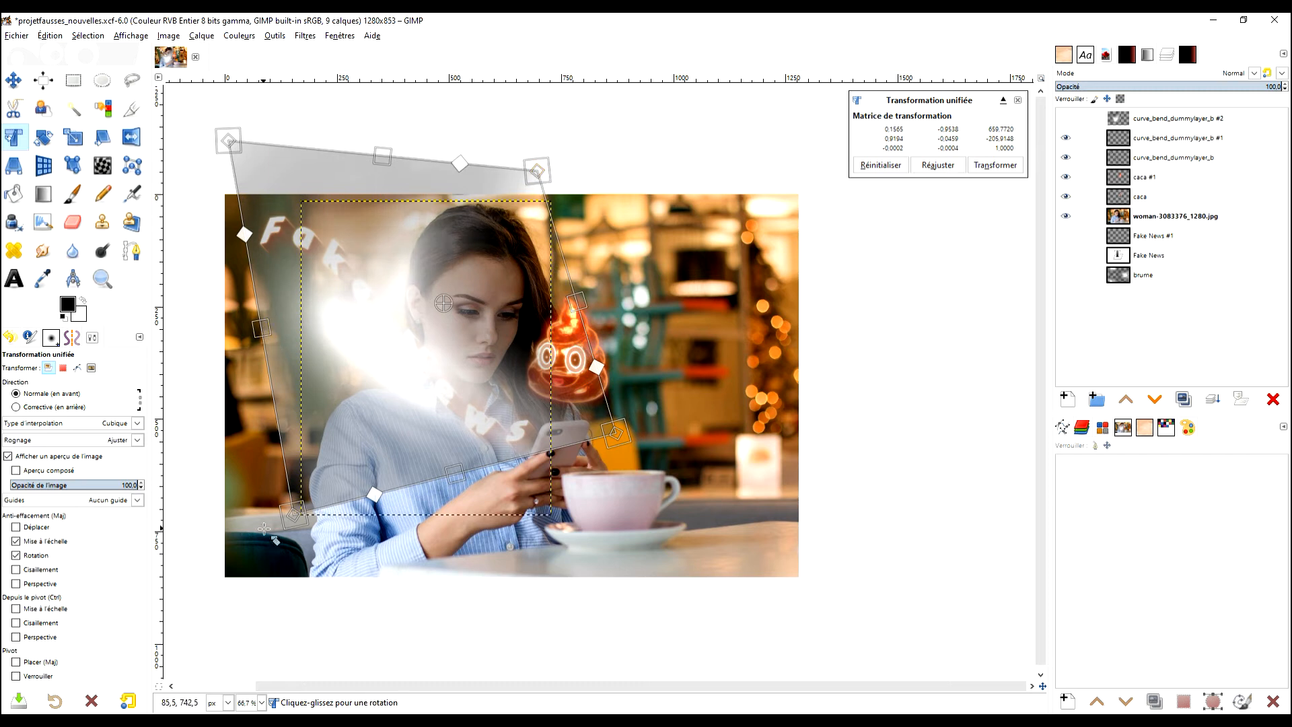
left_click(994, 165)
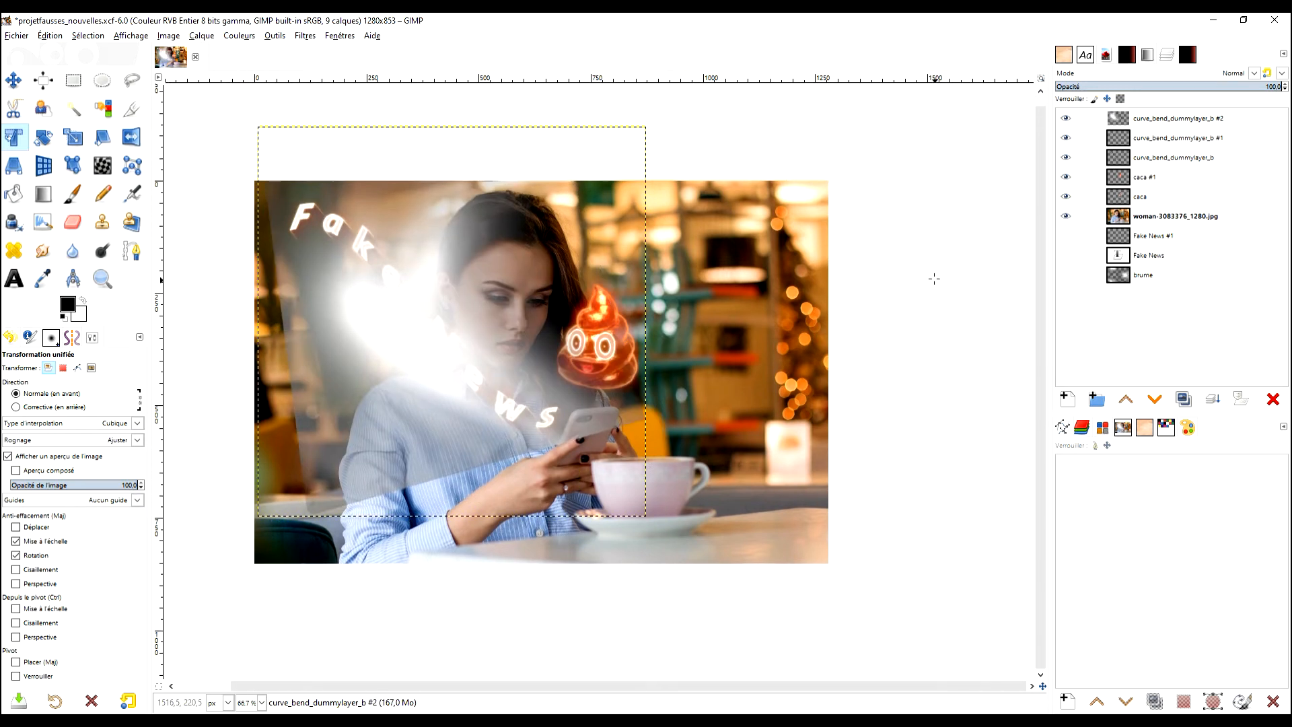
- Fit the cloud layer to the image size and add a white, full-opacity layer mask to it
right_click(1118, 118)
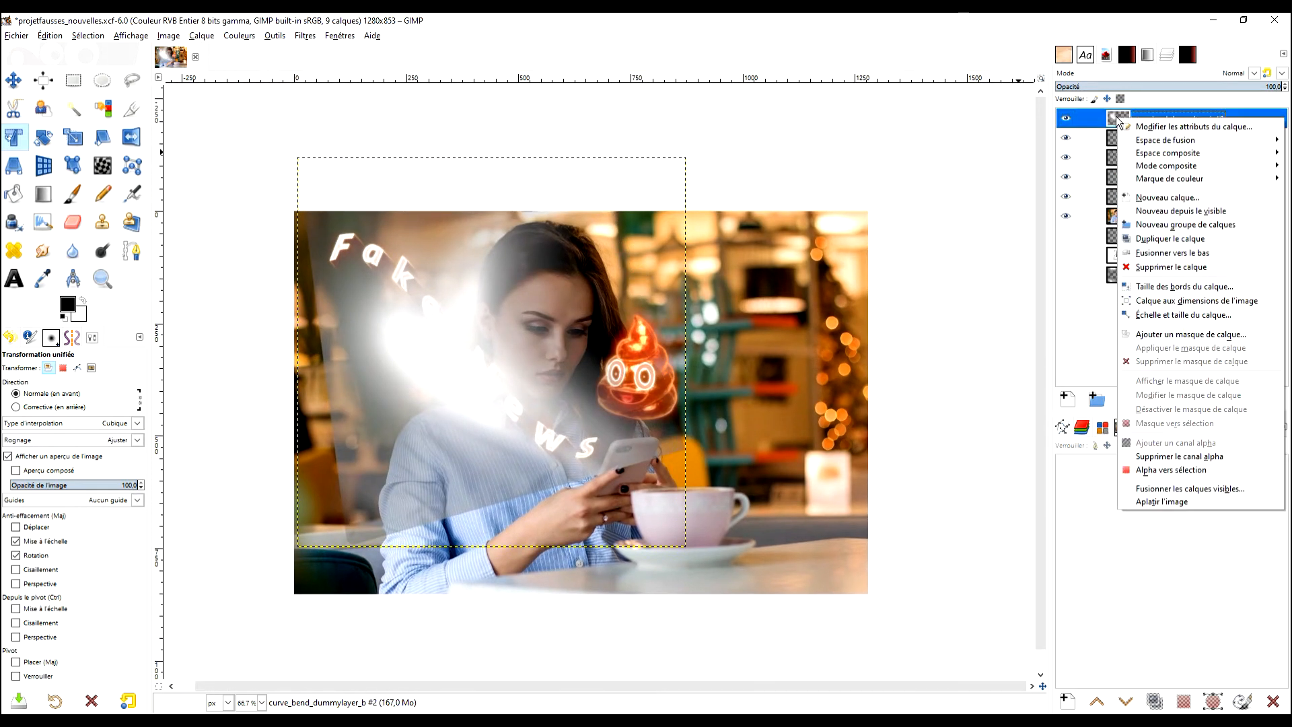
left_click(1214, 336)
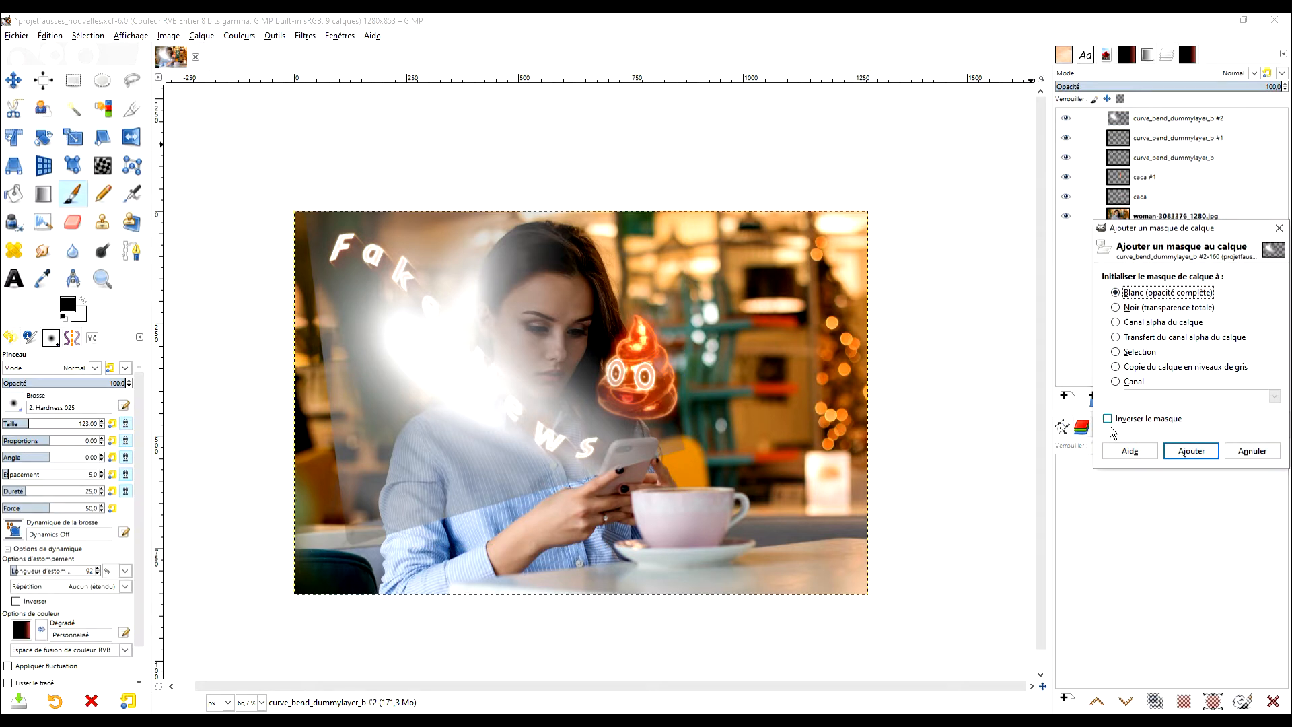
left_click(1190, 451)
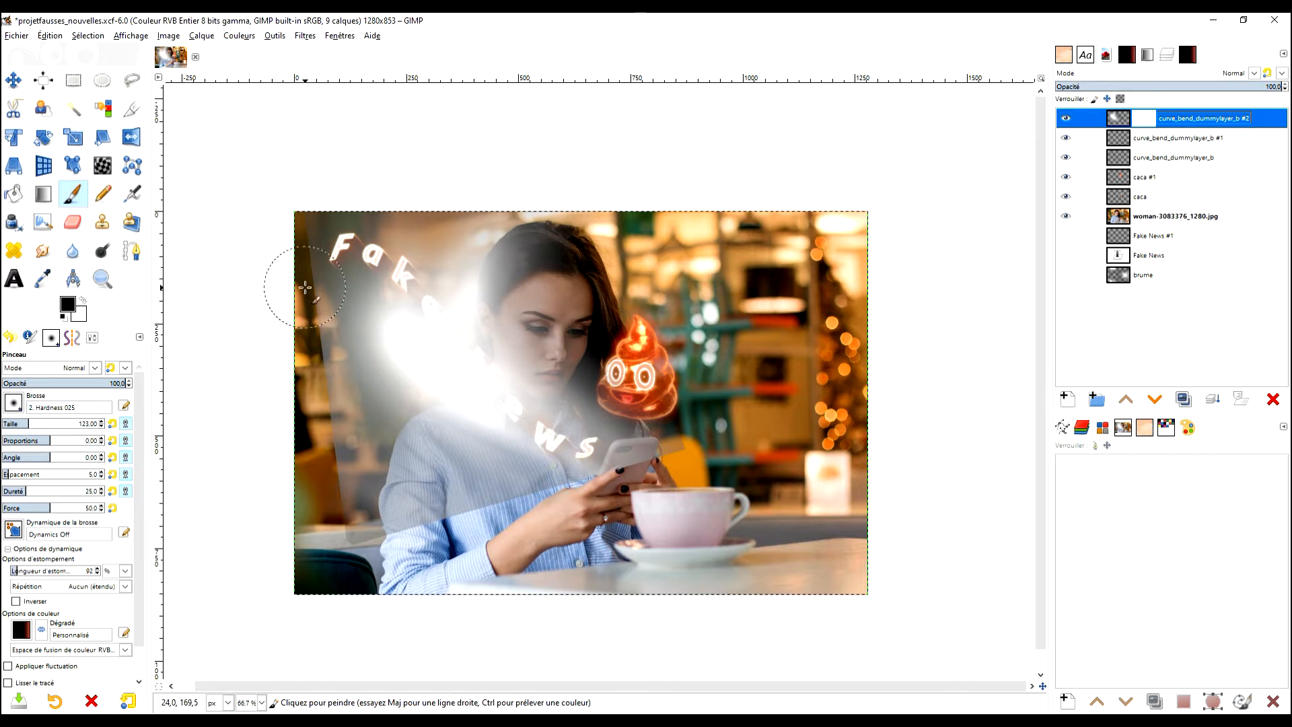
- Paint black on the mask to hide the clouds' hard edges and the haze on the woman's face, enlarging the brush to 598
left_click(330, 360)
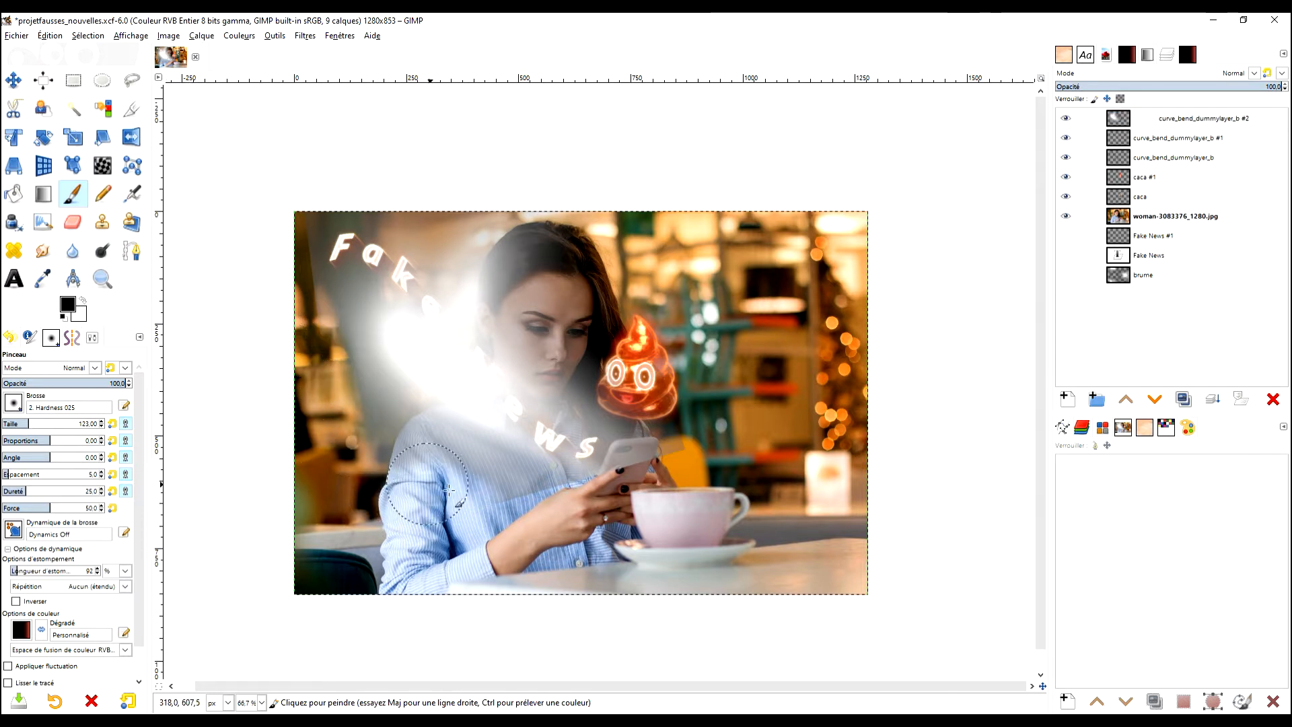
left_click_drag(327, 350, 323, 245)
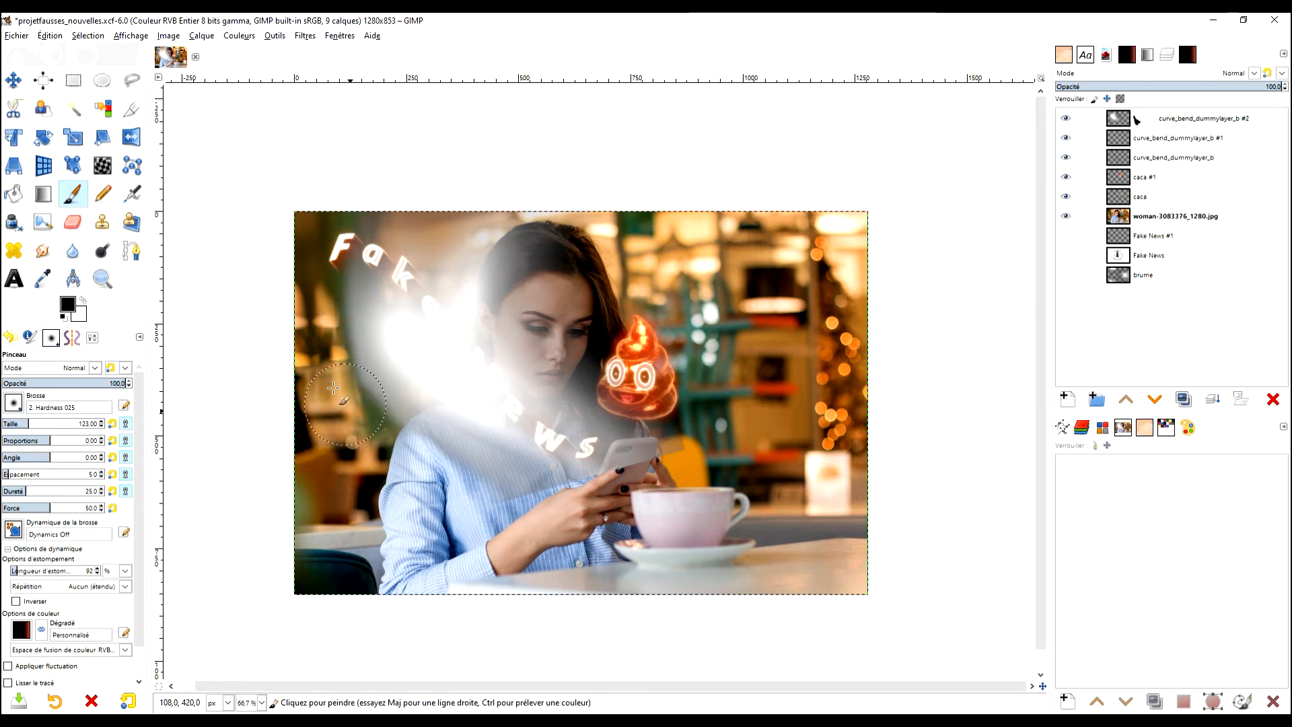
left_click(72, 423)
left_click_drag(629, 283, 572, 275)
left_click_drag(262, 451, 363, 521)
key("ctrl+z")
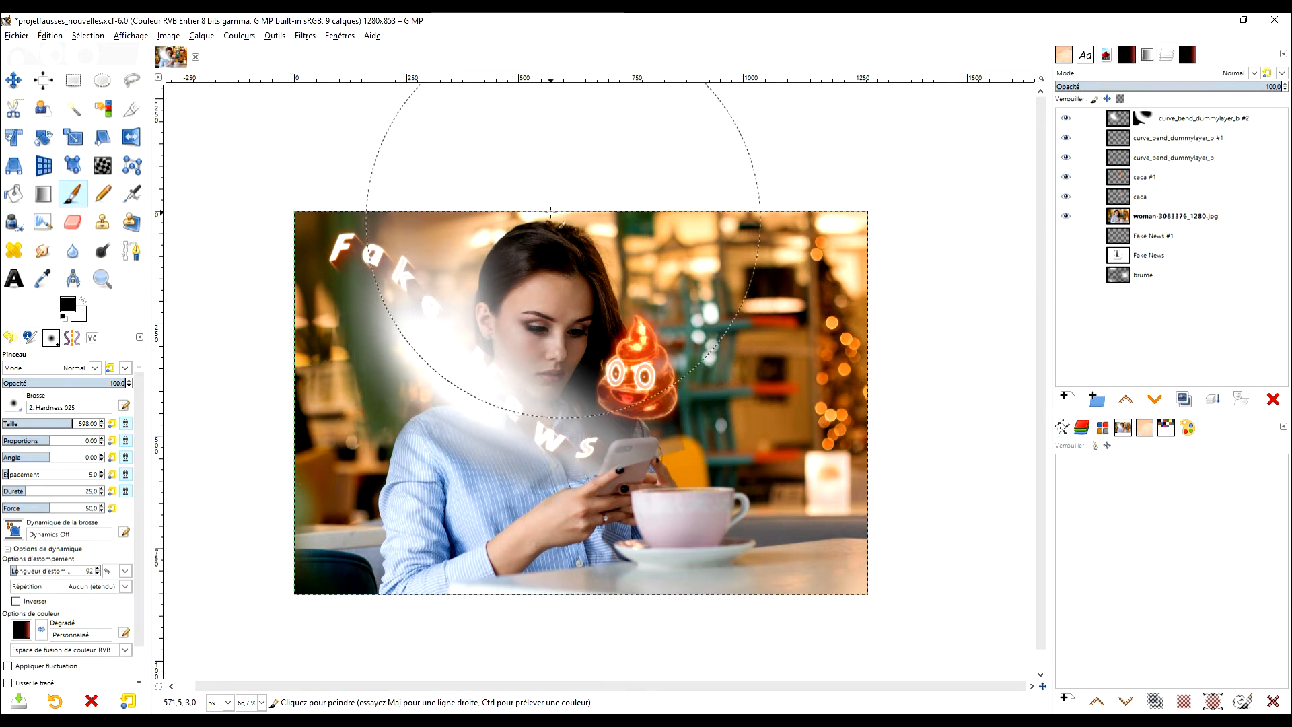
- Try fading the clouds with single mask dabs at different brush opacities, undoing each attempt
scroll(658, 399, "up", 1)
scroll(479, 357, "down", 1)
left_click_drag(595, 319, 727, 344)
left_click(50, 383)
left_click(541, 387)
key("ctrl+z")
left_click(80, 383)
left_click(519, 392)
key("ctrl+z")
- Set the brush opacity to 20.1 and softly fade the clouds around the woman's shoulder on the mask
left_click(29, 383)
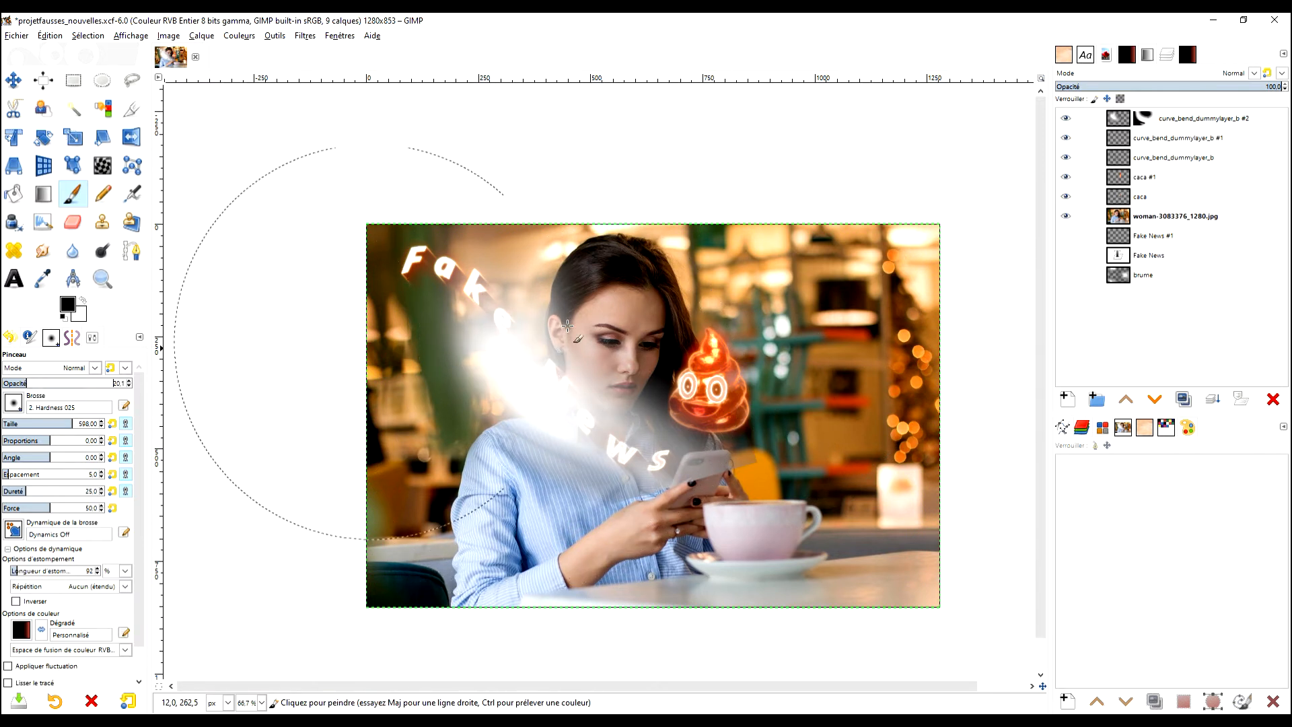
scroll(625, 283, "up", 1)
left_click(355, 453)
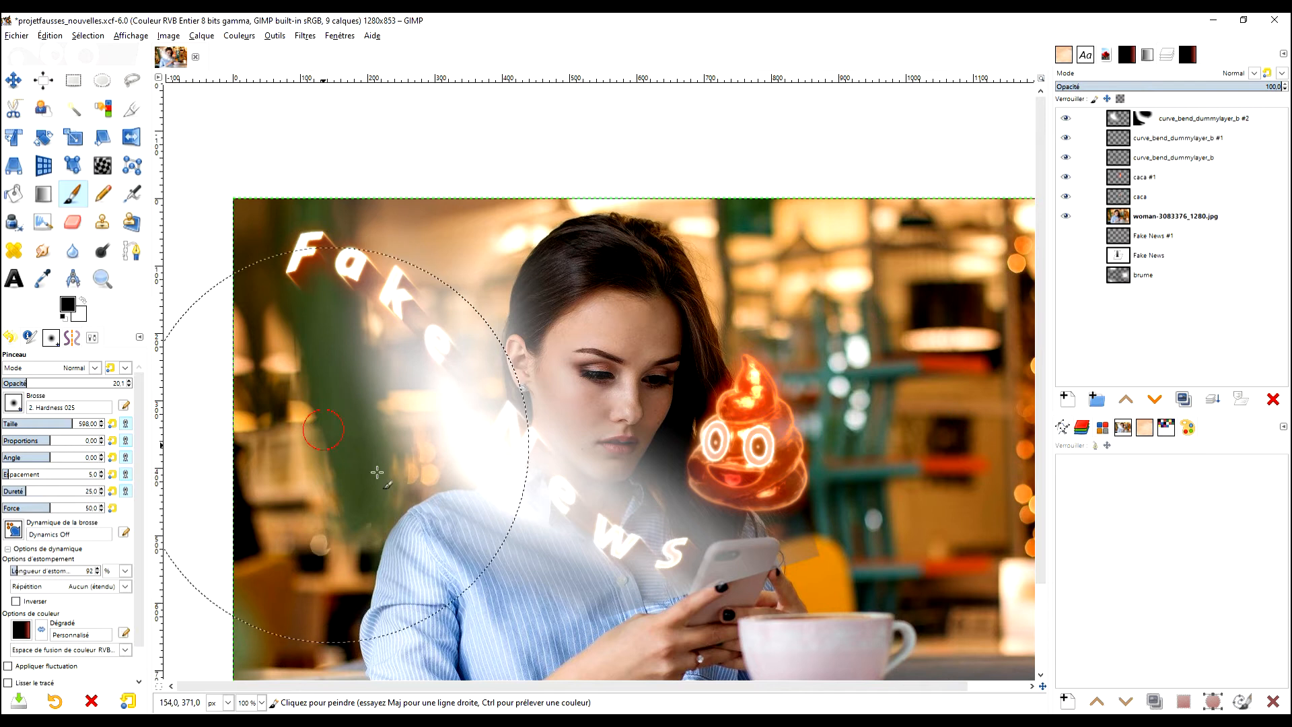
scroll(592, 343, "down", 1)
scroll(628, 325, "up", 1)
scroll(627, 506, "down", 1)
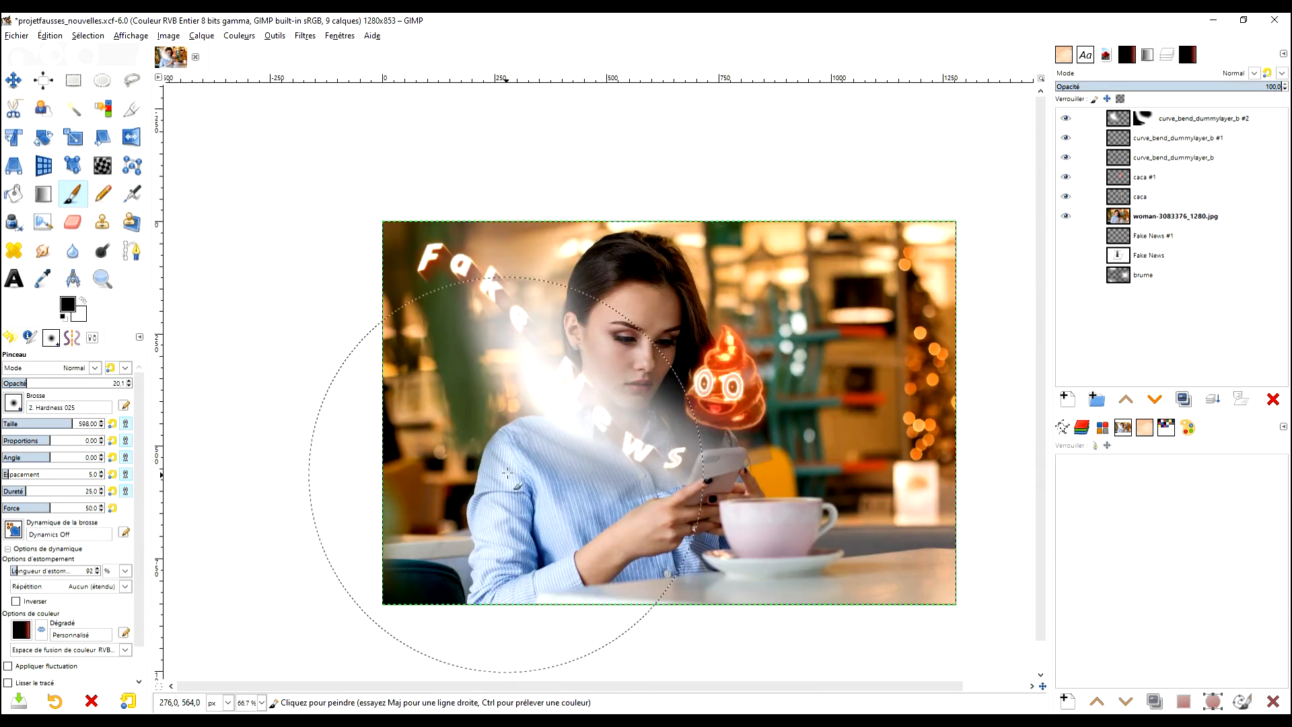
- Reduce the cloud layer's opacity to 75.4
left_click(1230, 86)
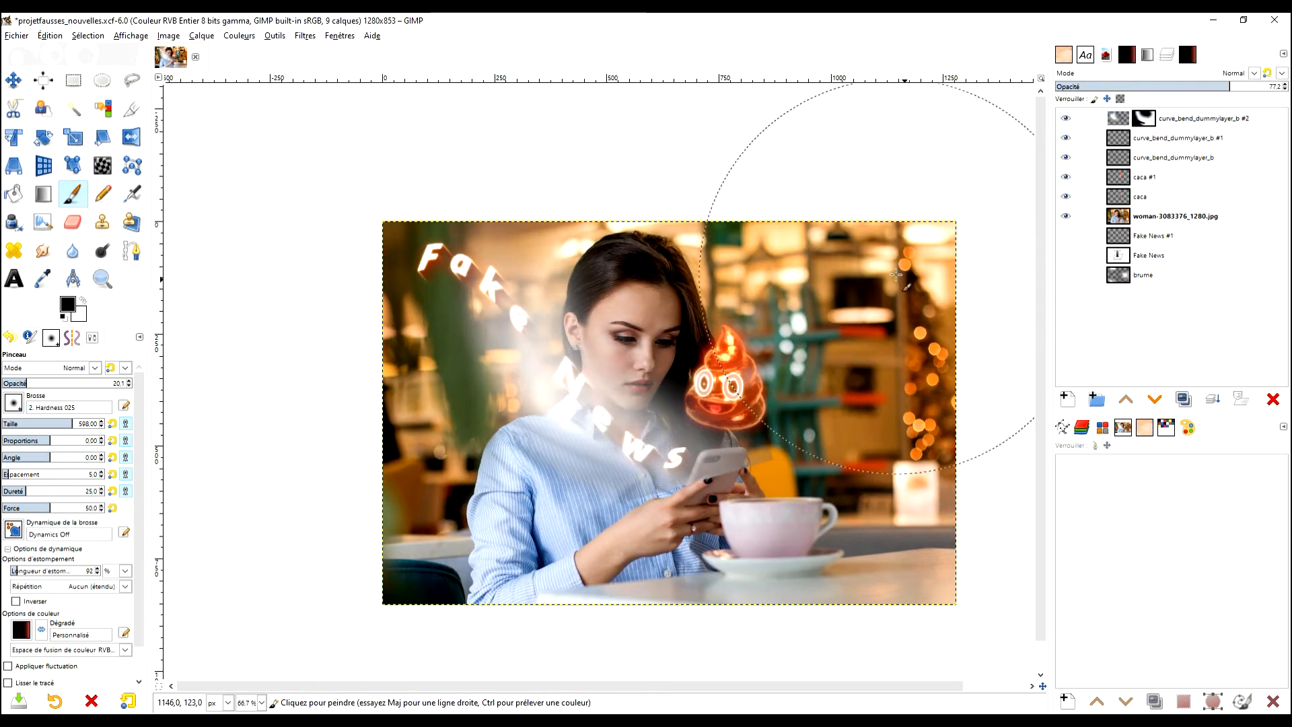
left_click_drag(780, 144, 699, 196)
left_click(1206, 86)
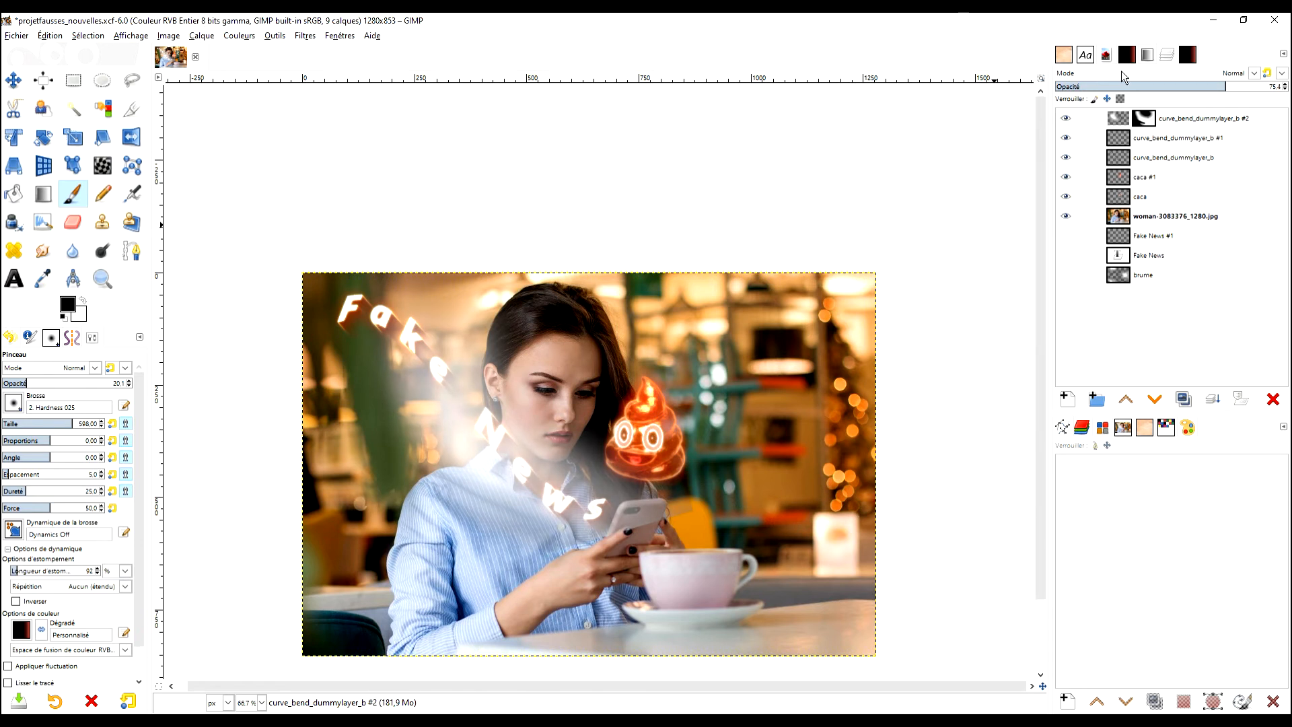
- Colorize the clouds dark reddish brown with hue 0.0512, saturation 0.6108 and lightness -0.575
left_click(239, 36)
left_click(296, 356)
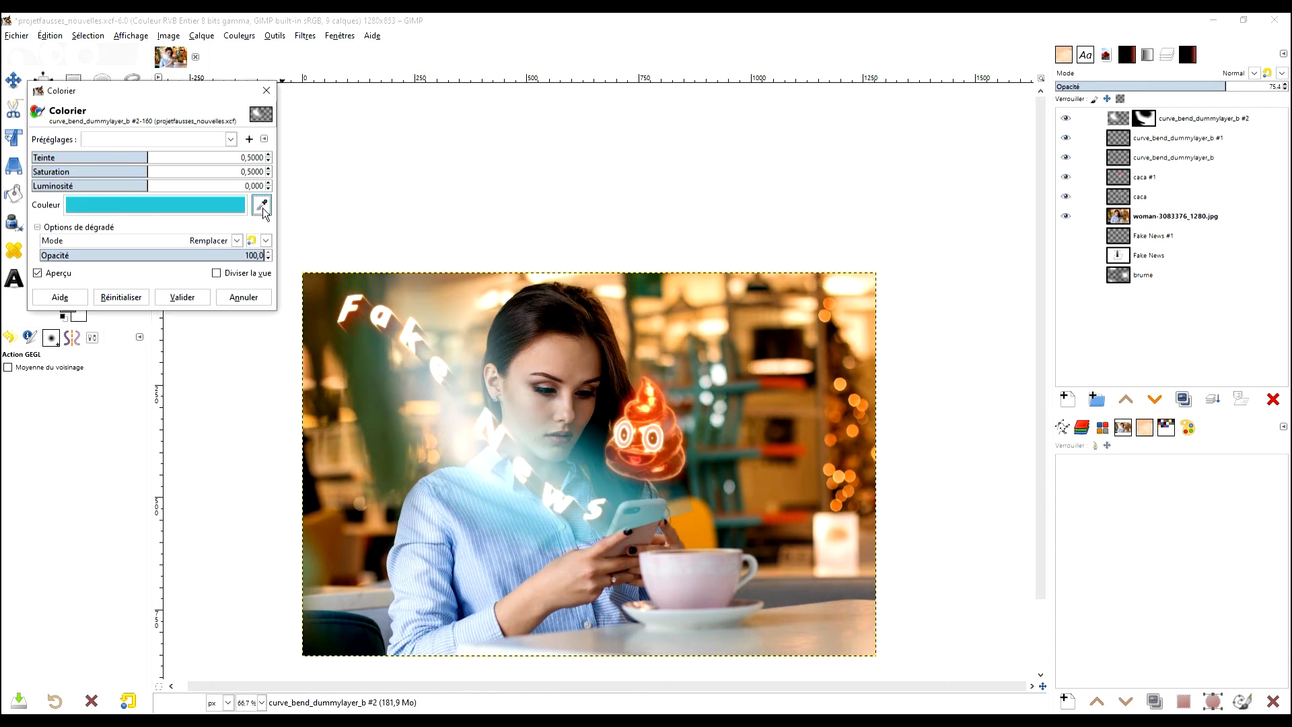
left_click(246, 205)
left_click(285, 271)
mouse_move(171, 234)
left_mouse_down()
mouse_move(169, 187)
mouse_move(172, 220)
left_mouse_up()
left_click(266, 318)
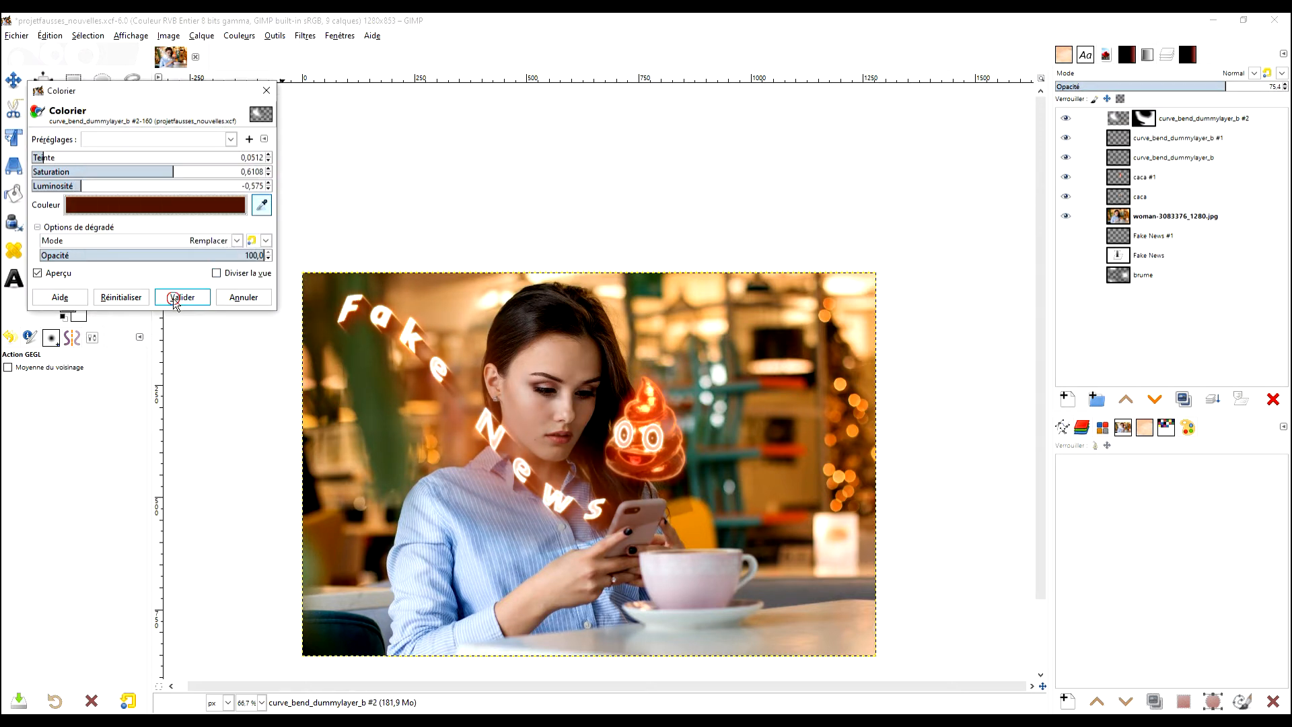
left_click(175, 297)
- Retouch the cloud layer's mask with a size 200 paintbrush at 20.1 opacity and save the project
left_click(72, 194)
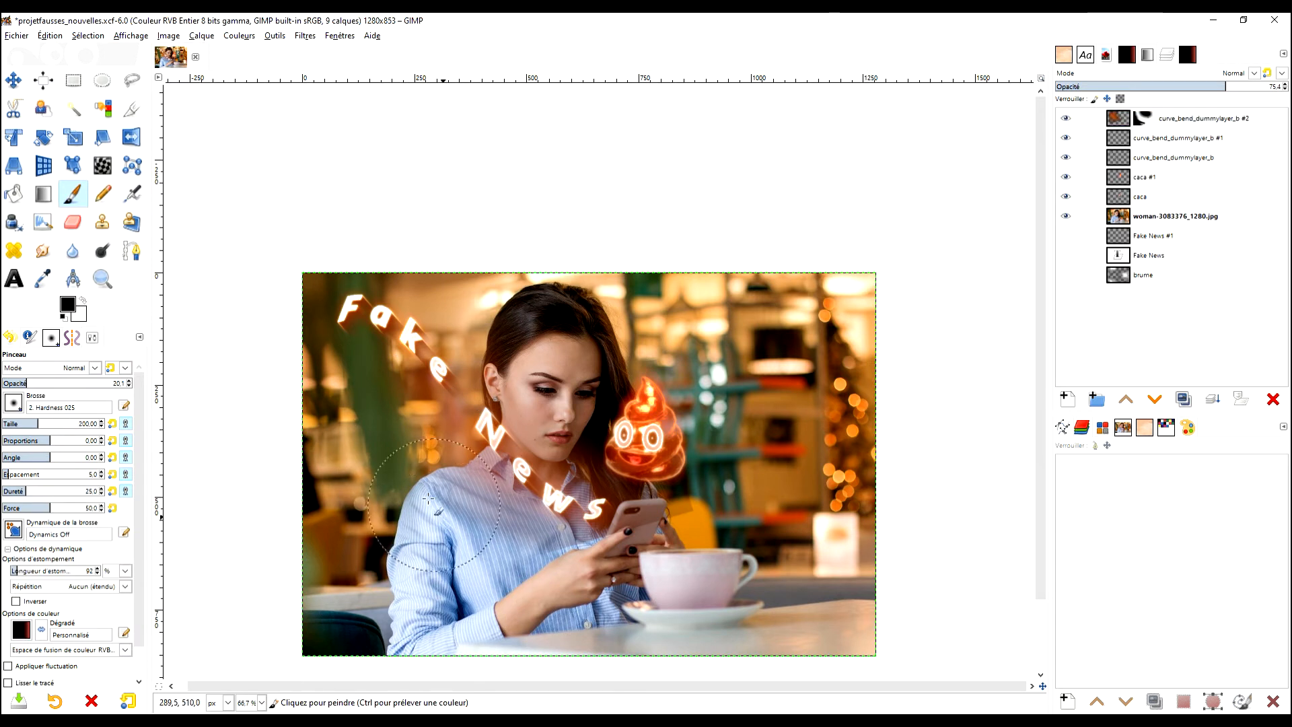
left_click(1146, 121)
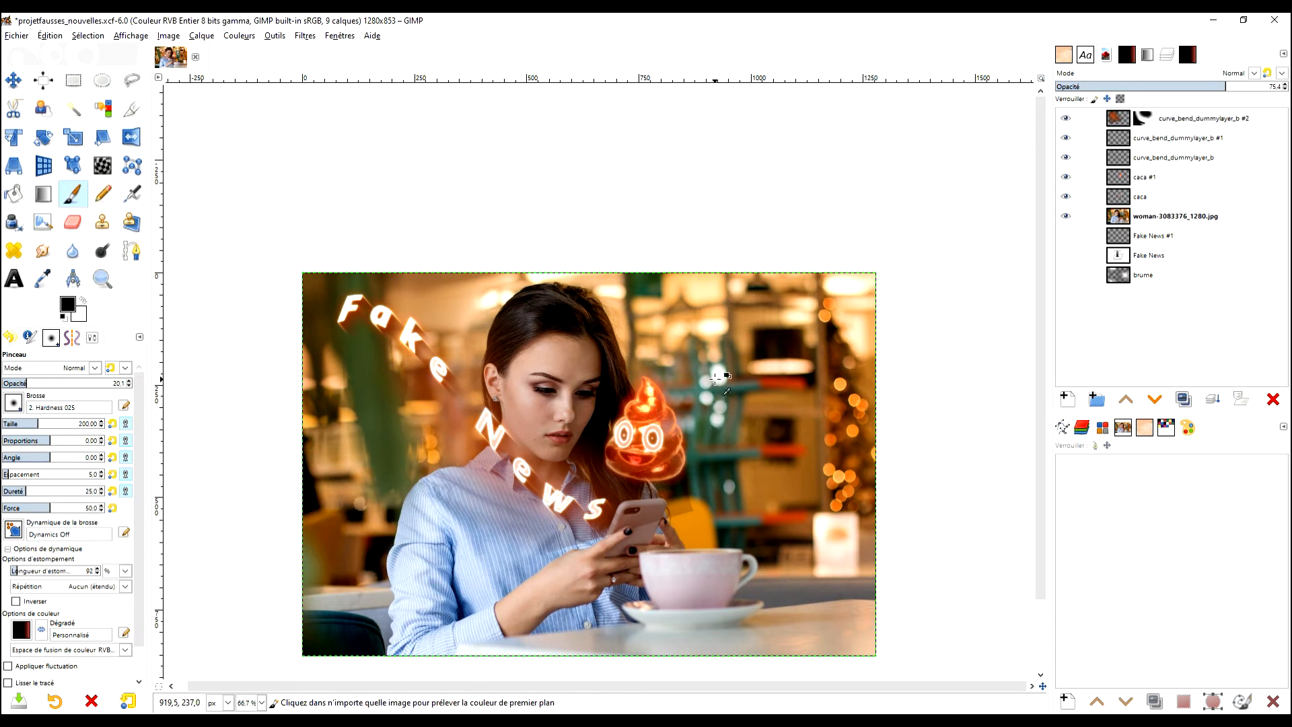
left_click_drag(714, 378, 801, 302)
key("ctrl+s")
- Toggle the cloud layer's visibility to compare the image with and without the haze
left_click(73, 80)
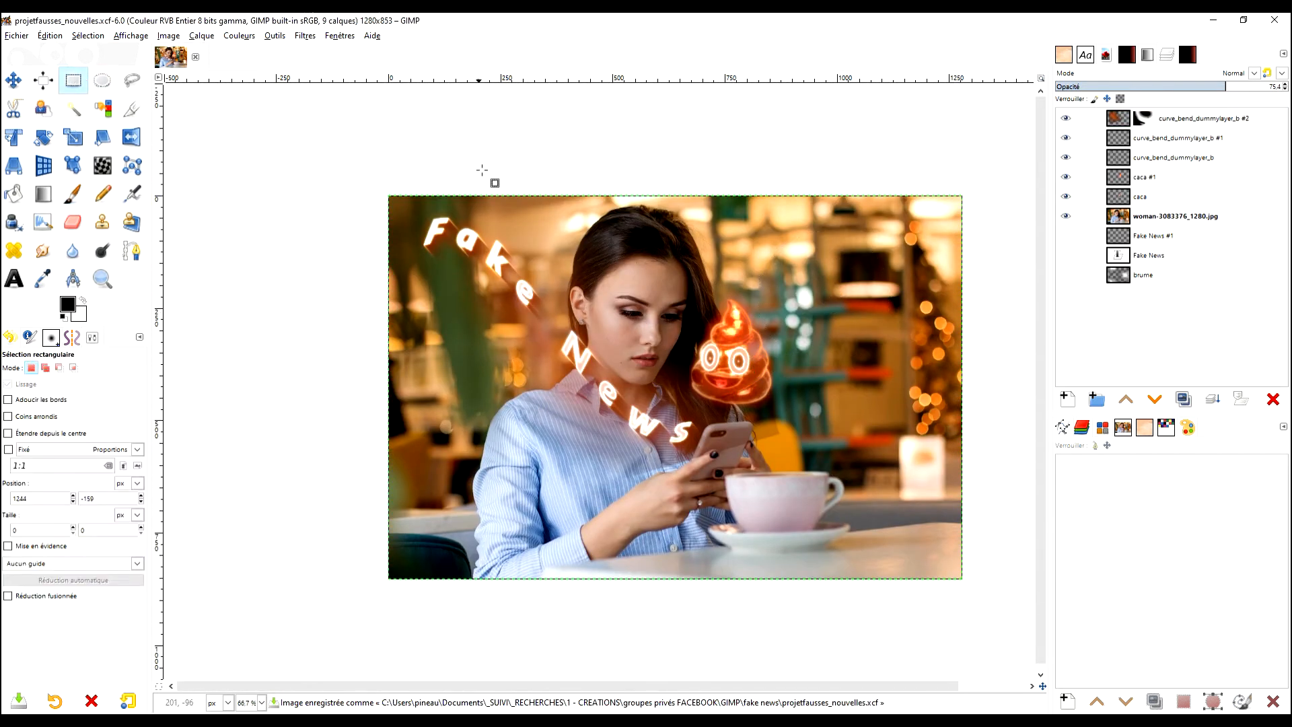
left_click(1065, 117)
left_click(1064, 118)
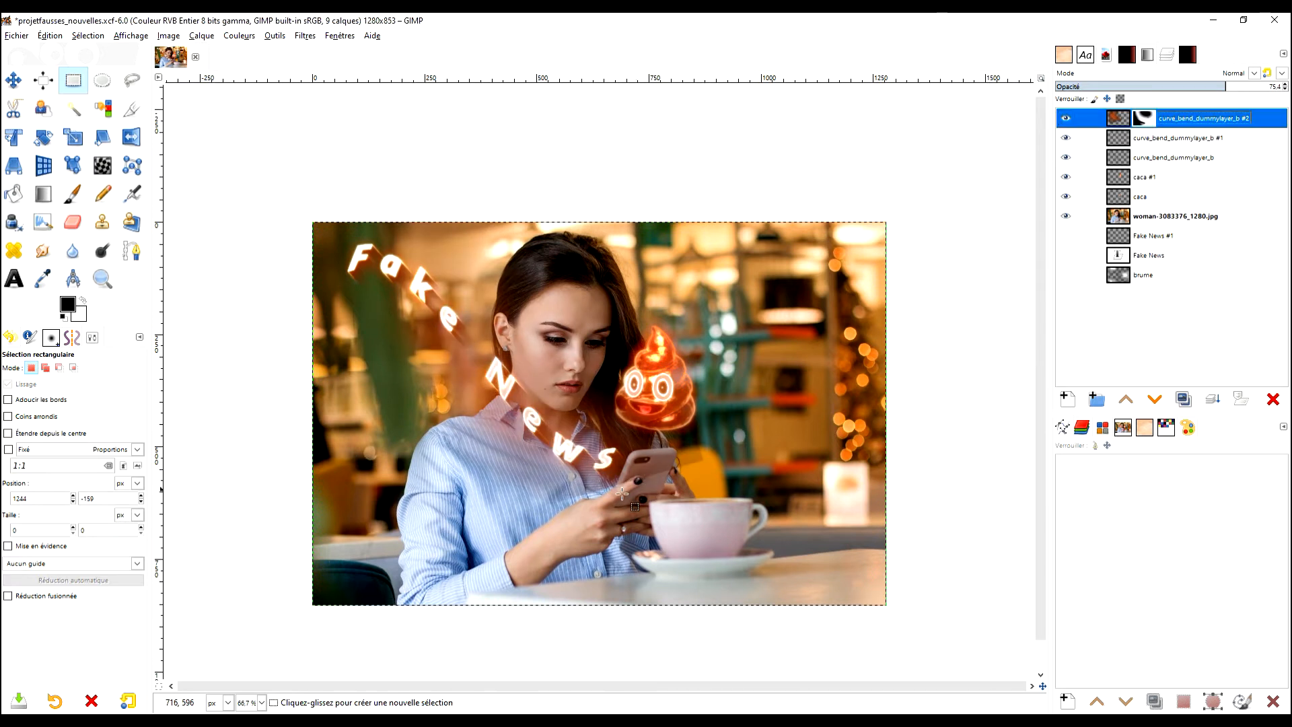
- Retouch the cloud layer's mask near the phone and cup with a size 200 paintbrush at 78.3 opacity
left_click(73, 194)
key("1")
left_click(1142, 118)
left_click(99, 381)
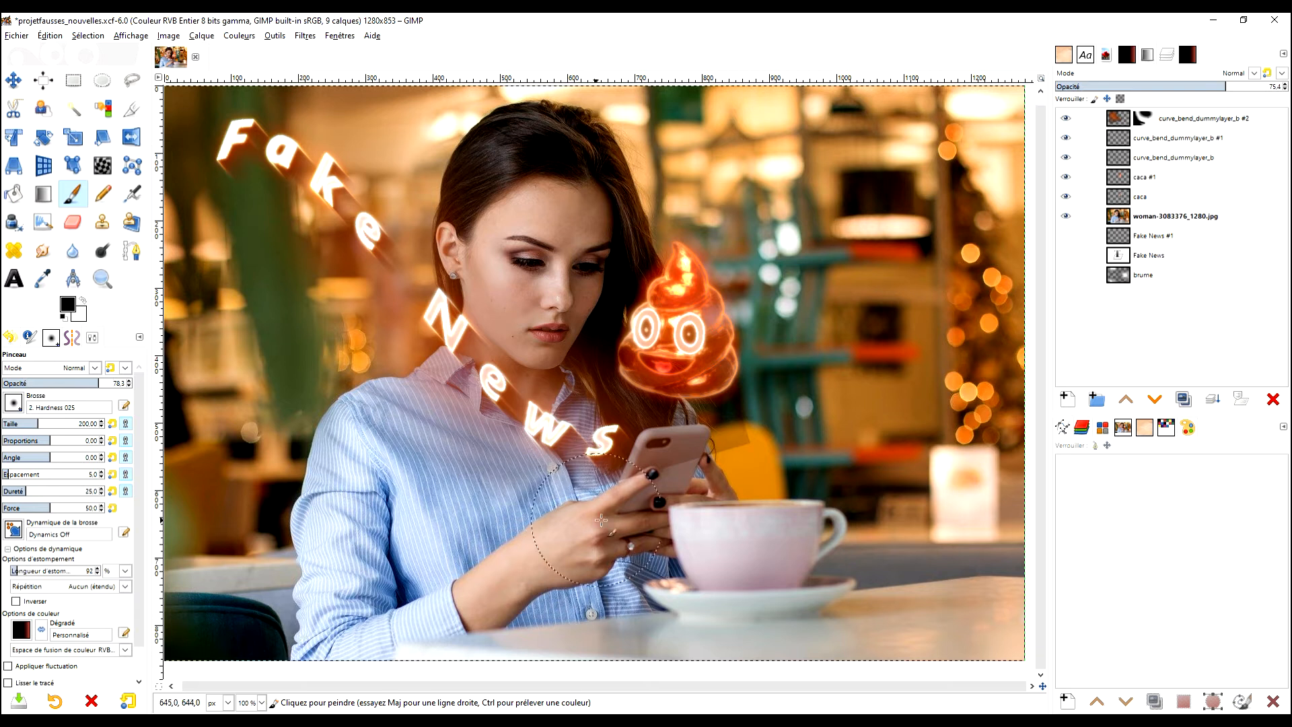
left_click_drag(701, 498, 674, 507)
scroll(804, 404, "up", 2)
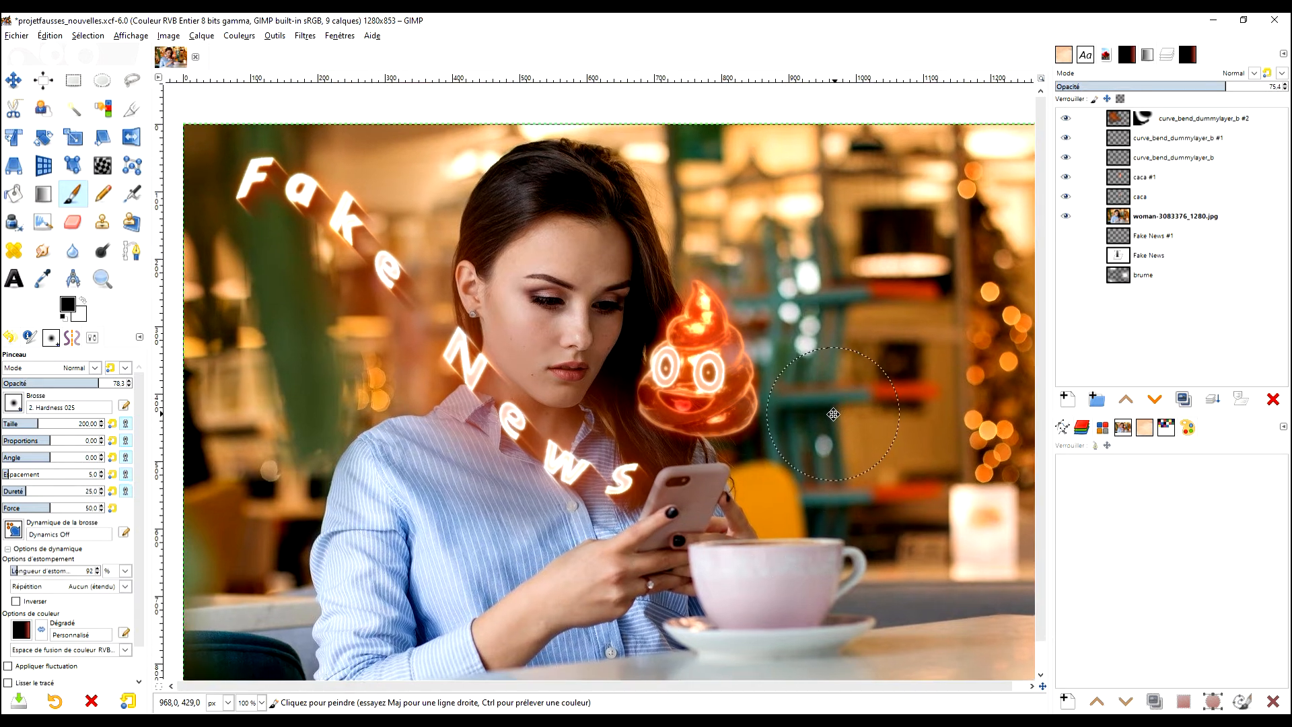
- Toggle the masked cloud layer's visibility to check the haze around the lettering and the emoji
left_click(1101, 121)
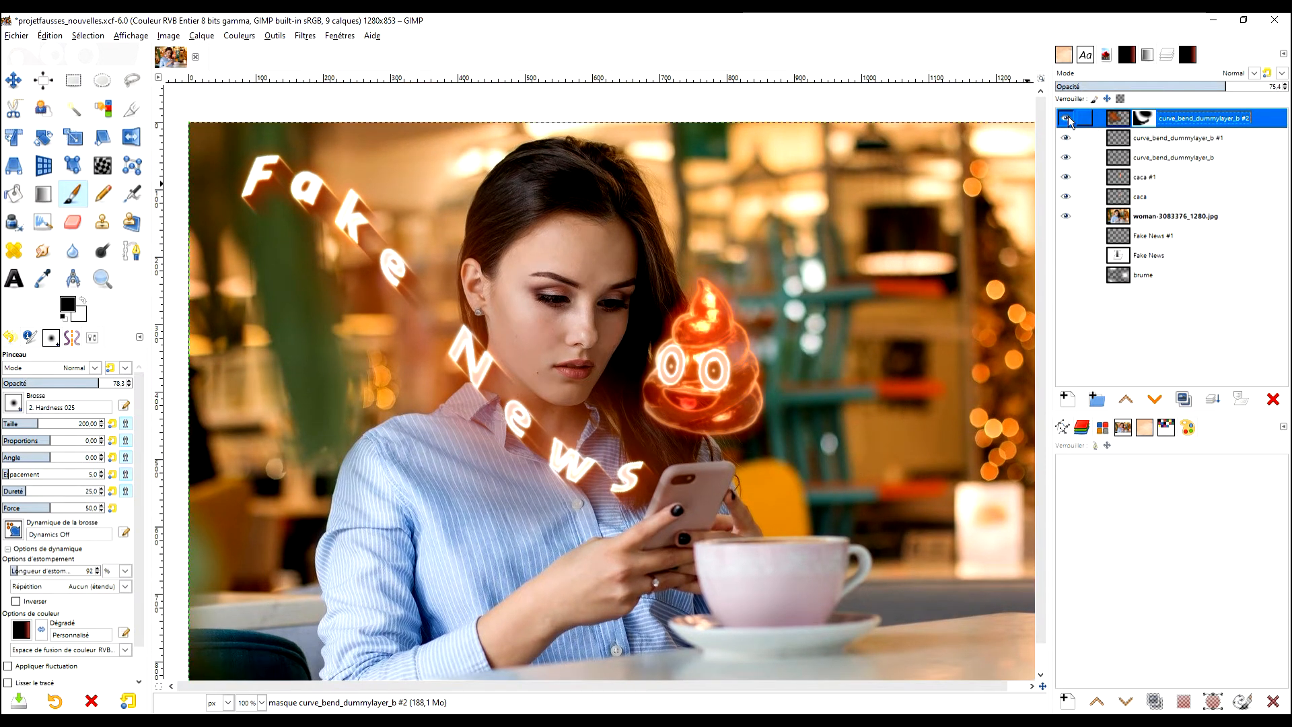
left_click(1064, 119)
left_click(1065, 119)
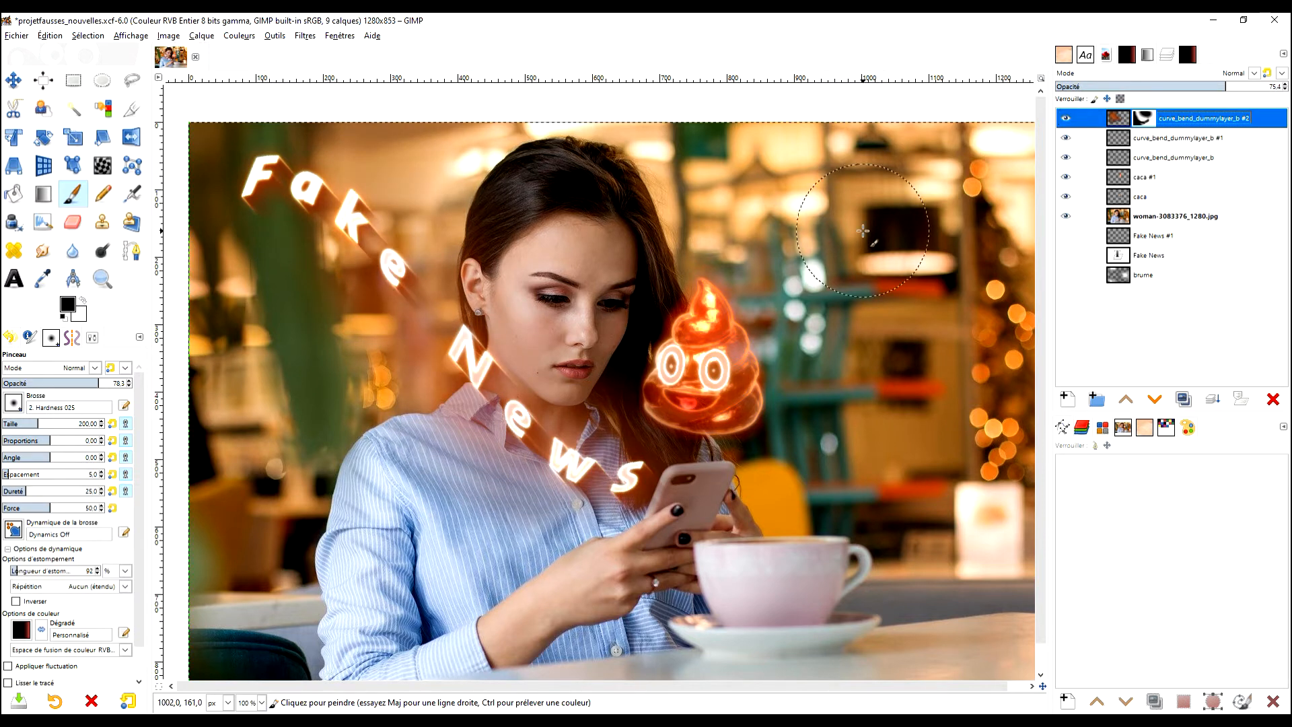
scroll(837, 192, "down", 1)
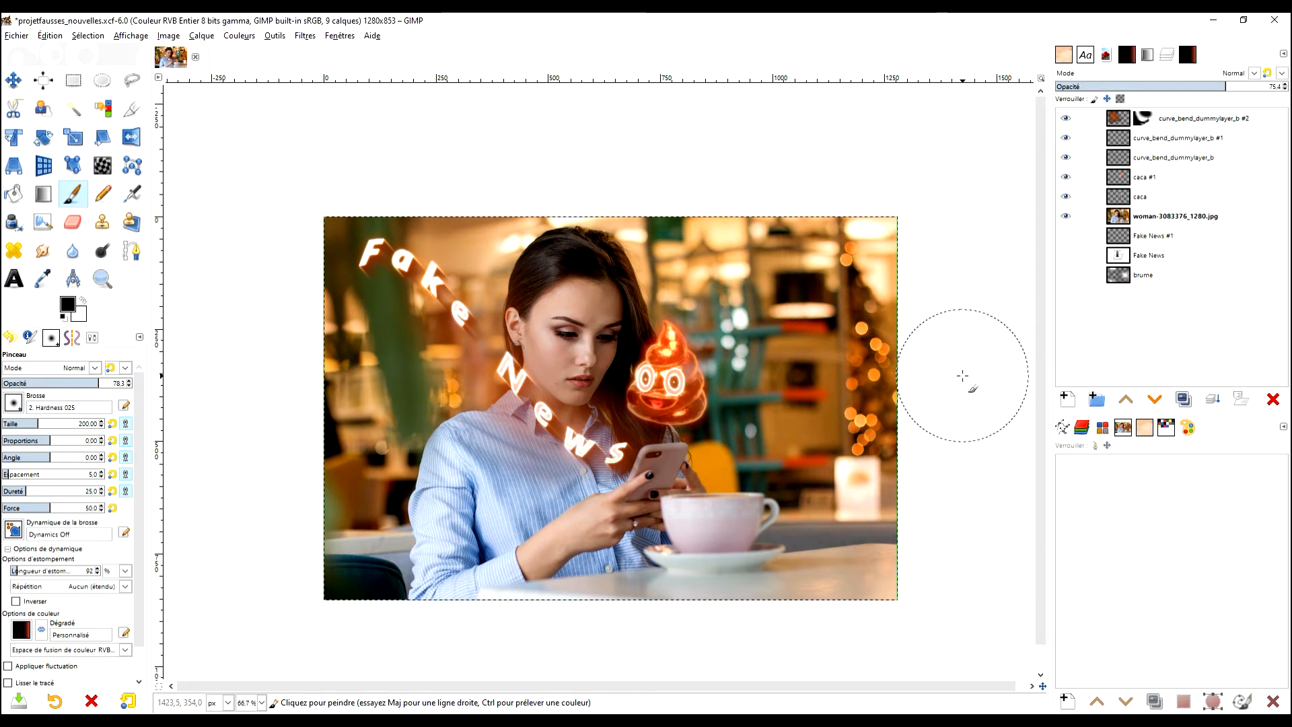
key("shift+ctrl+j")
key("r")
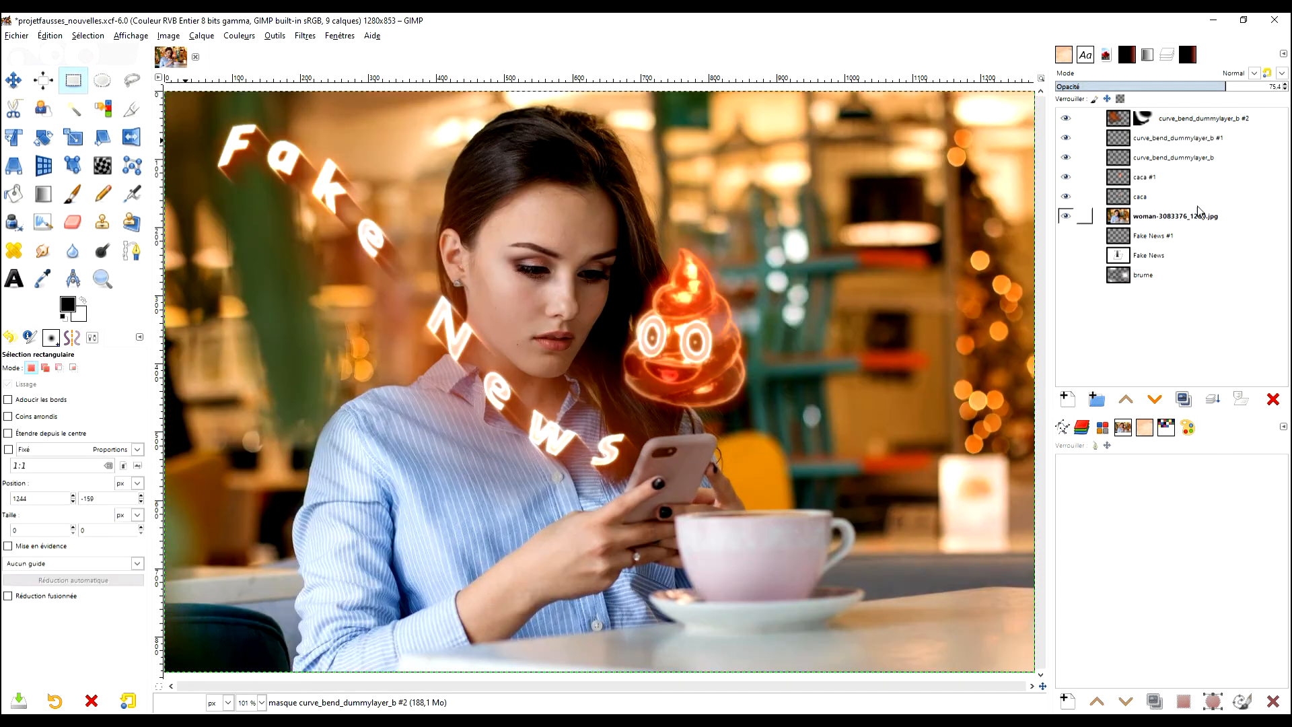
left_click(1183, 398)
scroll(782, 442, "down", 1)
left_click(1203, 118)
left_click(1272, 399)
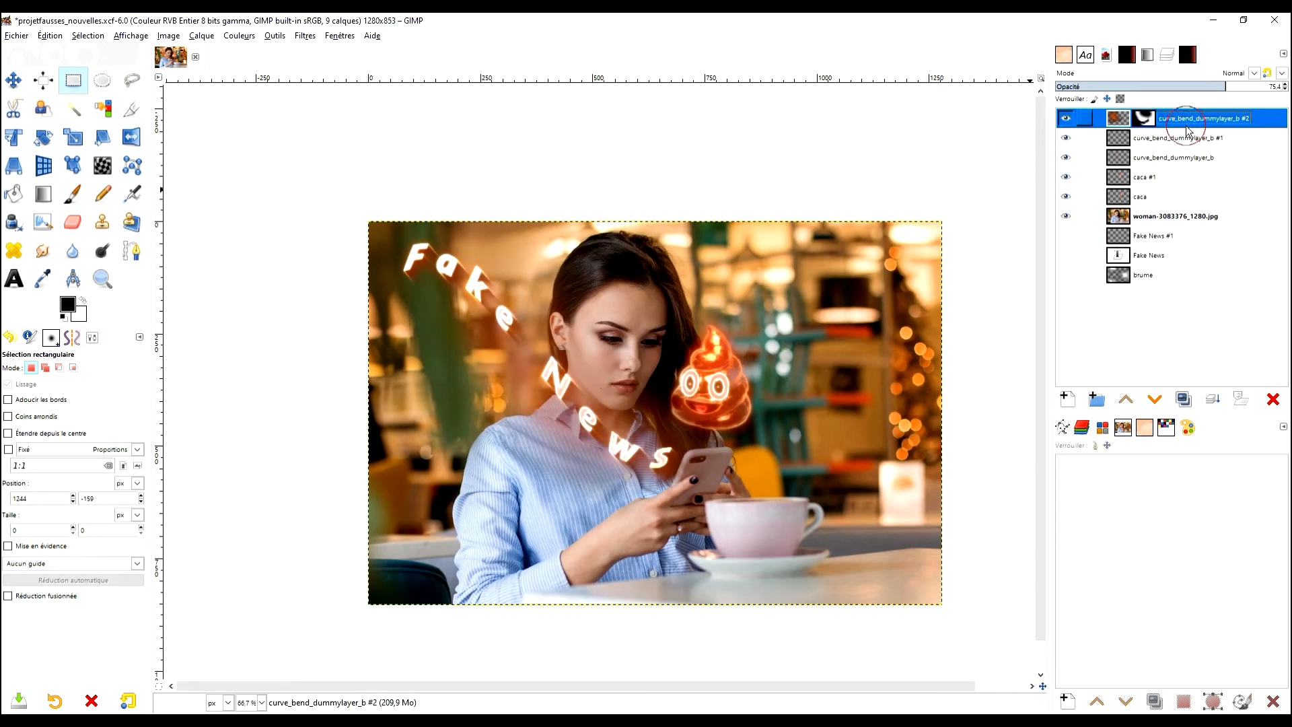
- Duplicate the masked cloud layer and apply the layer mask on the copy
left_click(1182, 122)
scroll(571, 460, "up", 1)
scroll(633, 423, "down", 2)
scroll(636, 419, "up", 1)
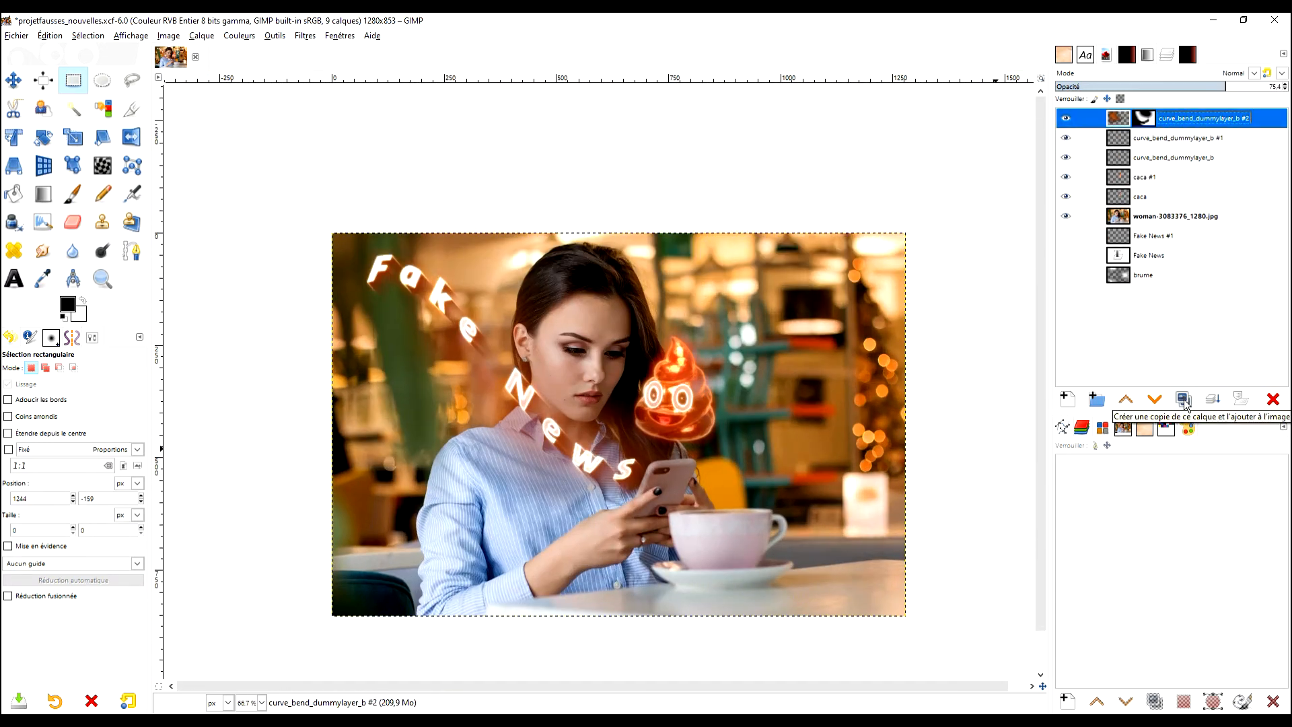
left_click(1182, 399)
key("shift+r")
right_click(1121, 117)
left_click(1212, 351)
- Rotate the cloud copy by -58.42 degrees and move it across the woman's shirt
left_click(625, 349)
left_click_drag(436, 393, 757, 524)
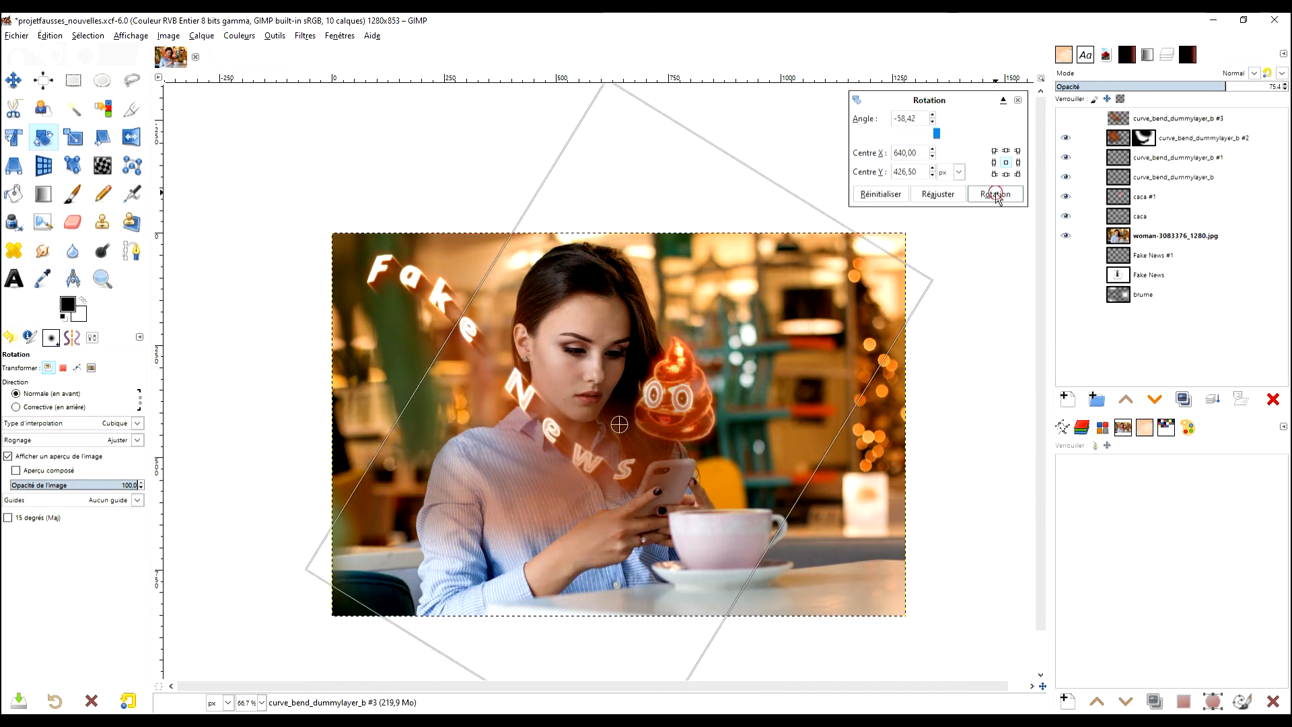
left_click(994, 194)
key("m")
- Erase excess mist from the rotated cloud copy with a size 200 eraser at 58.2 opacity
left_click(72, 222)
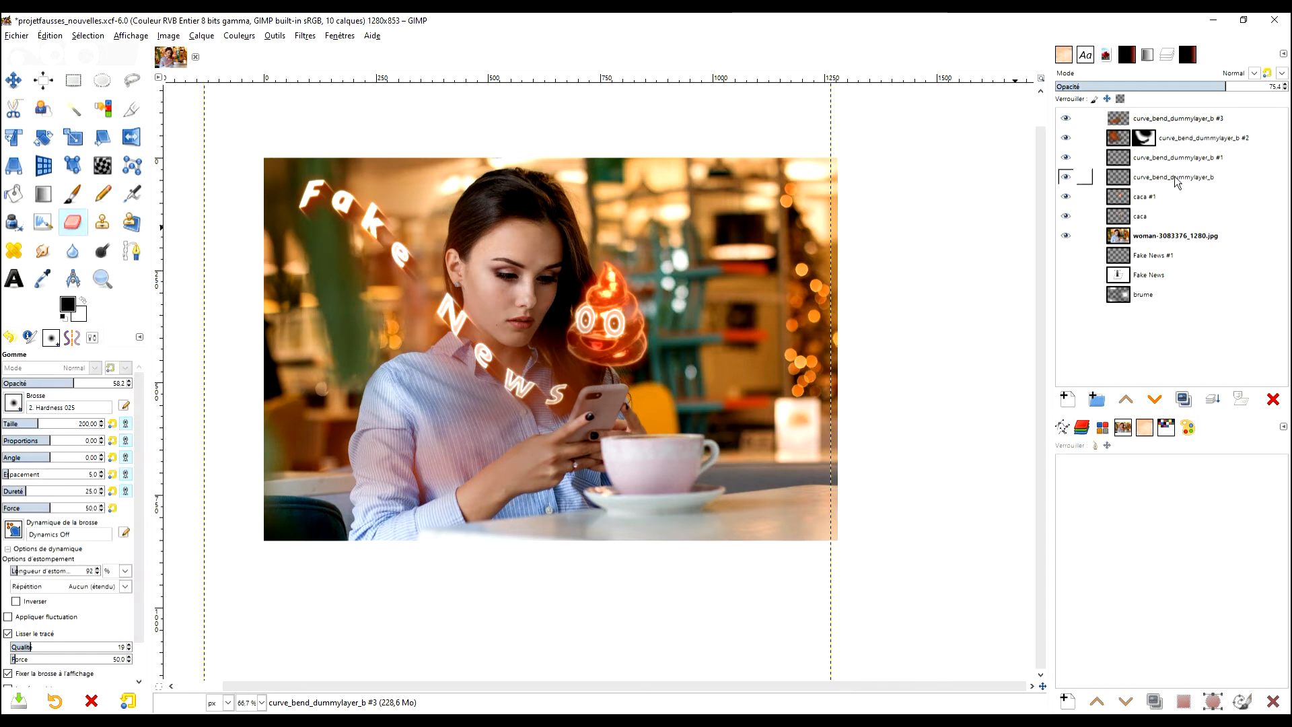
key("ctrl+z")
left_click_drag(565, 345, 570, 406)
left_click_drag(285, 357, 271, 253)
left_click_drag(400, 510, 498, 510)
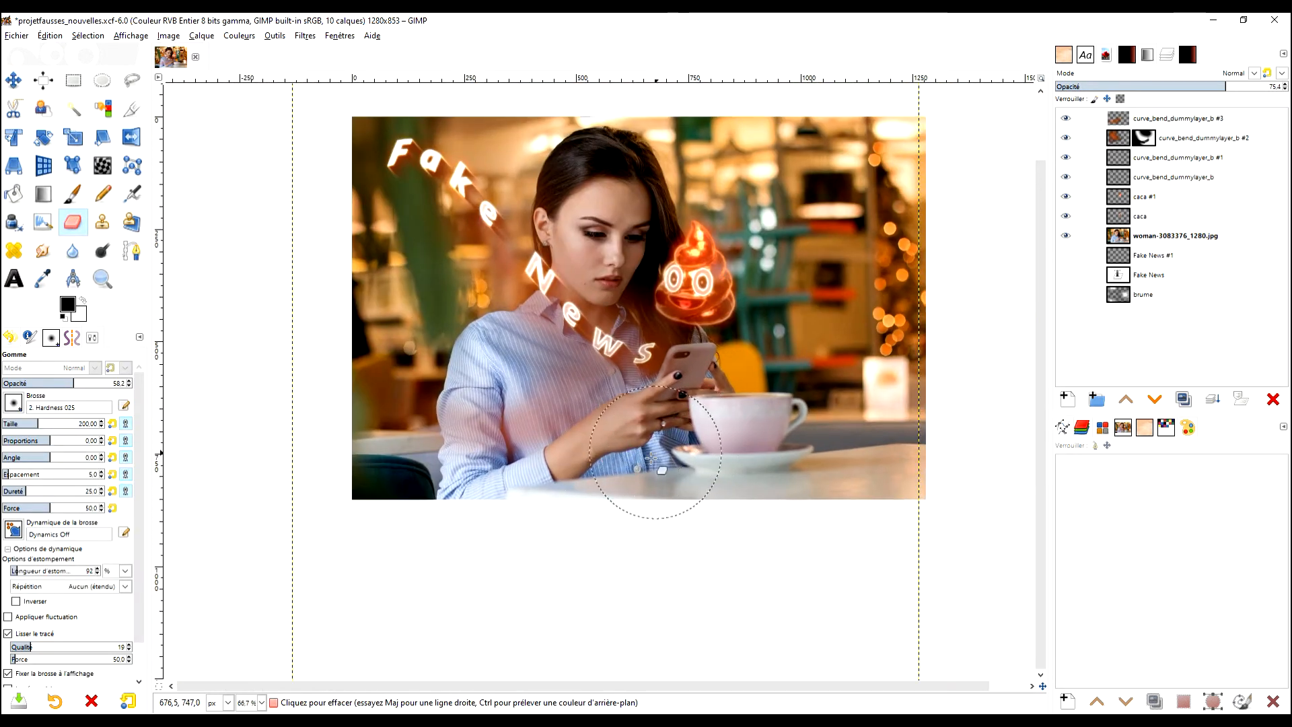
scroll(525, 377, "up", 2)
scroll(582, 195, "down", 1)
scroll(640, 368, "down", 1)
left_click_drag(661, 303, 522, 435)
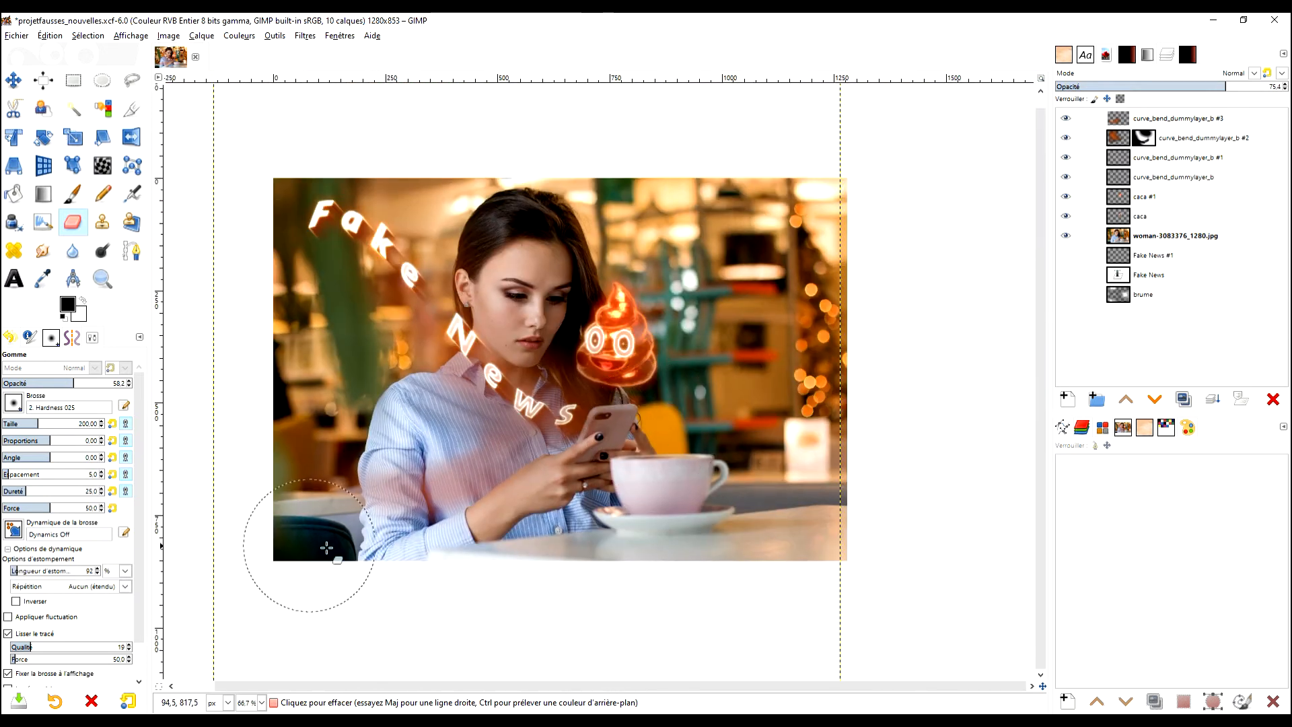
scroll(561, 512, "down", 1)
left_click_drag(695, 430, 655, 407)
- Duplicate the rotated cloud layer and reposition the copy over the background by moving and rotating it
left_click(1182, 398)
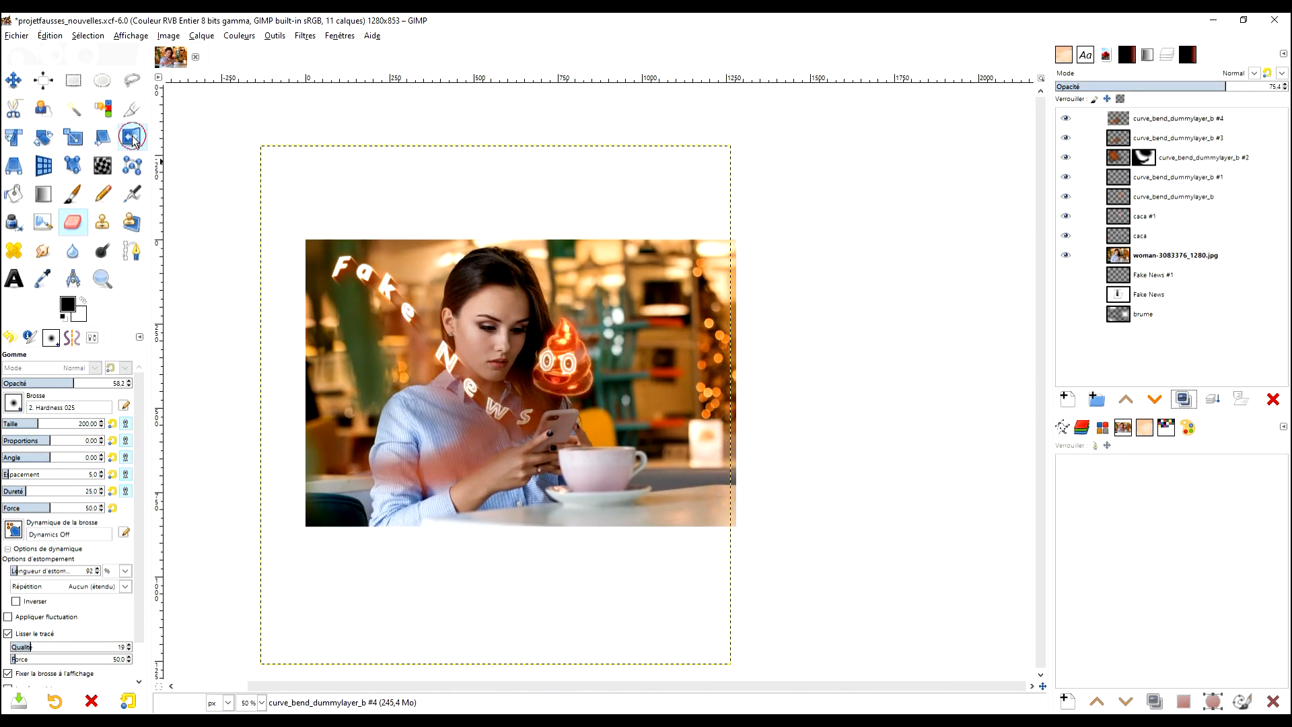
key("m")
left_click_drag(485, 382, 612, 401)
key("shift+r")
left_click_drag(694, 478, 934, 245)
key("Return")
- Resize the two newest cloud layers to the image size
scroll(634, 316, "down", 1)
right_click(1174, 117)
left_click(1245, 303)
right_click(1174, 134)
left_click(1244, 319)
- Toggle the newest cloud copy's visibility to check where its mist falls
scroll(798, 346, "up", 2)
left_click_drag(799, 346, 638, 342)
left_click(1150, 118)
double_click(1065, 118)
left_click(1255, 319)
left_click(1065, 119)
- Erase the newest cloud copy's excess mist around the cup and the emoji
key("shift+e")
left_click_drag(807, 535, 750, 529)
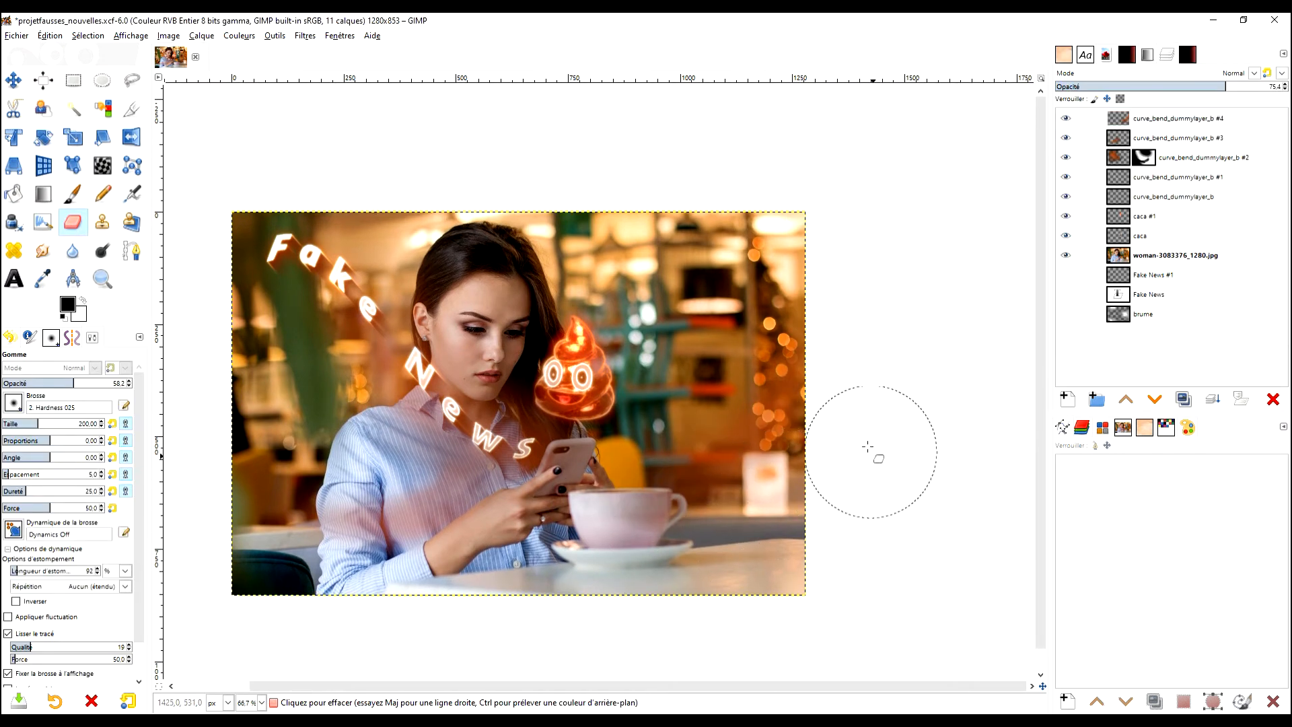
scroll(868, 461, "up", 1)
scroll(628, 423, "down", 1)
left_click_drag(628, 423, 665, 464)
- Move the newest cloud copy into place over the blurred background beside the woman
key("m")
left_click_drag(644, 472, 629, 392)
scroll(575, 492, "down", 2)
scroll(536, 493, "up", 2)
scroll(559, 500, "up", 1)
left_click_drag(559, 500, 743, 499)
- Resize the moved cloud layer to the image size and duplicate it
scroll(743, 500, "down", 1)
right_click(1170, 118)
left_click(1130, 304)
left_click(1183, 399)
scroll(905, 398, "down", 1)
scroll(940, 335, "up", 1)
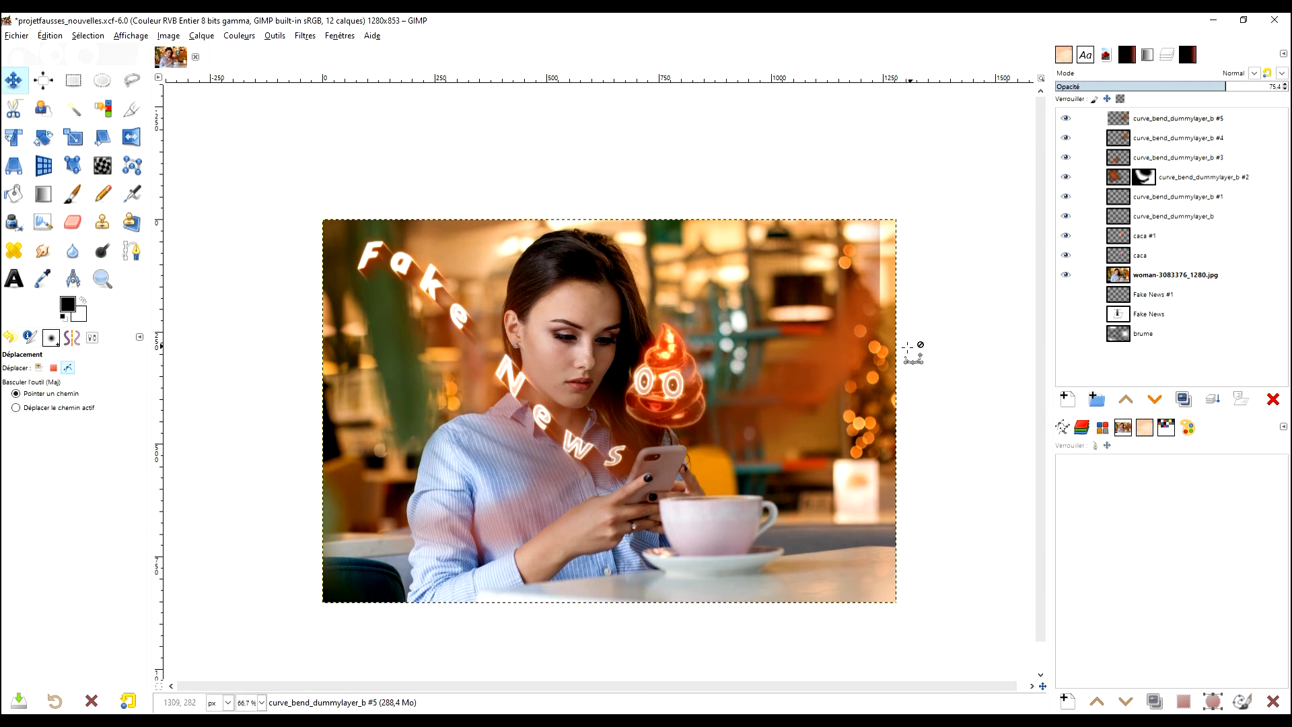
- Lower the newest cloud copy's opacity and soften its mist over the background lights with the eraser at 72.3 opacity
left_click(69, 224)
left_click(1177, 118)
mouse_move(1225, 86)
left_mouse_down()
mouse_move(1158, 87)
mouse_move(1206, 86)
left_mouse_up()
left_click(1176, 138)
left_click(1176, 120)
left_click(1178, 119)
left_click_drag(74, 383, 91, 383)
left_click(1177, 119)
mouse_move(816, 309)
left_mouse_down()
mouse_move(874, 300)
mouse_move(875, 377)
left_mouse_up()
- Erase excess mist from the curve_bend_dummylayer_b #4 layer near the image's right edge
scroll(904, 316, "up", 1)
left_click(1177, 118)
left_click(1177, 138)
scroll(894, 431, "down", 2)
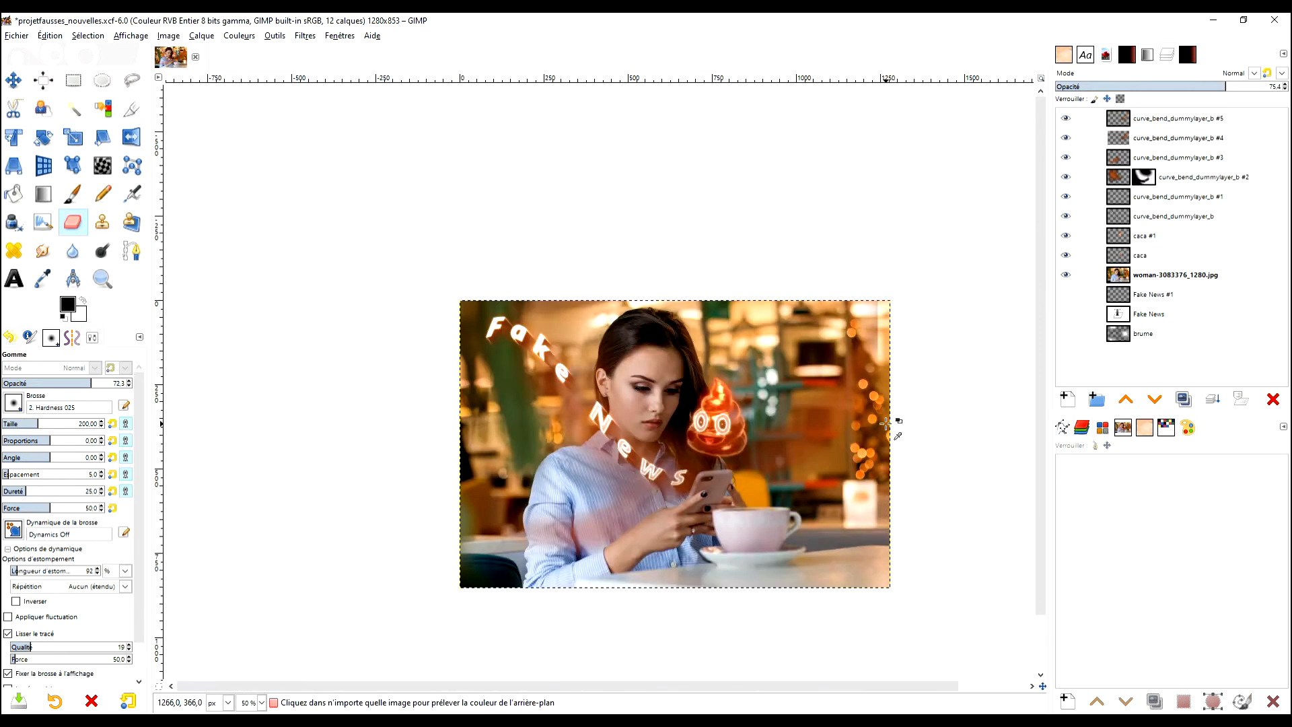
scroll(891, 431, "up", 2)
left_click_drag(892, 432, 964, 378)
- Raise the opacity of the two topmost cloud layers, setting curve_bend_dummylayer_b #4 to 82.6
left_click(1177, 118)
left_click_drag(1209, 86, 1242, 87)
left_click(1178, 138)
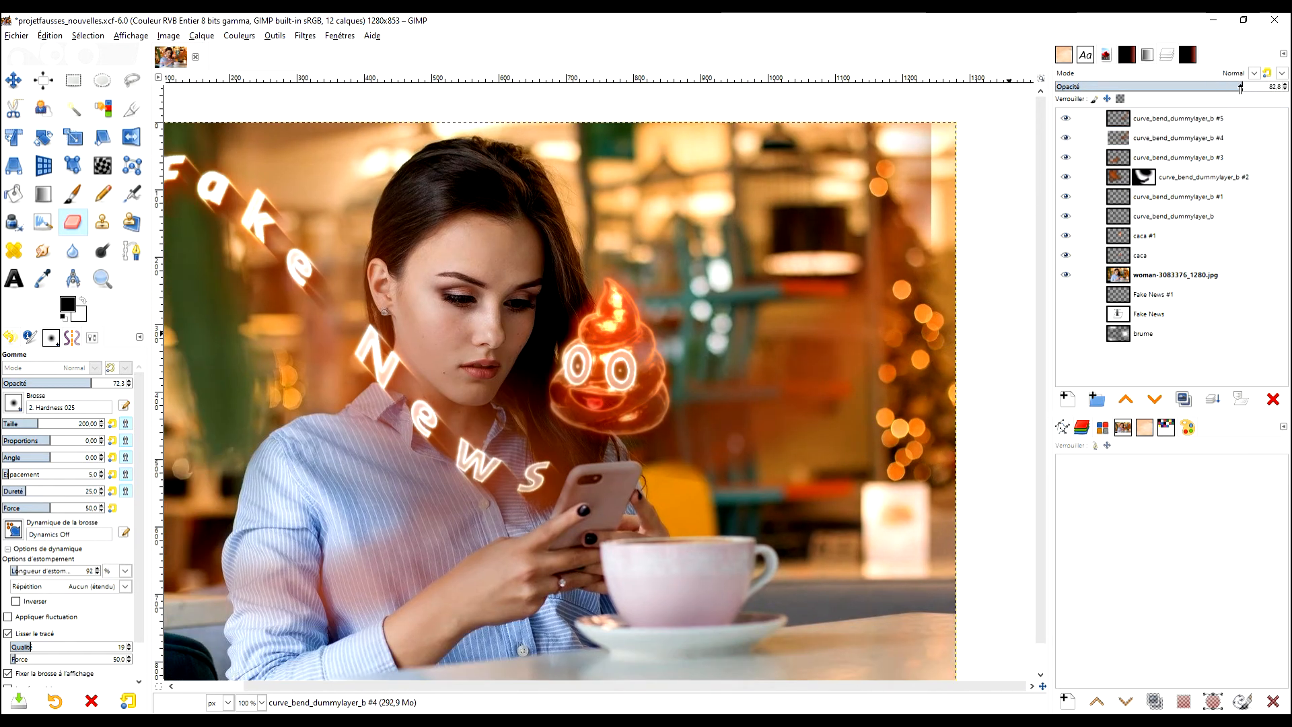
scroll(901, 322, "down", 1)
- Try an extra duplicate of the top cloud layer with part of its mist erased, and delete it
left_click(1164, 119)
left_click(1183, 400)
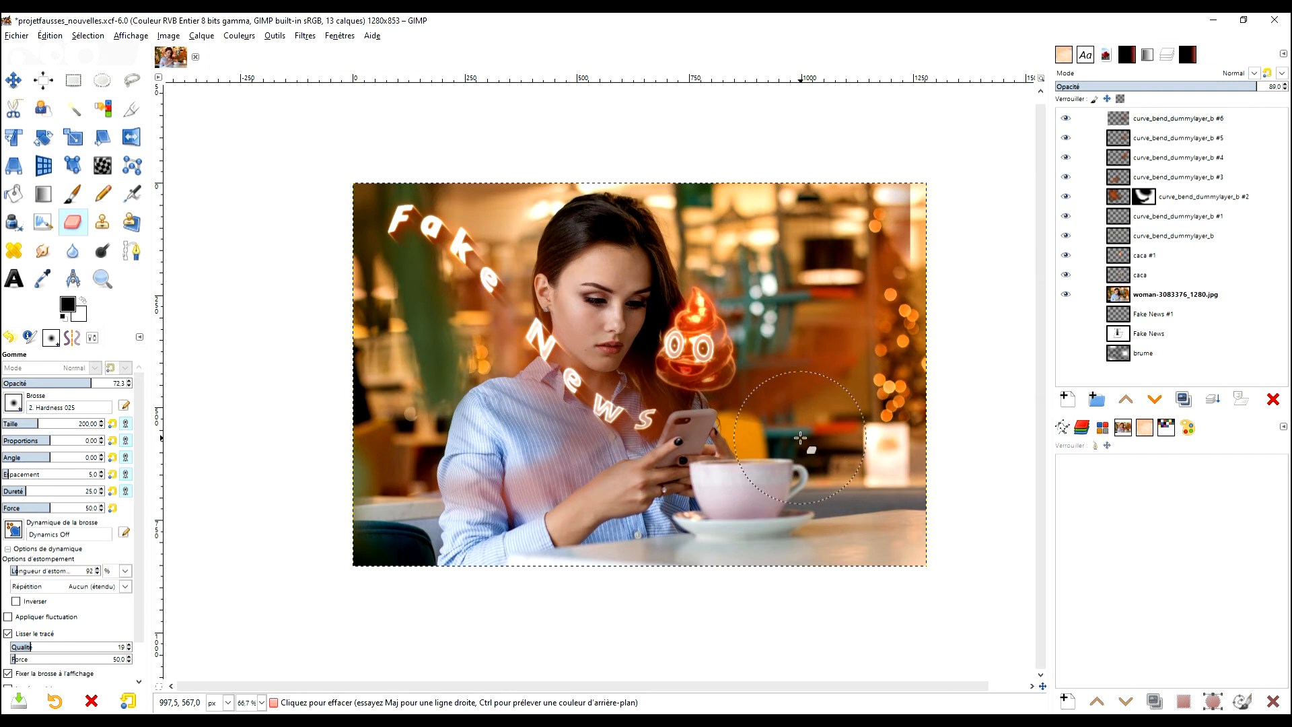
scroll(791, 431, "up", 3)
left_click(1177, 118)
mouse_move(700, 387)
left_mouse_down()
mouse_move(783, 437)
mouse_move(748, 448)
mouse_move(700, 437)
mouse_move(725, 428)
left_mouse_up()
left_click(1177, 138)
left_click(1170, 158)
scroll(807, 407, "down", 3)
scroll(838, 380, "up", 1)
left_click(1177, 118)
left_click(1272, 400)
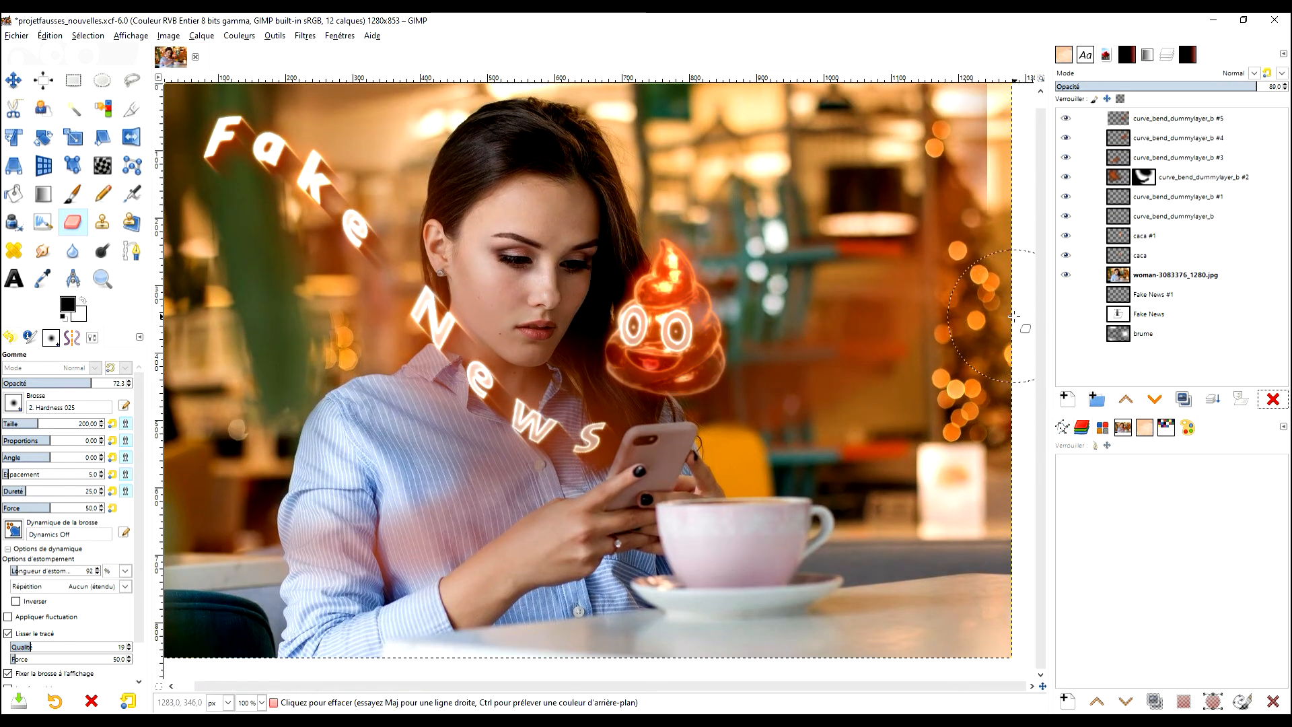
- Toggle the top cloud layer's visibility and erase its hard edge near the image's upper-right corner
scroll(968, 275, "down", 2)
scroll(1024, 182, "up", 2)
left_click(1066, 120)
left_click(1066, 119)
mouse_move(946, 208)
left_mouse_down()
mouse_move(949, 256)
mouse_move(950, 208)
left_mouse_up()
- Toggle the curve_bend_dummylayer_b #3 layer's visibility to check which mist it contributes
left_click(1170, 138)
left_click(1117, 157)
left_click(1065, 158)
left_click(1065, 158)
left_click(1114, 119)
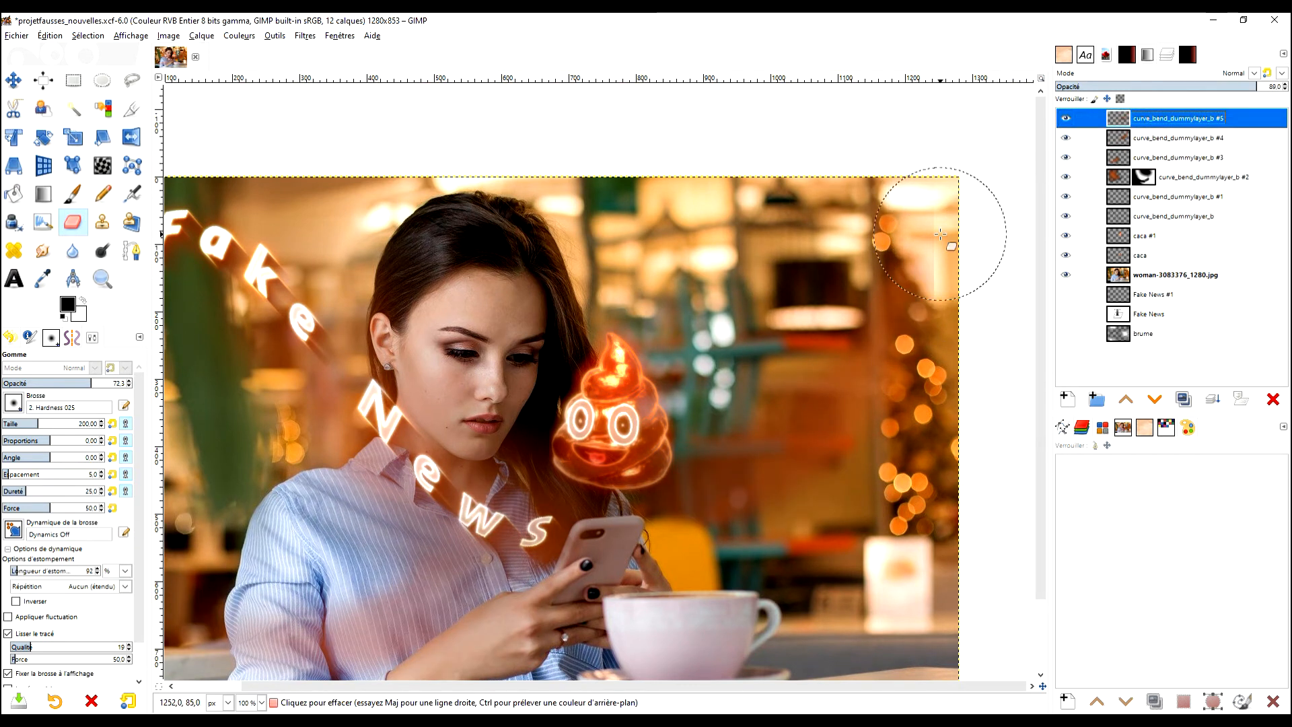
- Set the eraser to 100 opacity, lower the top cloud layer's opacity and set curve_bend_dummylayer_b #4 to 63.2
left_click_drag(94, 382, 131, 382)
scroll(859, 384, "down", 1)
left_click(1216, 86)
left_click(1238, 138)
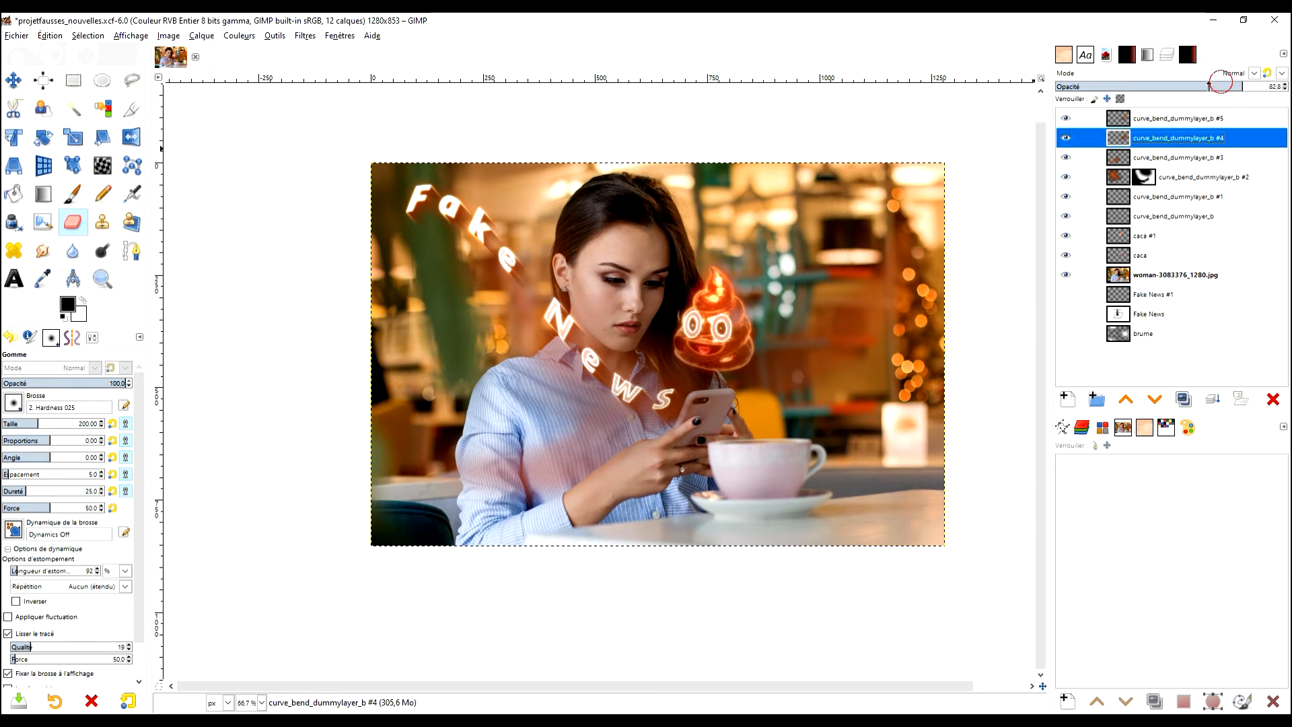
left_click_drag(1221, 86, 1197, 86)
left_click(1203, 121)
key("1")
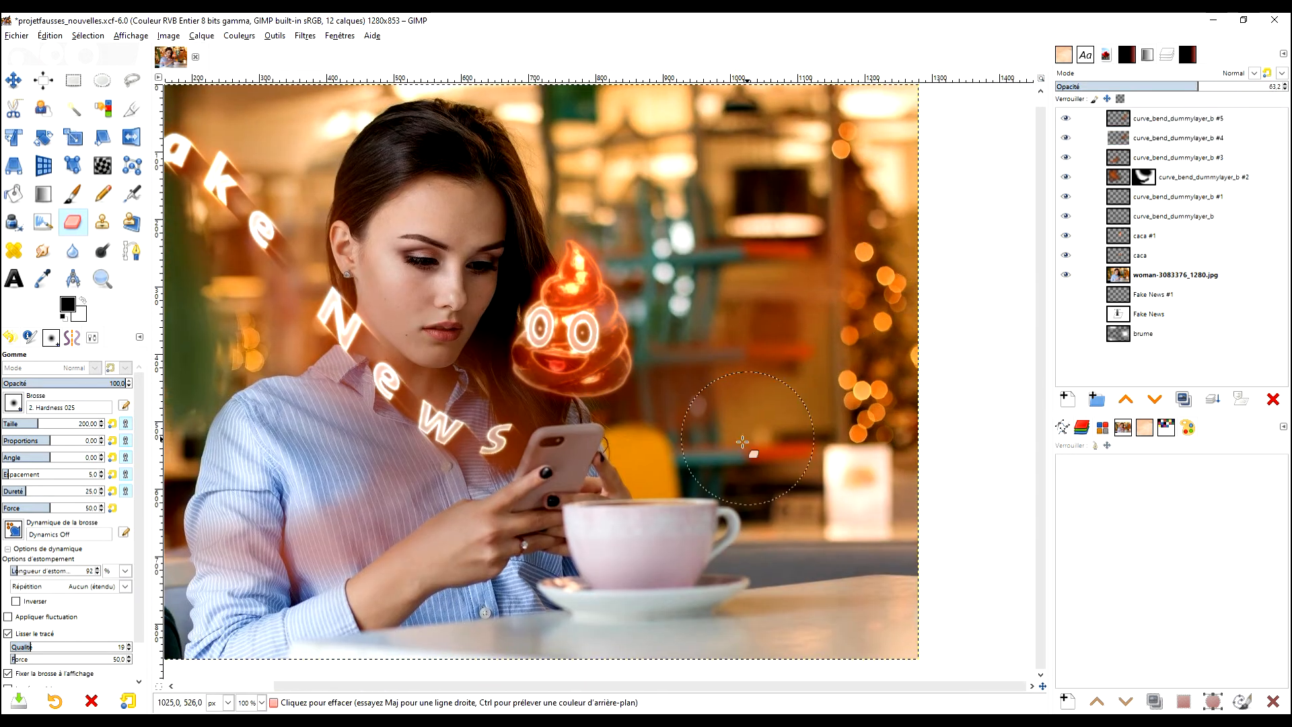
- Raise the opacity of the curve_bend_dummylayer_b #3 layer and erase some of its mist over the background
scroll(811, 338, "down", 1)
left_click_drag(1226, 87, 1273, 86)
left_click(1187, 159)
left_click_drag(787, 323, 778, 354)
- Set the masked cloud layer's opacity to 91.1 and paint its mask to clear the mist over the phone
left_click(1188, 177)
left_click(1253, 86)
scroll(626, 464, "up", 3)
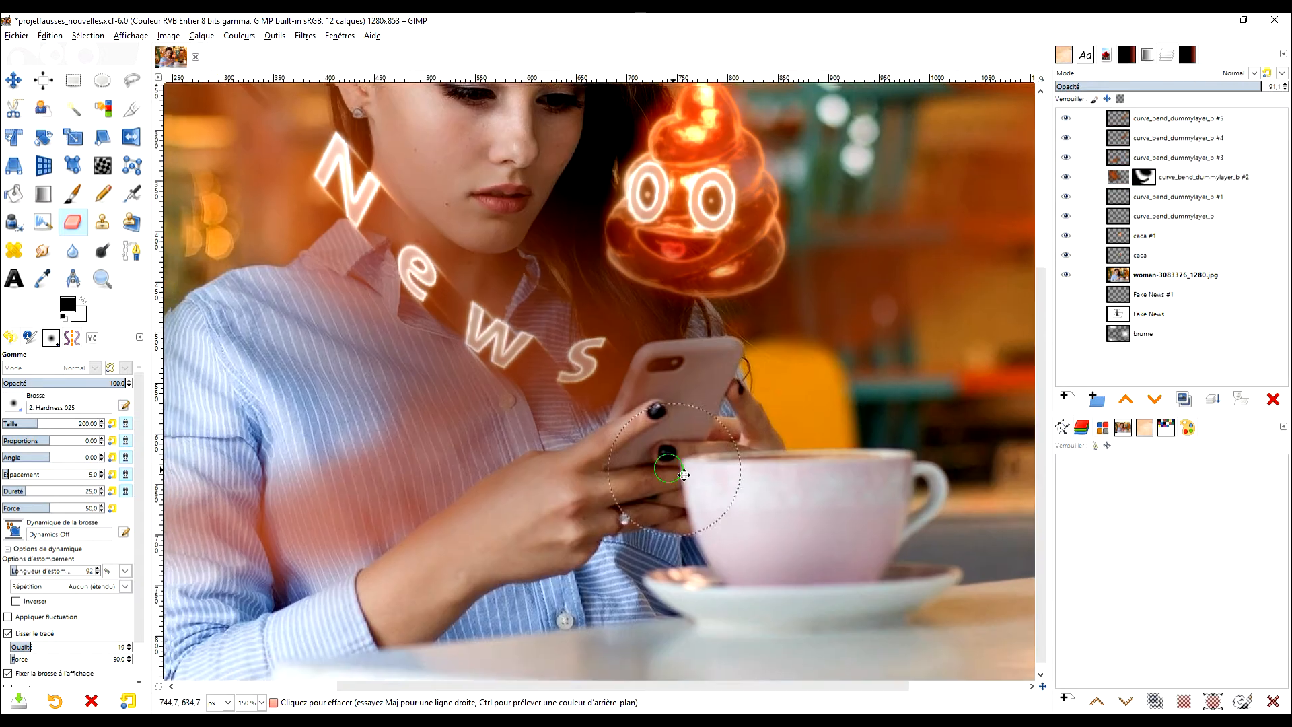
key("p")
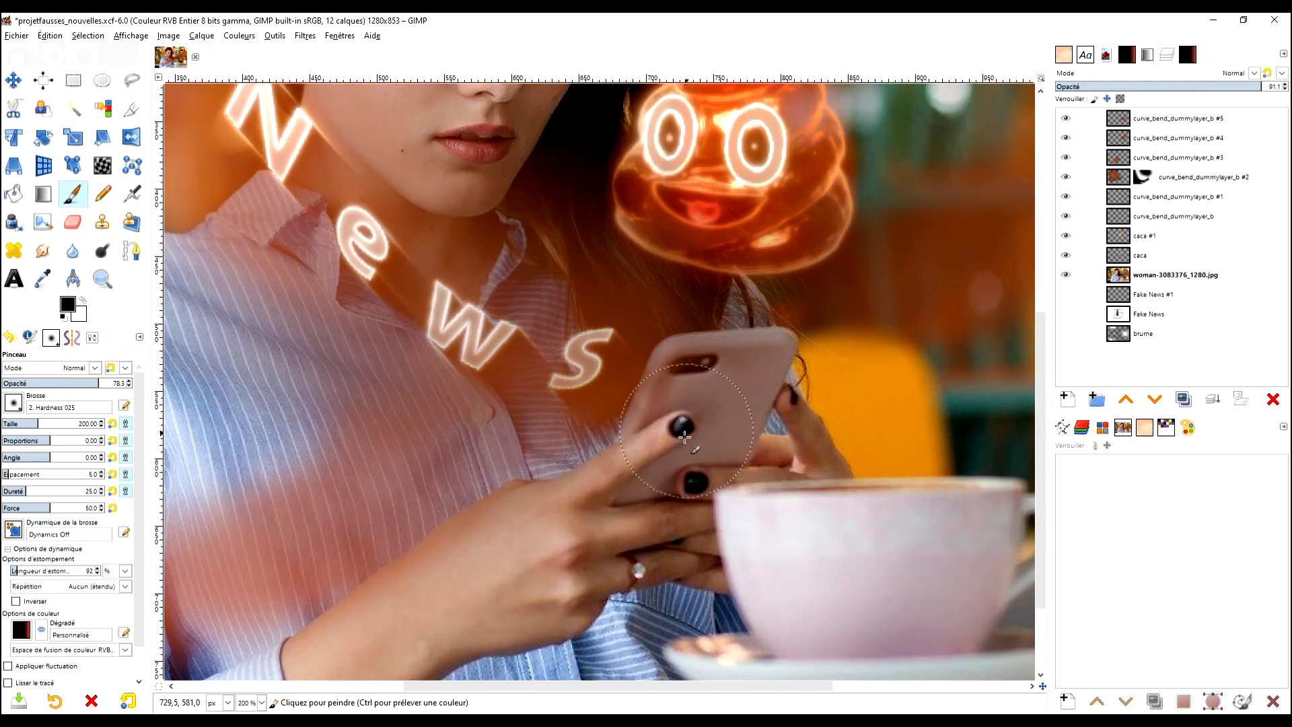
key("shift+e")
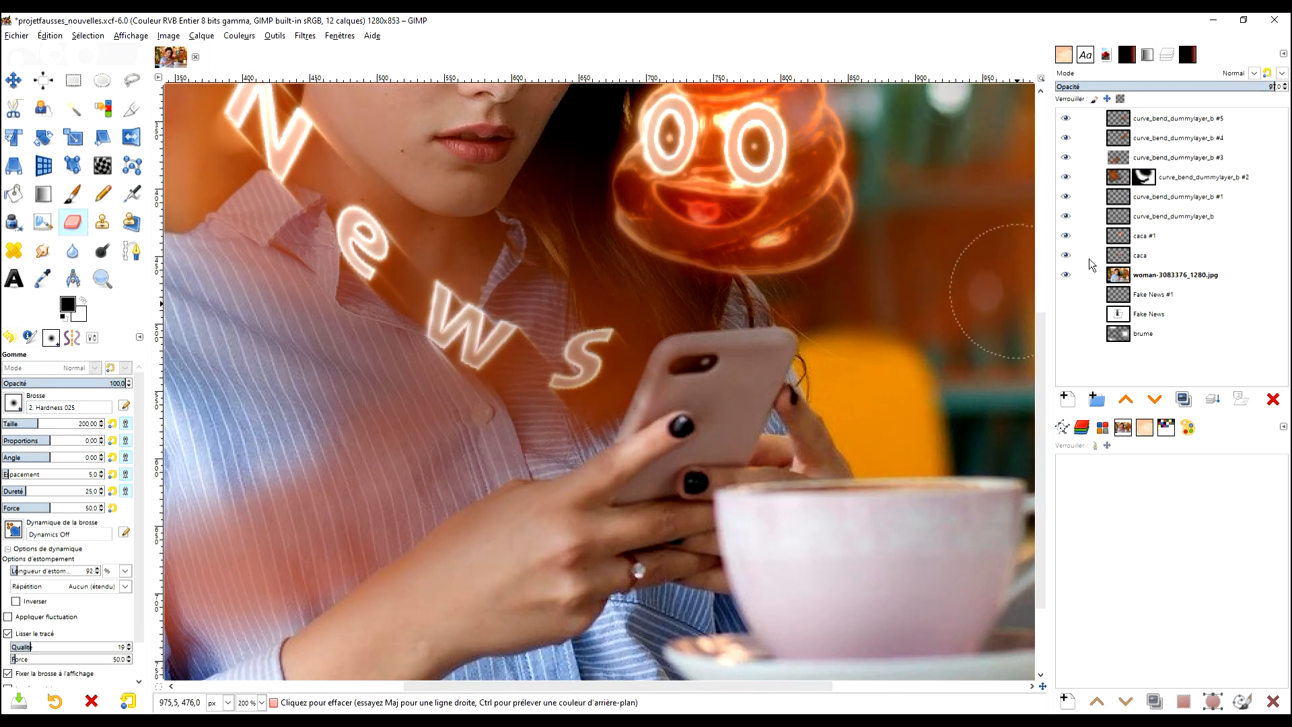
- Erase the mist covering the phone and fingers on the curve_bend_dummylayer_b #4 layer
left_click(1177, 138)
left_click_drag(691, 474, 692, 445)
mouse_move(713, 395)
left_mouse_down()
mouse_move(700, 397)
mouse_move(706, 438)
left_mouse_up()
- Retouch the mist over the forearm on curve_bend_dummylayer_b #3 with the eraser, undoing the unwanted strokes
left_click(1177, 157)
mouse_move(402, 634)
left_mouse_down()
mouse_move(453, 493)
mouse_move(557, 490)
left_mouse_up()
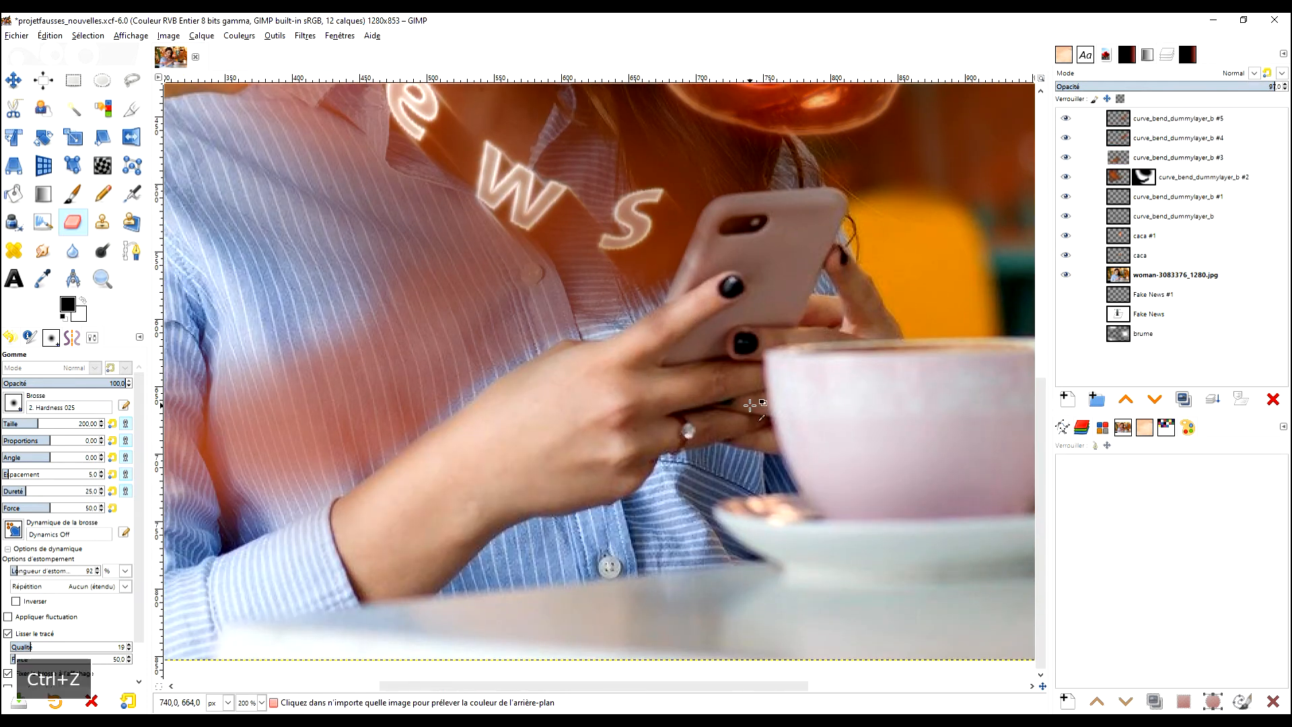
key("ctrl+z")
key("ctrl+z")
scroll(756, 451, "down", 2)
scroll(653, 397, "up", 1)
left_click_drag(584, 531, 512, 538)
- Lower the curve_bend_dummylayer_b #3 layer's opacity to 68.0 and undo the last unwanted change
left_click(1126, 161)
left_click(1243, 86)
scroll(999, 238, "down", 1)
left_click_drag(1009, 210, 903, 327)
left_click(1254, 74)
left_click(1083, 216)
key("ctrl+z")
scroll(712, 481, "down", 2)
scroll(780, 480, "up", 2)
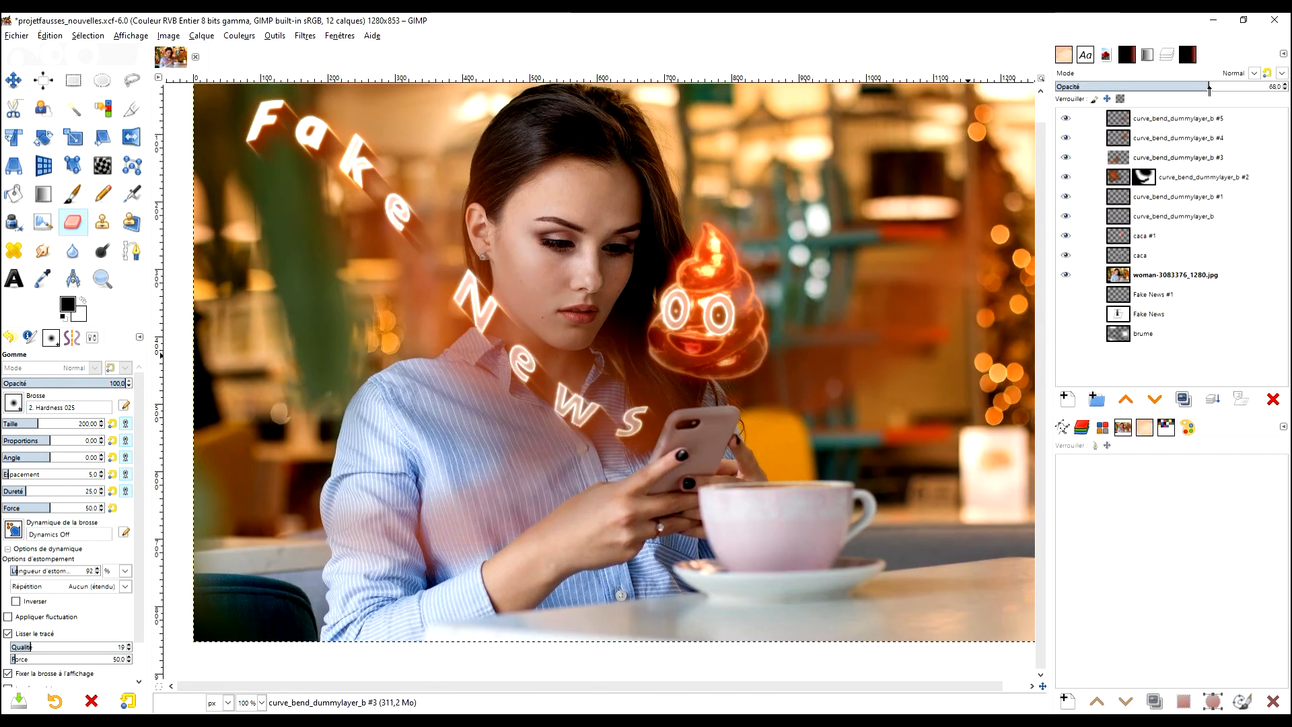
- Set the opacity of the masked curve_bend_dummylayer_b #2 layer to 78.9
key("Page_Up")
key("Page_Up")
key("Page_Down")
left_click(1171, 178)
left_click(1233, 86)
- Toggle the top cloud layer's visibility to compare the image with and without its mist
left_click_drag(959, 252, 946, 294)
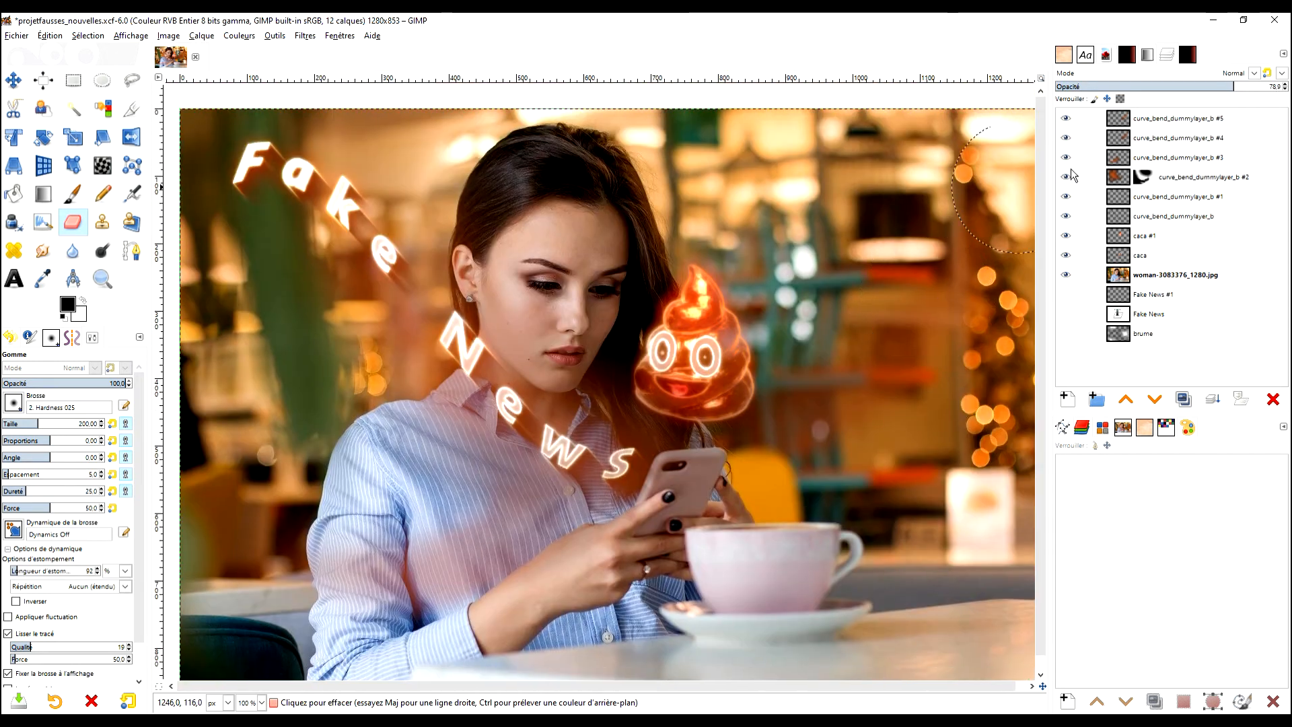
key("r")
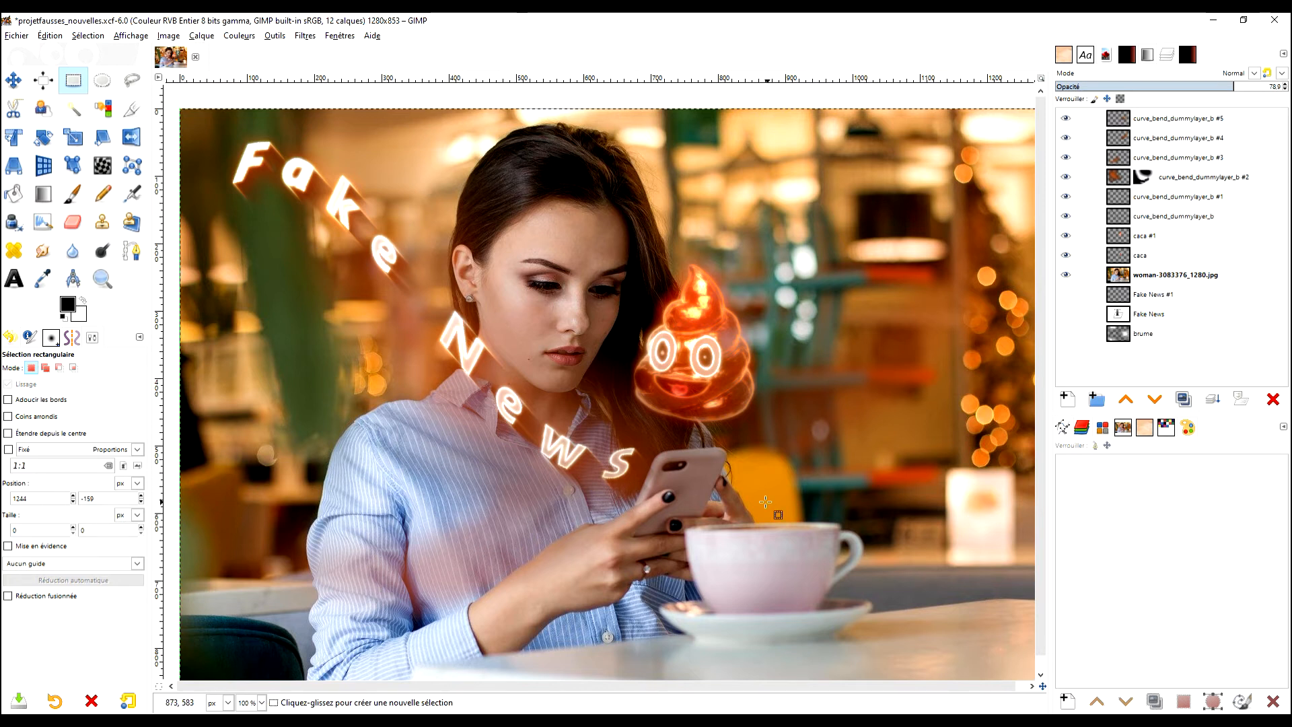
mouse_move(1063, 118)
left_mouse_down()
mouse_move(1065, 177)
mouse_move(1065, 118)
left_mouse_up()
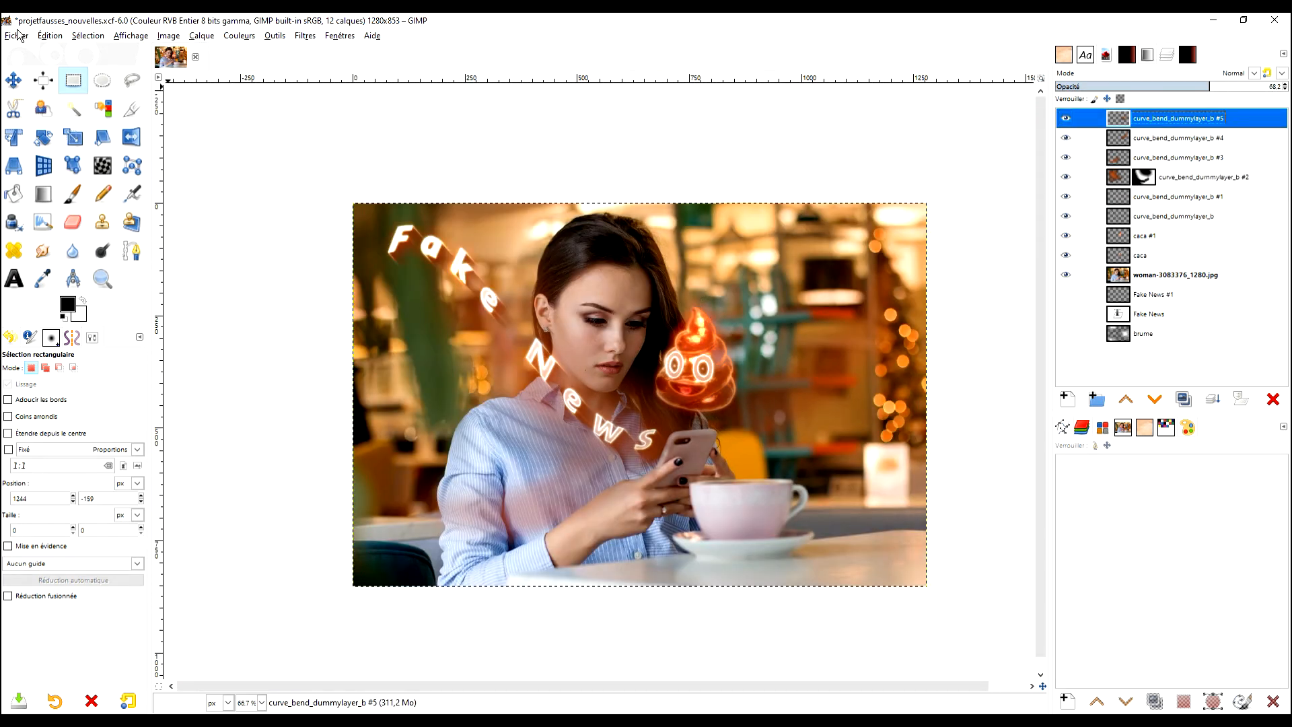
- Open the image housefly-155460_640.png as a new layer in the current composition
left_click(16, 35)
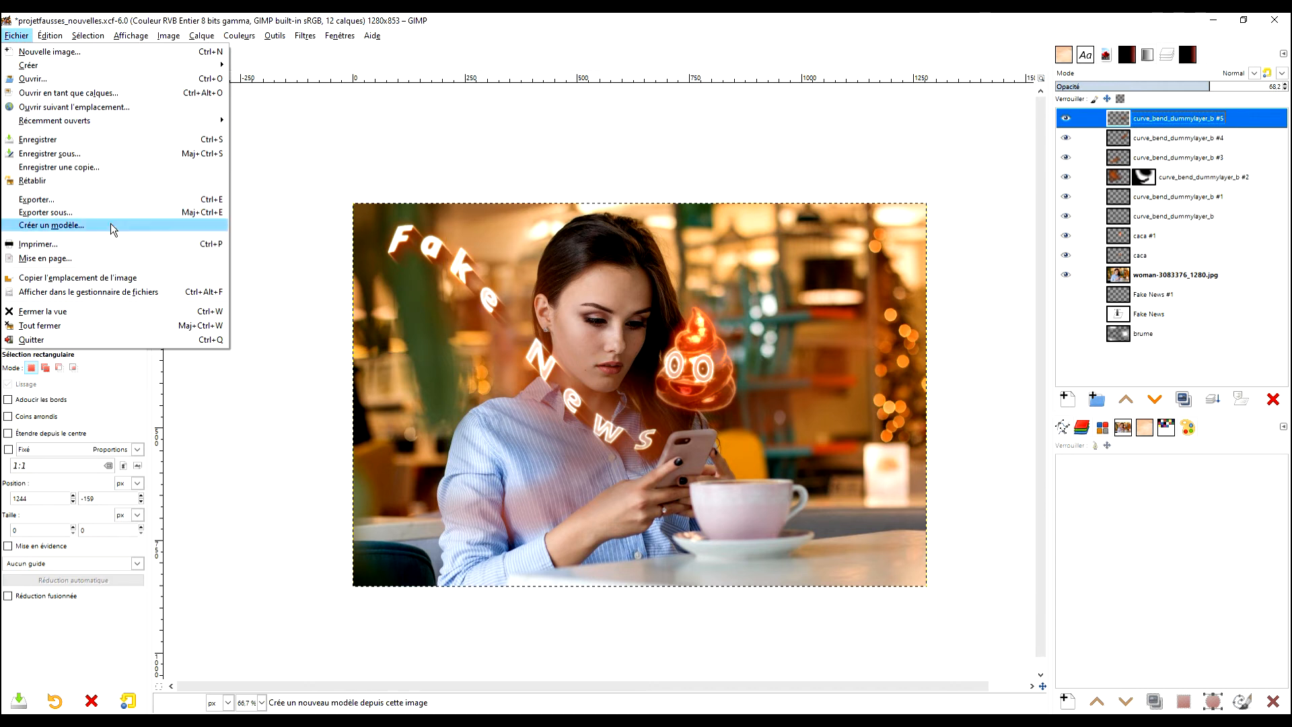
left_click(94, 93)
left_click(389, 194)
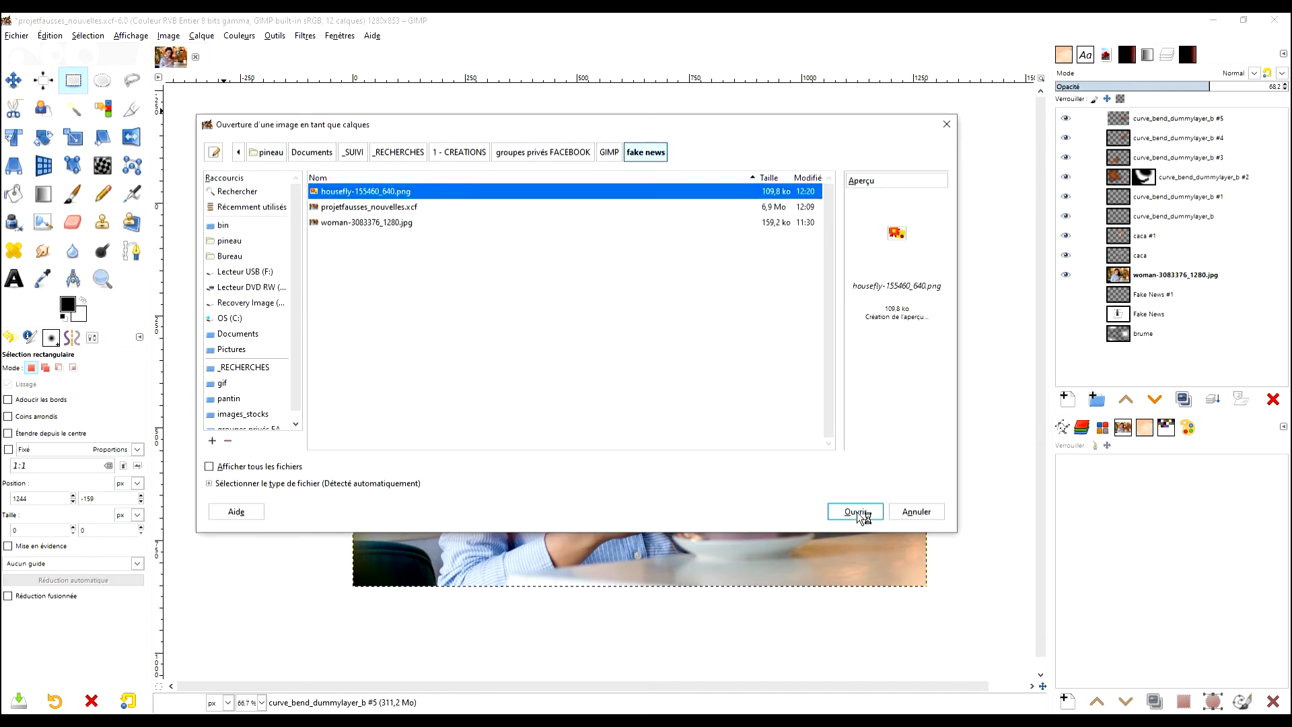
left_click(856, 512)
- Scale the housefly down proportionally to a small fly and place it just beneath the Fake lettering
left_click(72, 137)
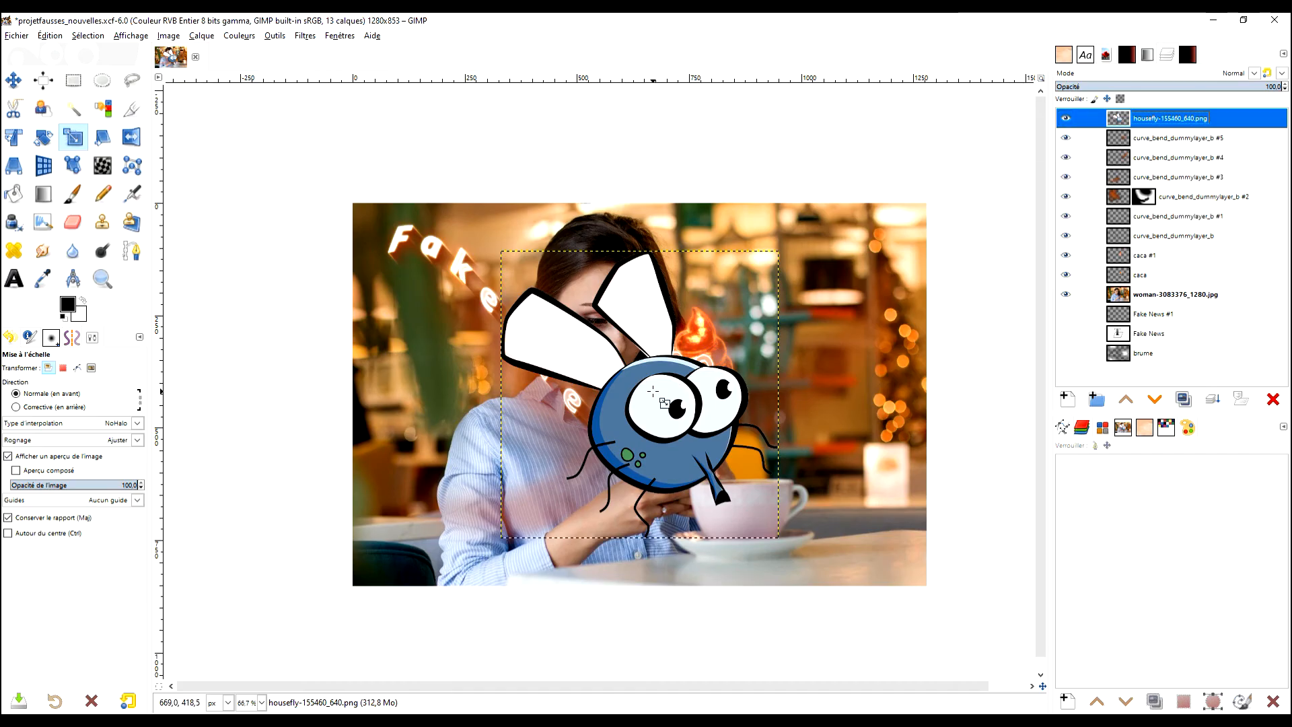
left_click_drag(653, 390, 408, 306)
left_click_drag(438, 338, 434, 333)
left_click(993, 173)
left_click(74, 81)
- Rename the housefly layer as mouche and make the woman-3083376_1280.jpg layer active
double_click(1169, 119)
type("mouche")
key("Return")
left_click(1147, 333)
left_click(1175, 294)
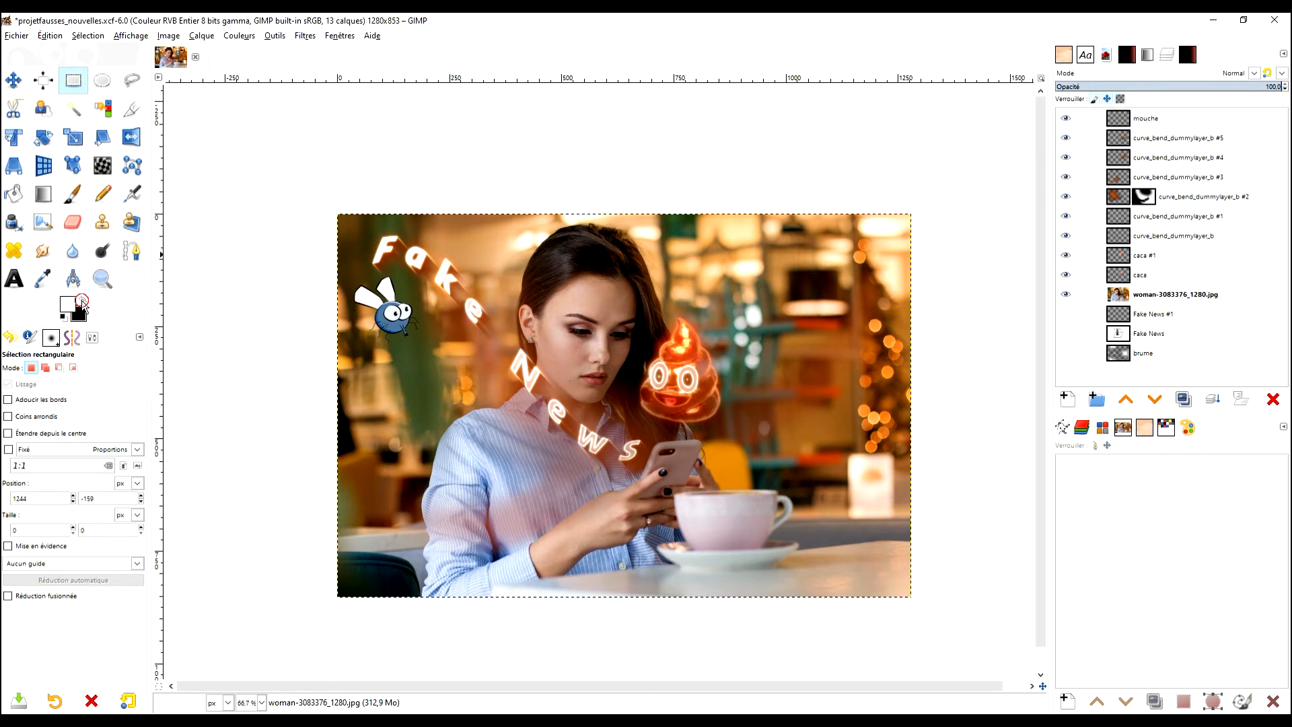
- Start a white text reading "Certaine" in a box about 380 × 729 px beside the emoji, with letter spacing 0.0
left_click(12, 280)
left_click_drag(732, 233, 903, 559)
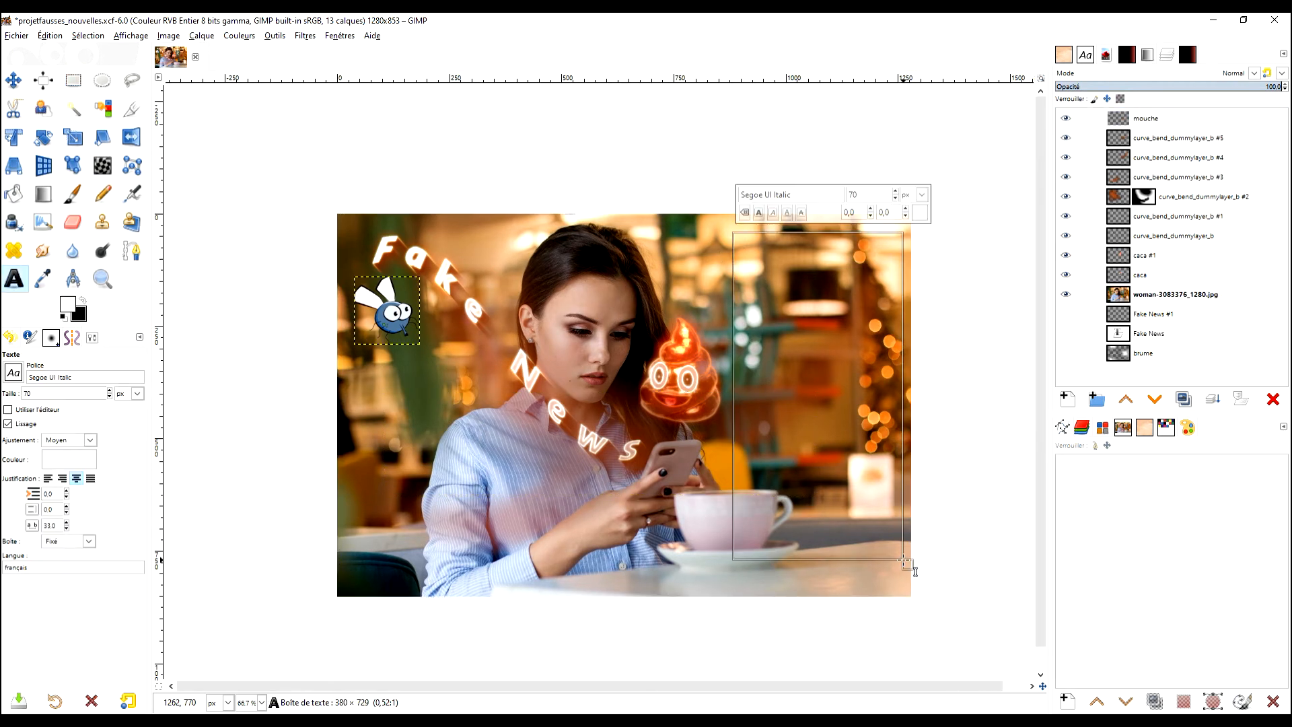
type("Certaine")
key("ctrl+a")
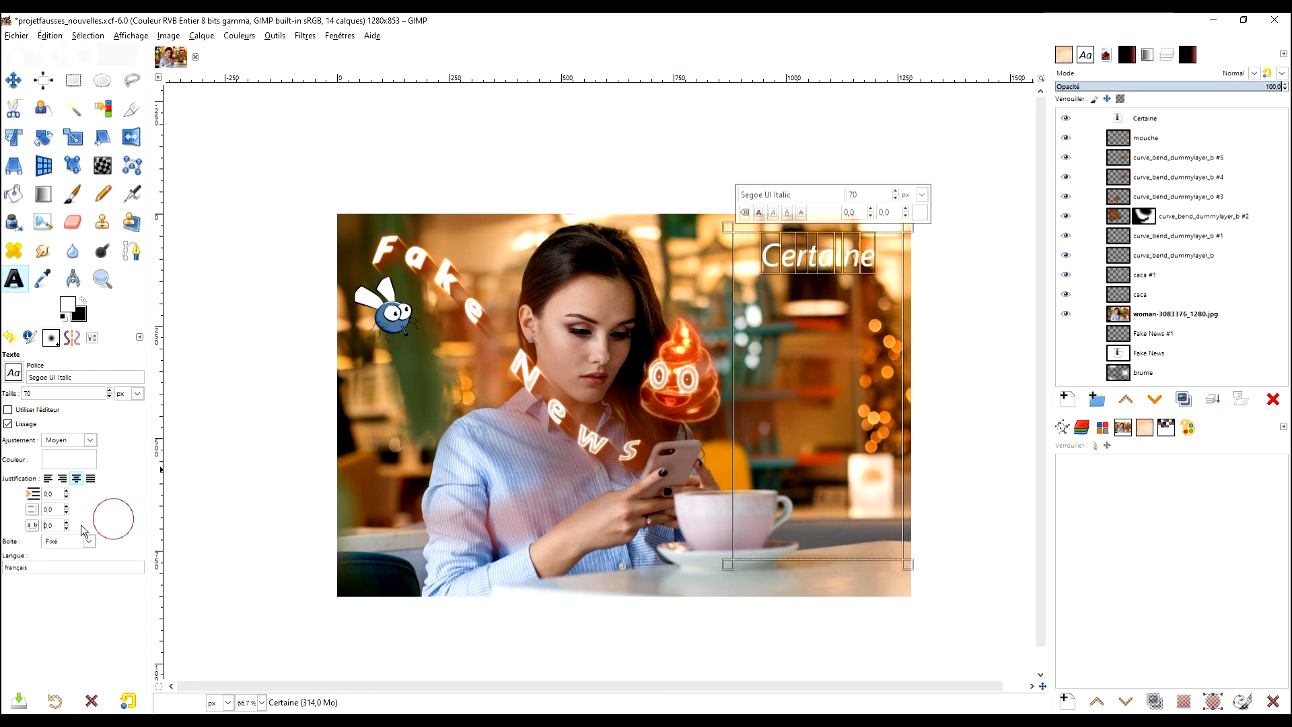
left_click(140, 338)
mouse_move(252, 339)
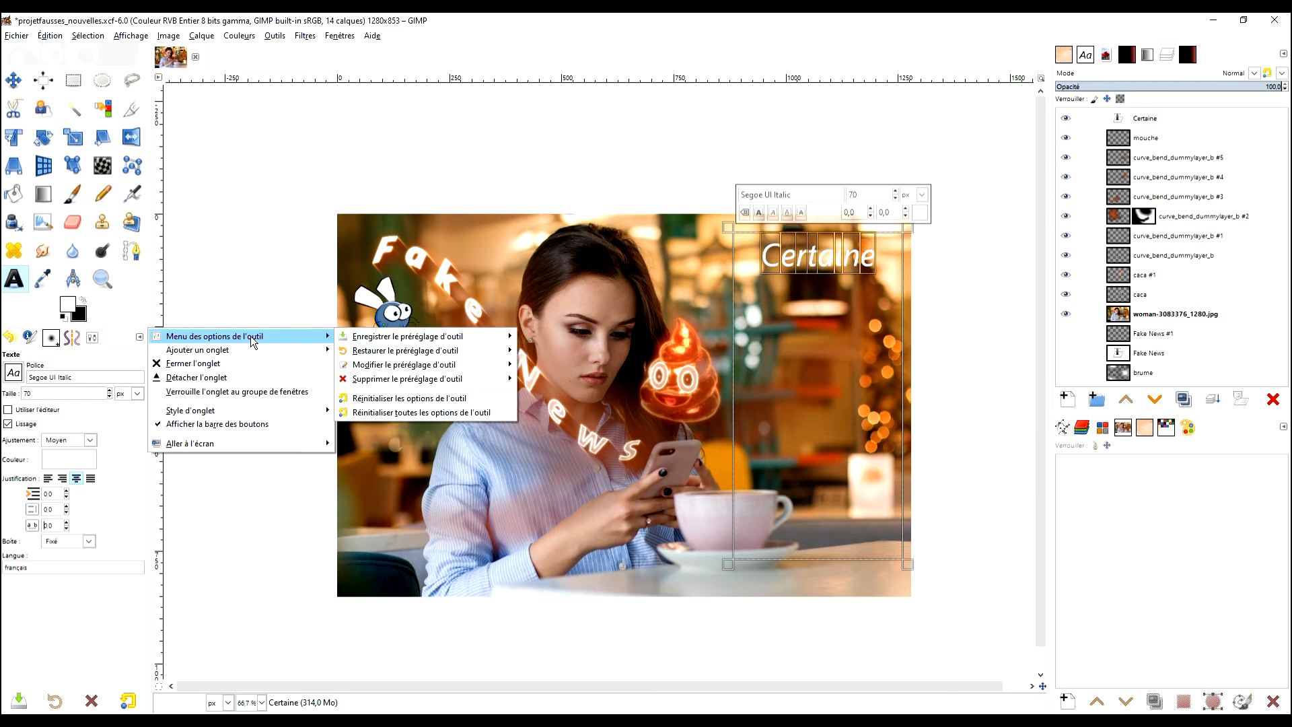
left_click(390, 336)
- Complete the text as "Certaines infos sont nauséabondes pour l'esprit. Vérifiez la source avant de partager"
left_click(884, 259)
type("s")
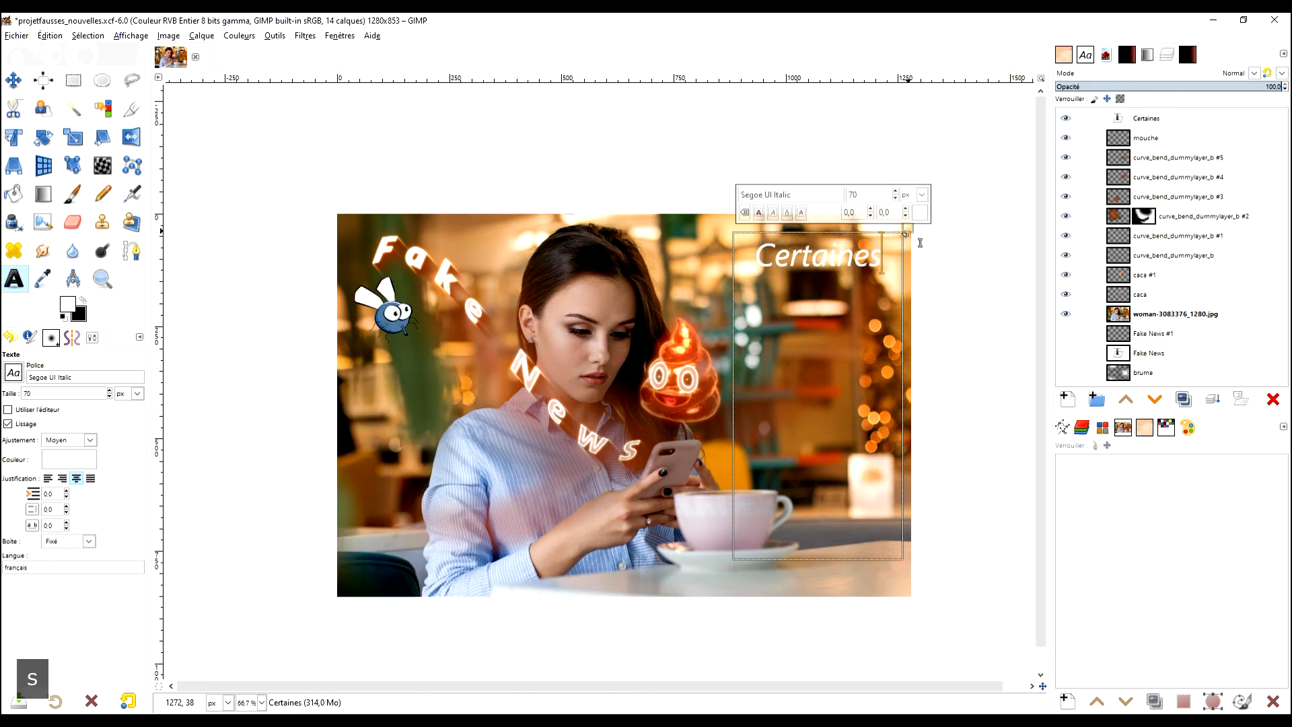
type(" infos sont nauséabon")
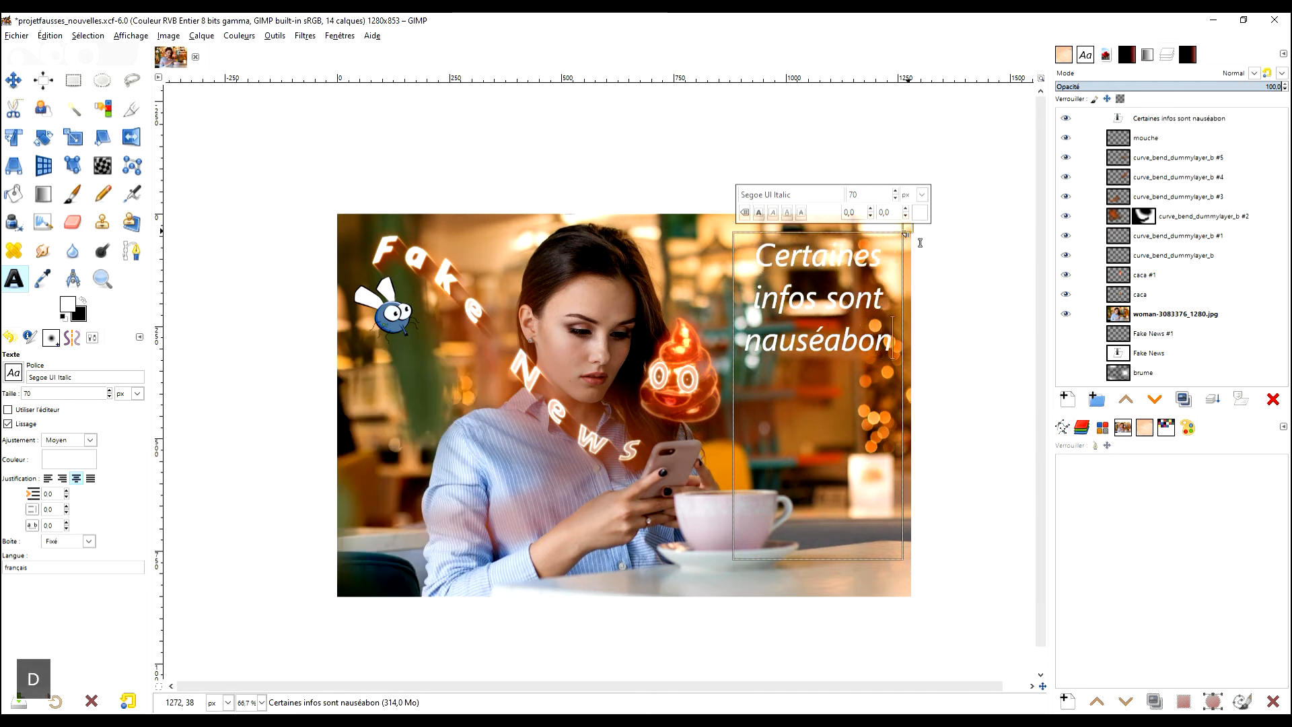
type("des pour l'esprit. V")
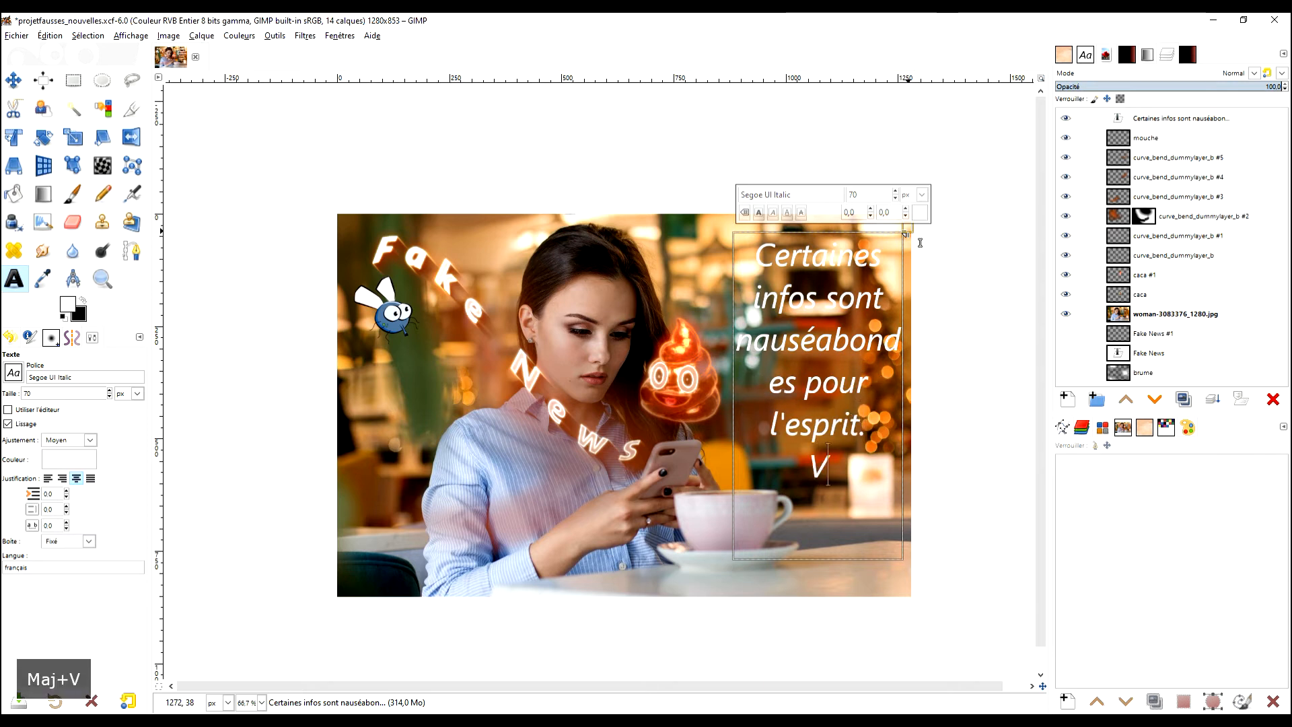
type("érifie z la source avant de pa")
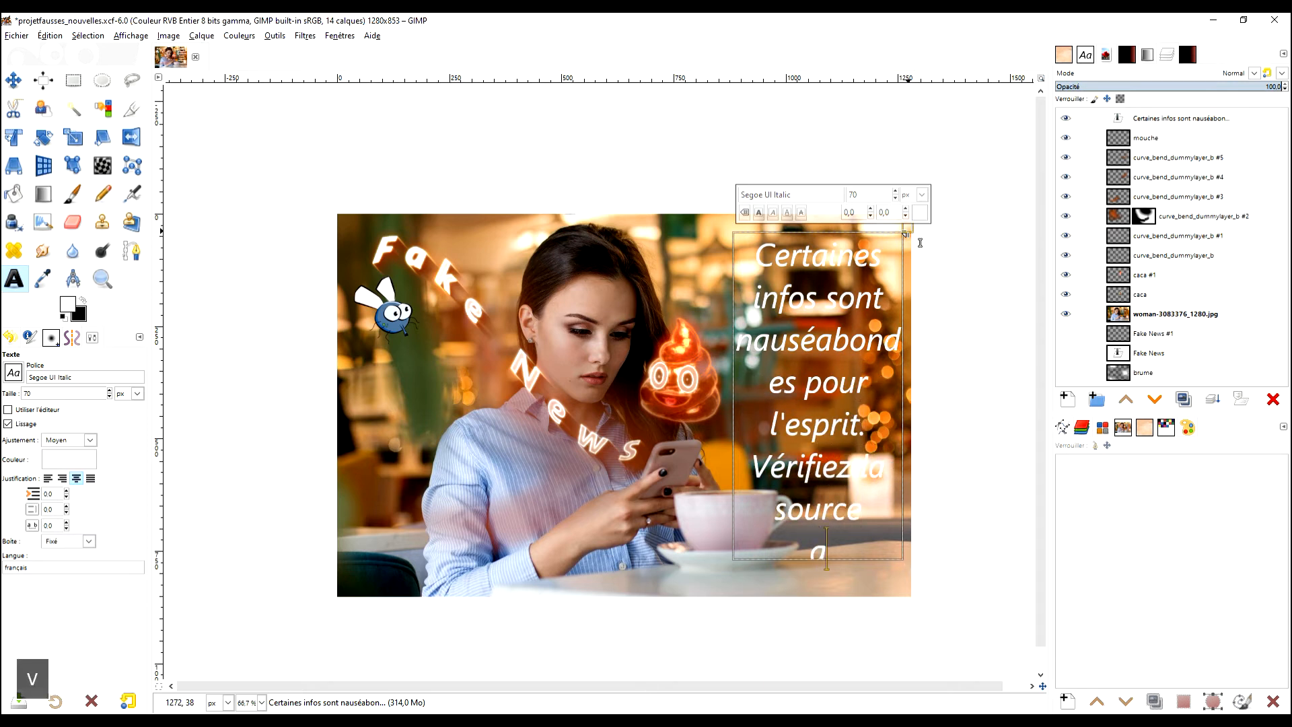
key("BackSpace")
key("BackSpace")
key("Return")
- Set the font size of the whole slogan text to 60 px
key("ctrl+a")
double_click(856, 195)
type("60")
key("Return")
- Separate the two sentences with a blank line and insert "qualité de la" before "source"
left_click(885, 355)
key("Return")
key("Down")
key("Down")
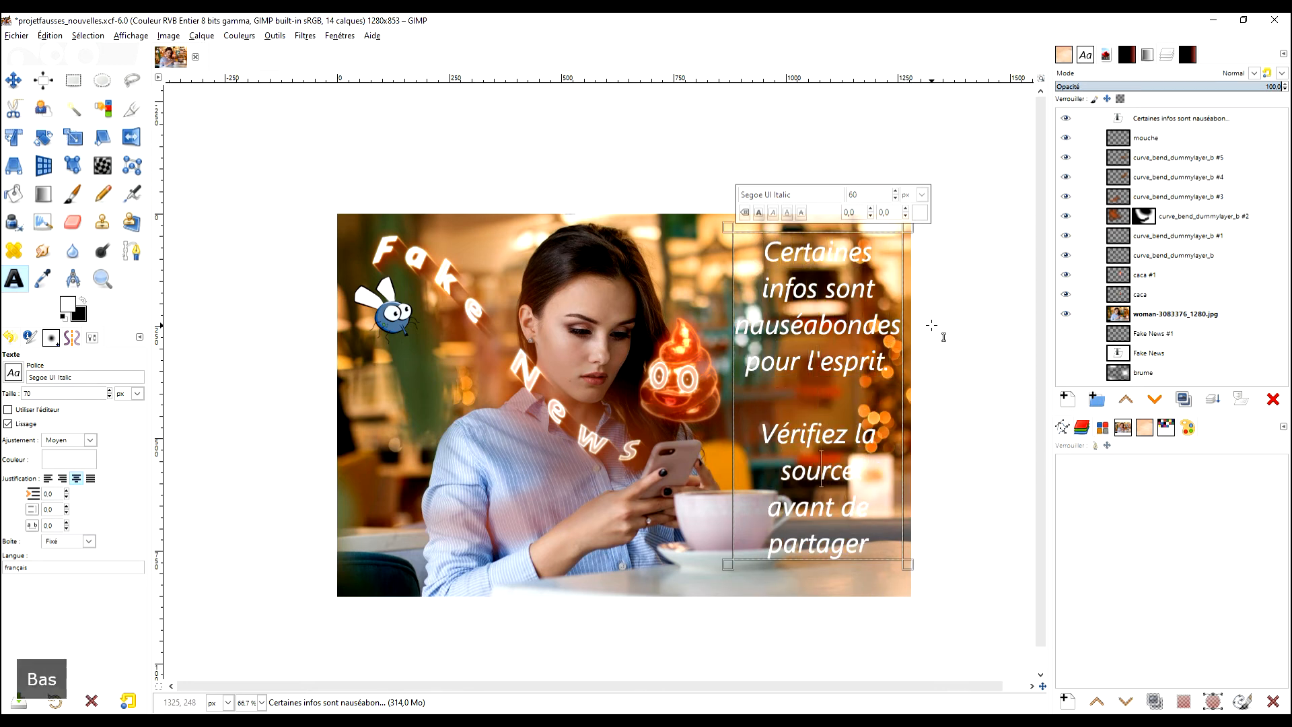
key("Return")
type("qualité de la")
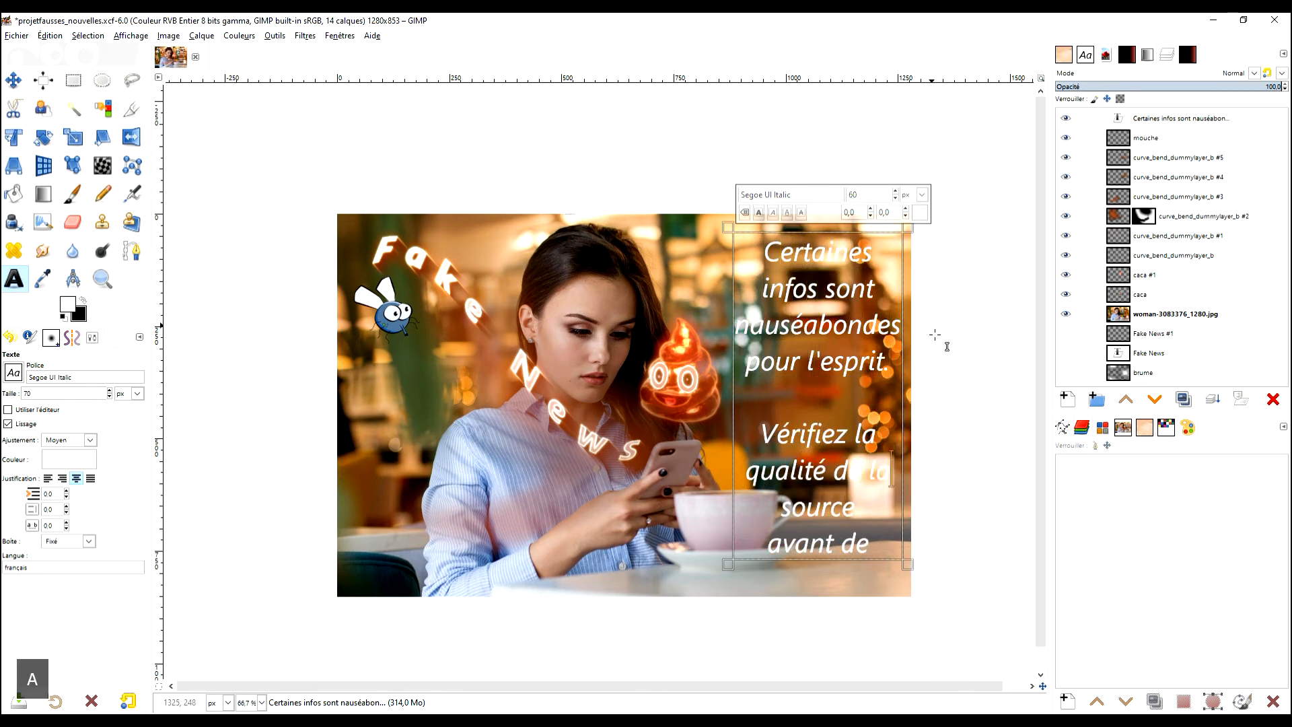
- Enlarge the slogan's text box so the whole text fits, down to "partager"
key("ctrl+a")
left_click_drag(729, 403, 715, 402)
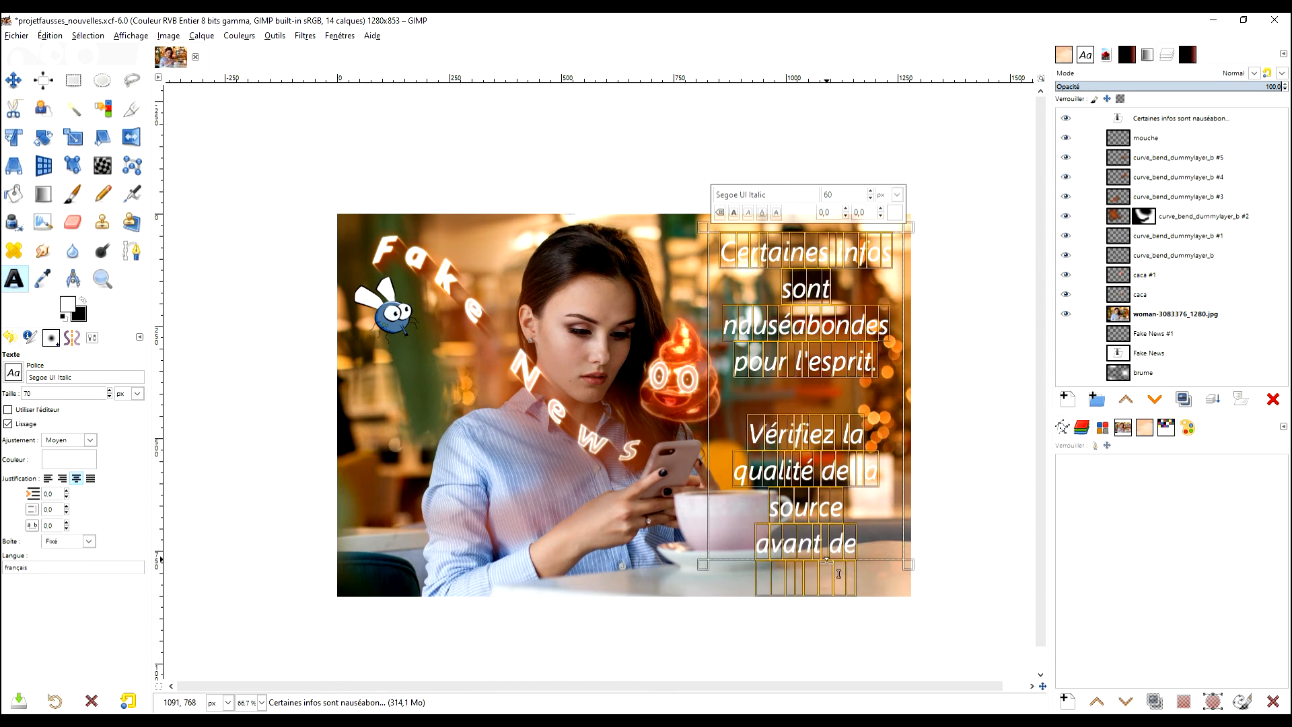
scroll(933, 457, "up", 1, "ctrl")
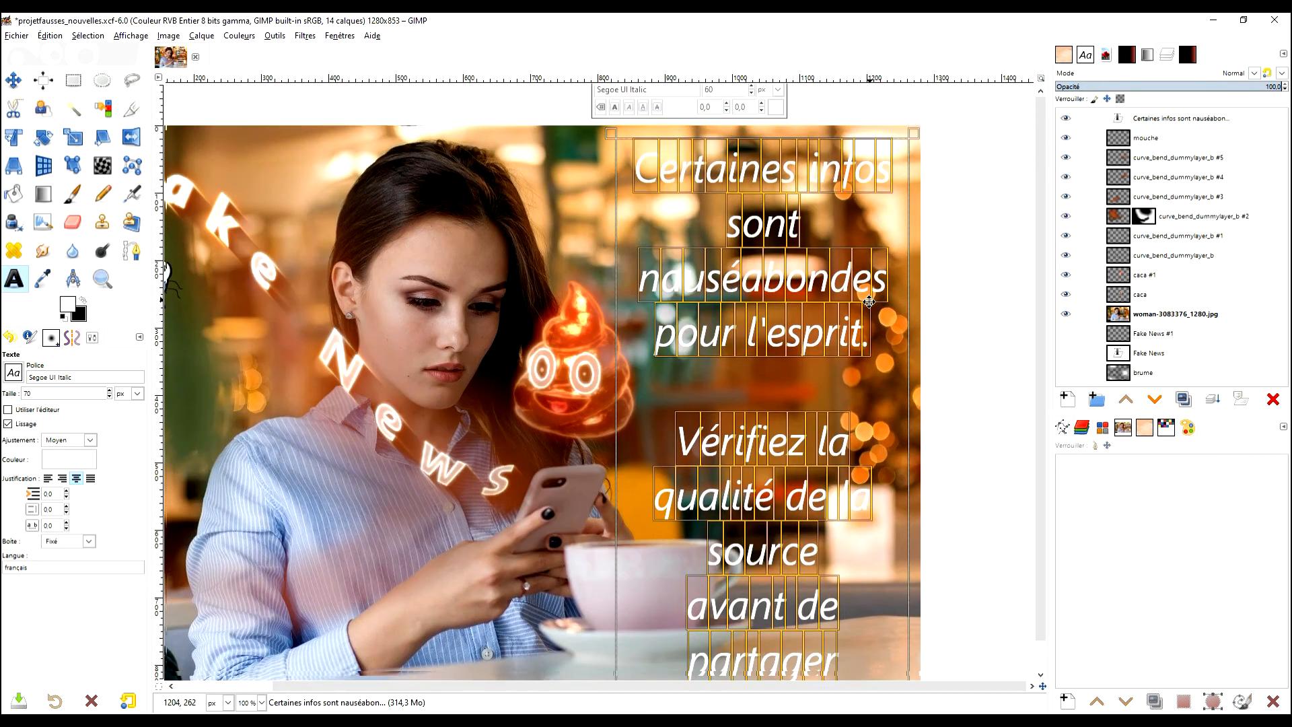
scroll(827, 328, "down", 1, "ctrl")
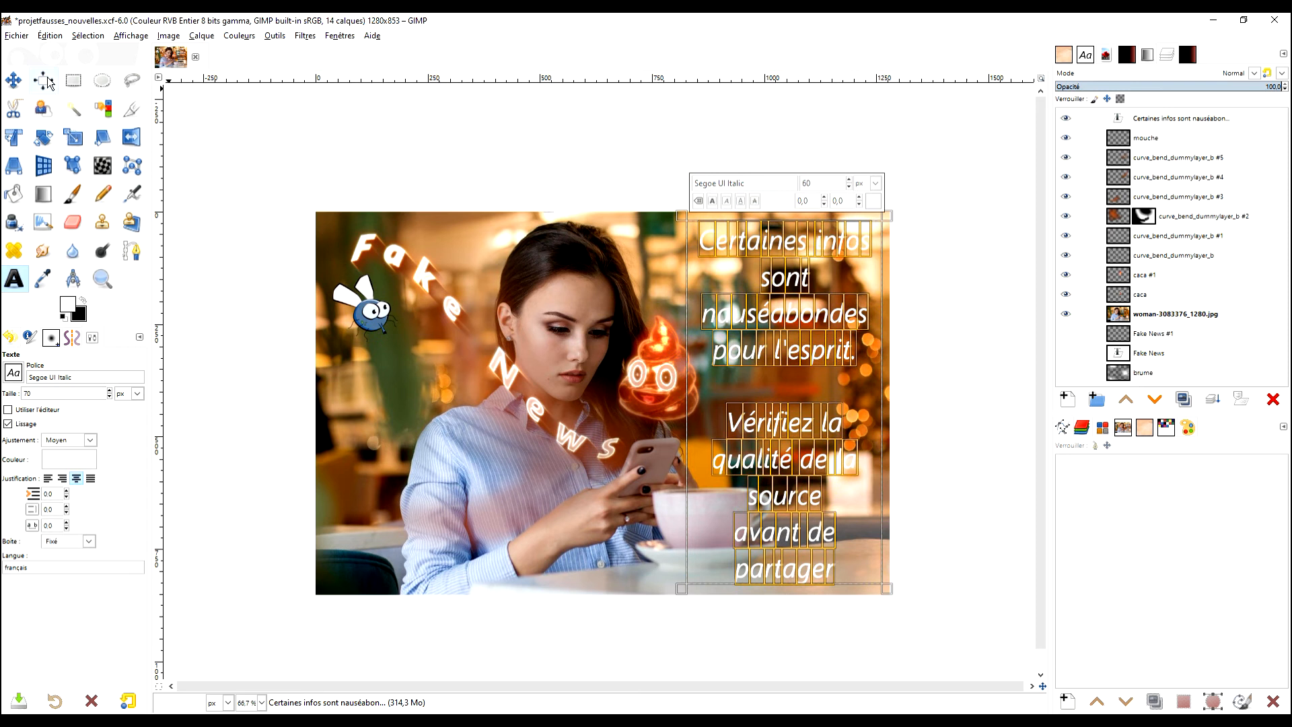
key("Escape")
key("m")
- Reduce the whole slogan's font size to 50 px and shorten its text box
left_click(14, 278)
left_click(801, 310)
key("ctrl+a")
double_click(806, 184)
type("50")
key("Return")
left_click_drag(789, 587, 793, 557)
- Set the slogan's font size to 55 px and refit the text box height around it
double_click(818, 181)
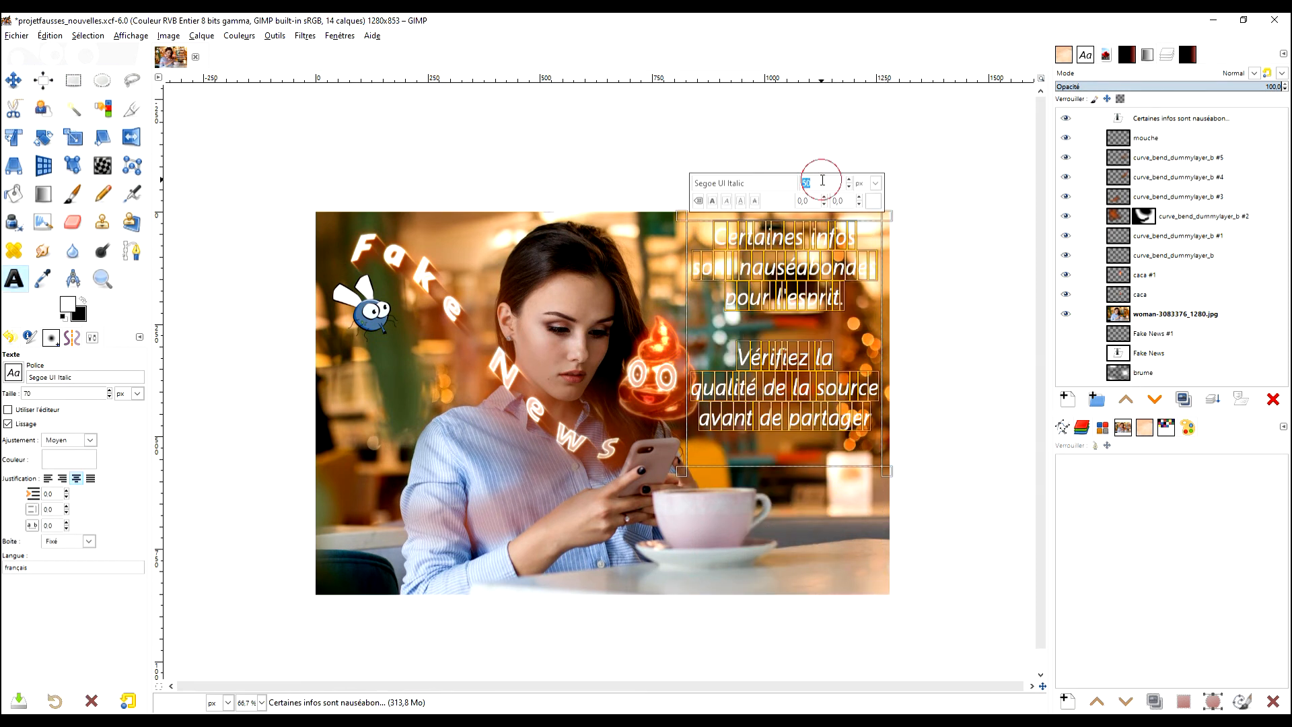
type("55")
key("Return")
left_click_drag(874, 562, 798, 536)
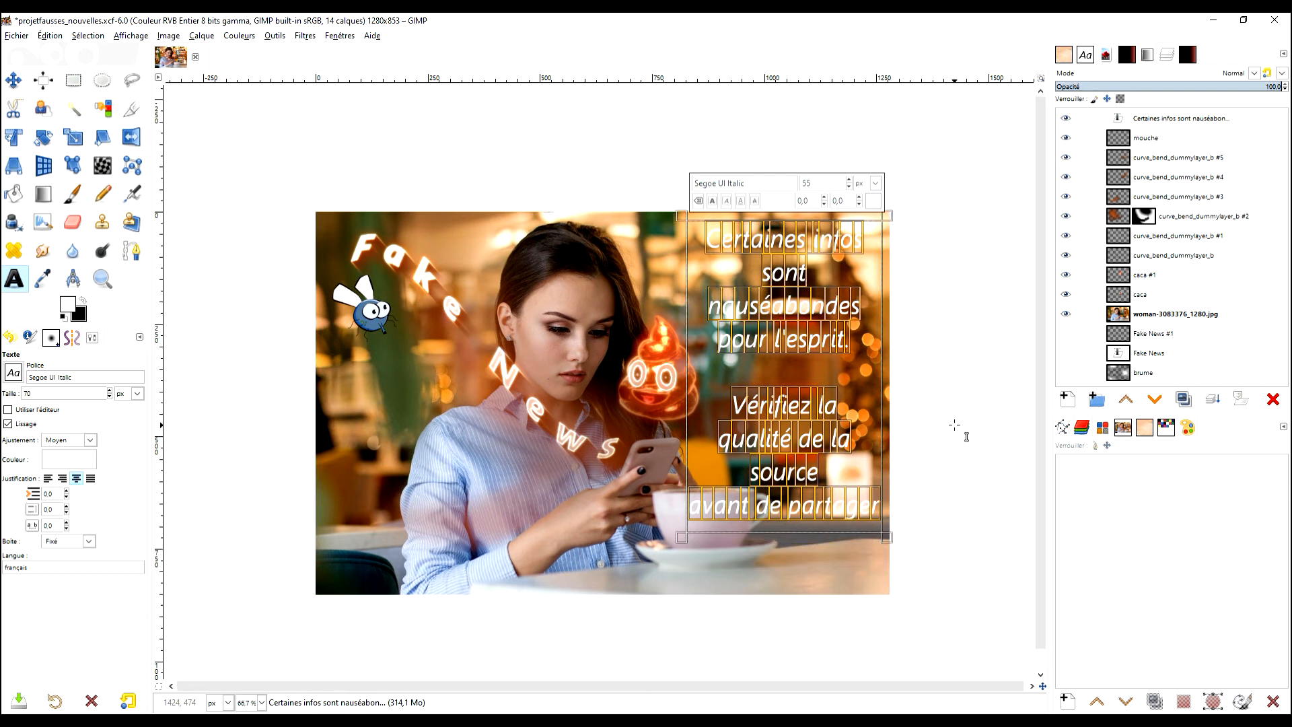
- Add a line break after "qualité" so that "de la source" stands on its own line
left_click(836, 407)
left_click(799, 438)
key("Return")
- Duplicate the slogan text layer, move the original below the woman photo, hide it and select the copy
left_click(17, 81)
left_click(1177, 118)
left_click(1183, 399)
left_click_drag(1179, 138, 1179, 362)
left_click(1066, 353)
left_click(1170, 118)
- Apply a drop shadow to the slogan copy using the saved preset "ombre grow radius"
left_click(305, 35)
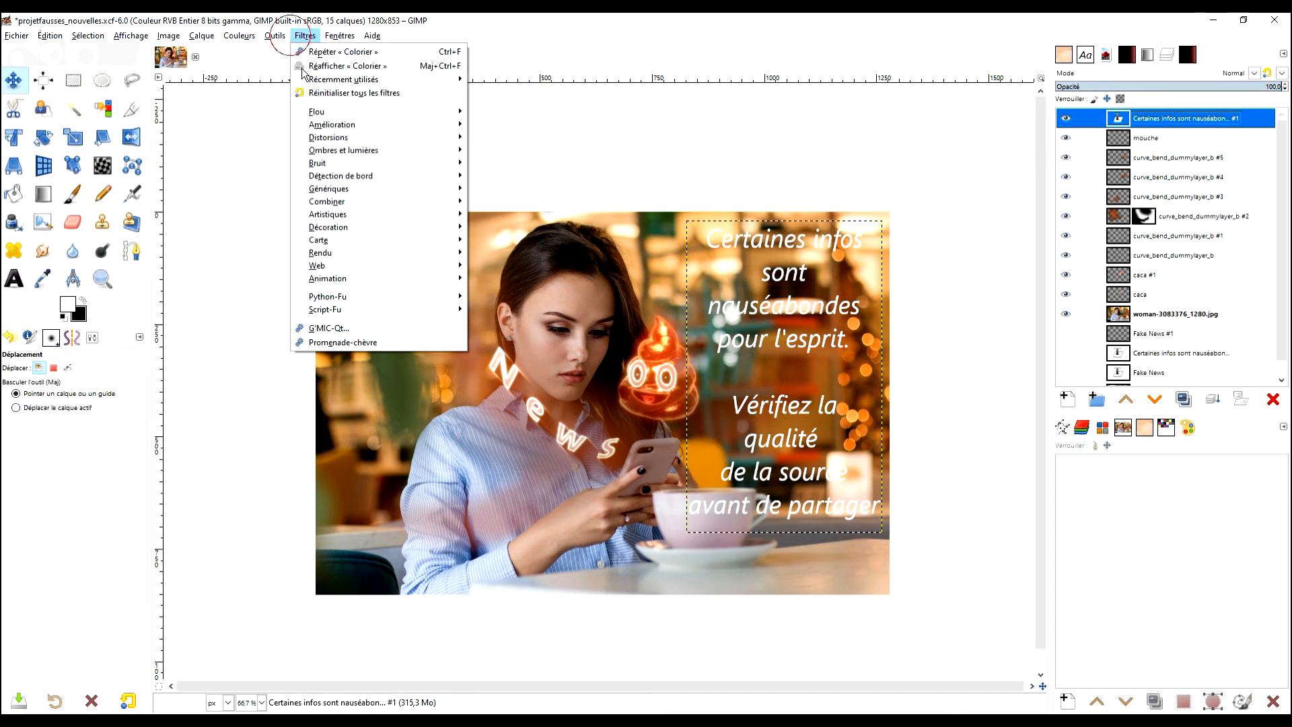
mouse_move(378, 151)
left_click(484, 241)
left_click(230, 141)
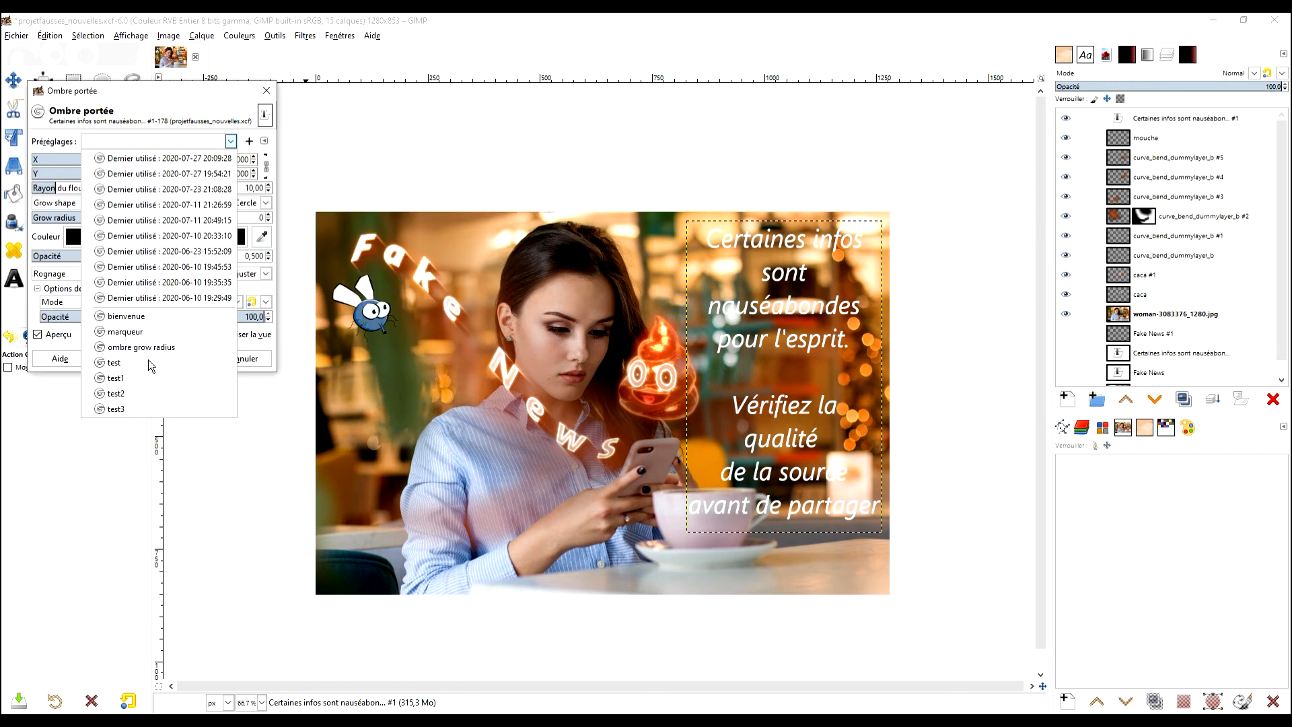
left_click(170, 347)
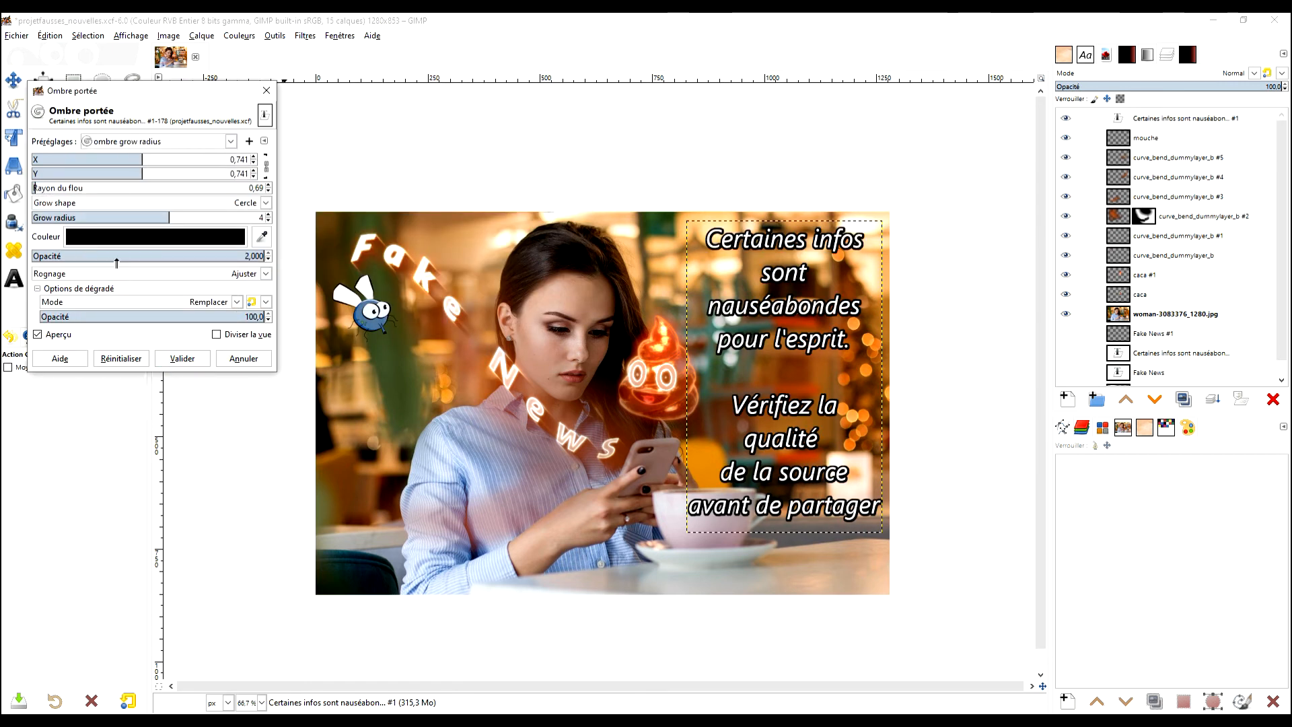
left_click(182, 358)
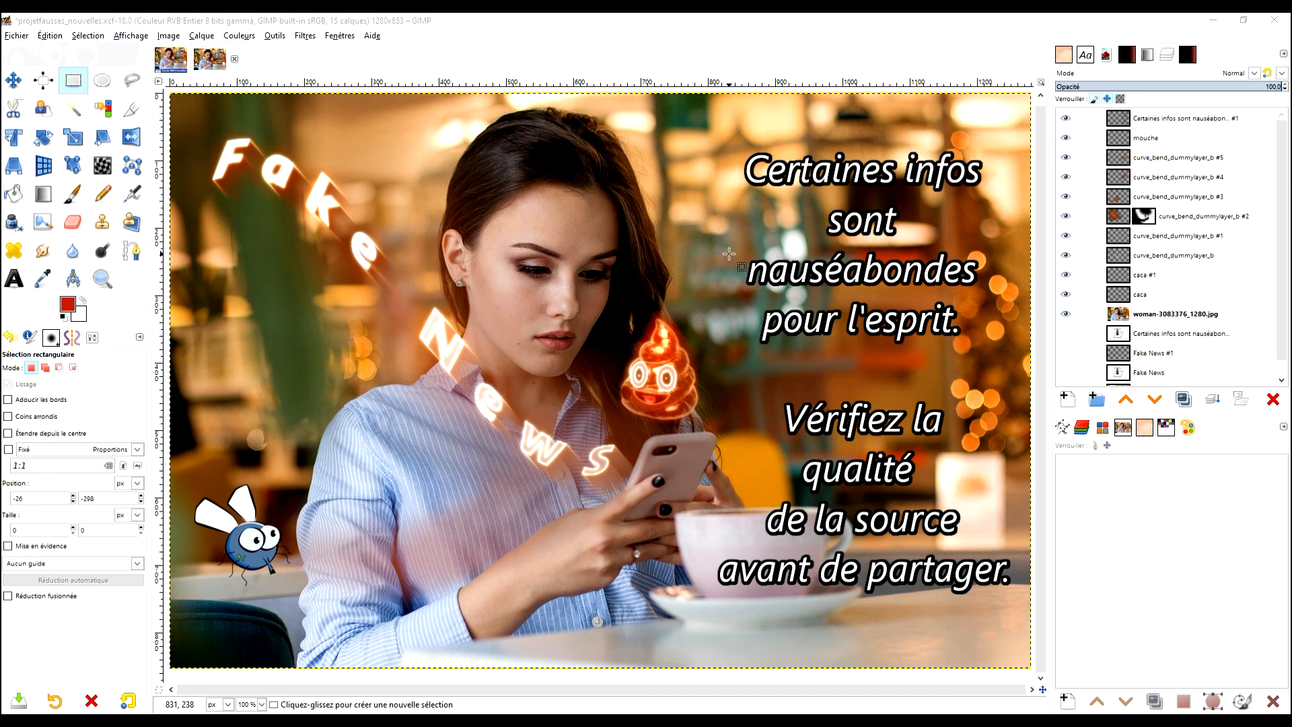
- Duplicate the caca #1 layer three times and rename the topmost copy as lueur
left_click(1165, 275)
left_click(1183, 399)
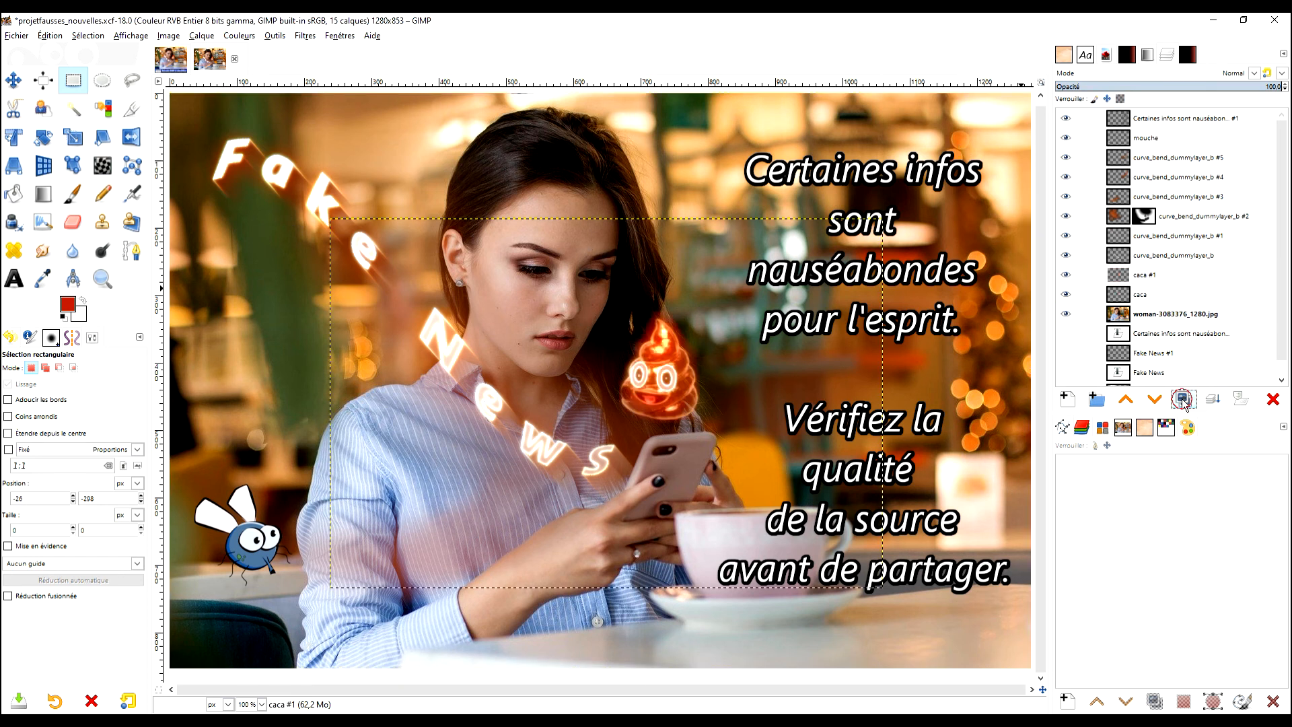
left_click(1183, 399)
left_click(1166, 276)
left_click(1183, 399)
double_click(1146, 277)
type("lueur")
key("Return")
- Choose the Paintbrush and sample the emoji's bright red as the foreground colour
scroll(652, 333, "up", 4)
left_click(73, 194)
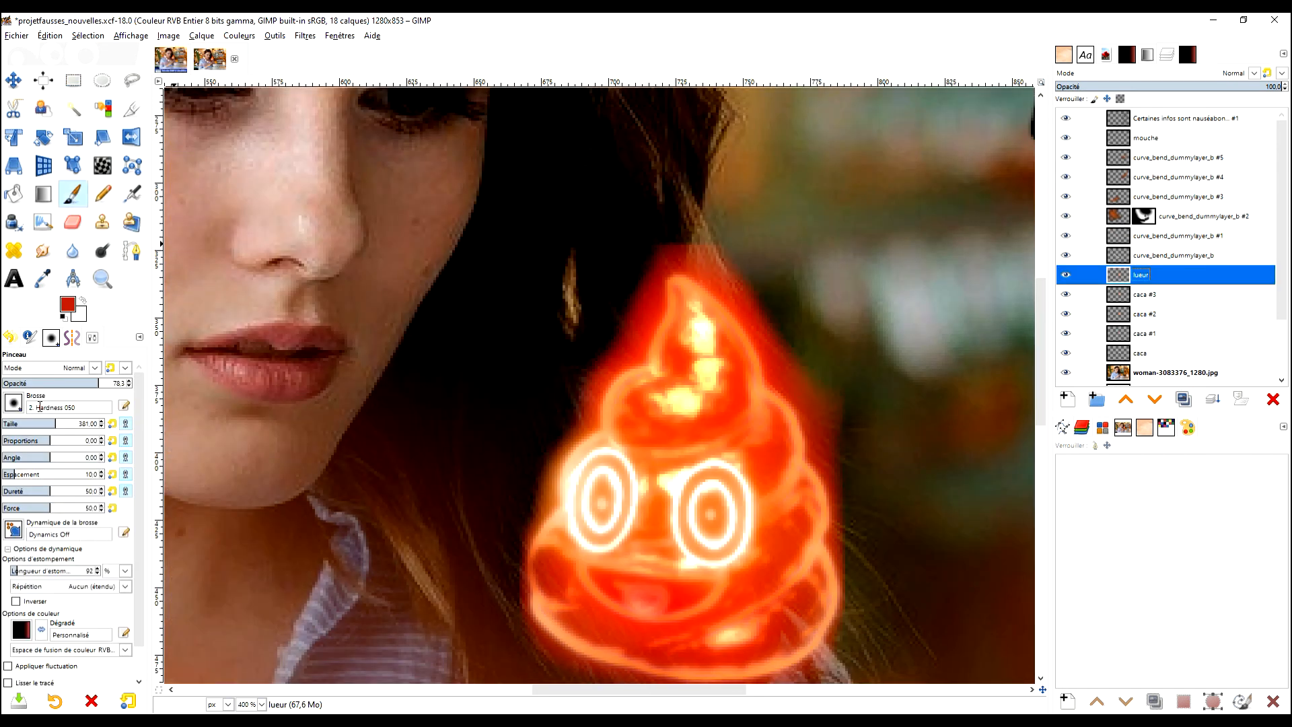
left_click(641, 335, "ctrl")
scroll(547, 362, "down", 2)
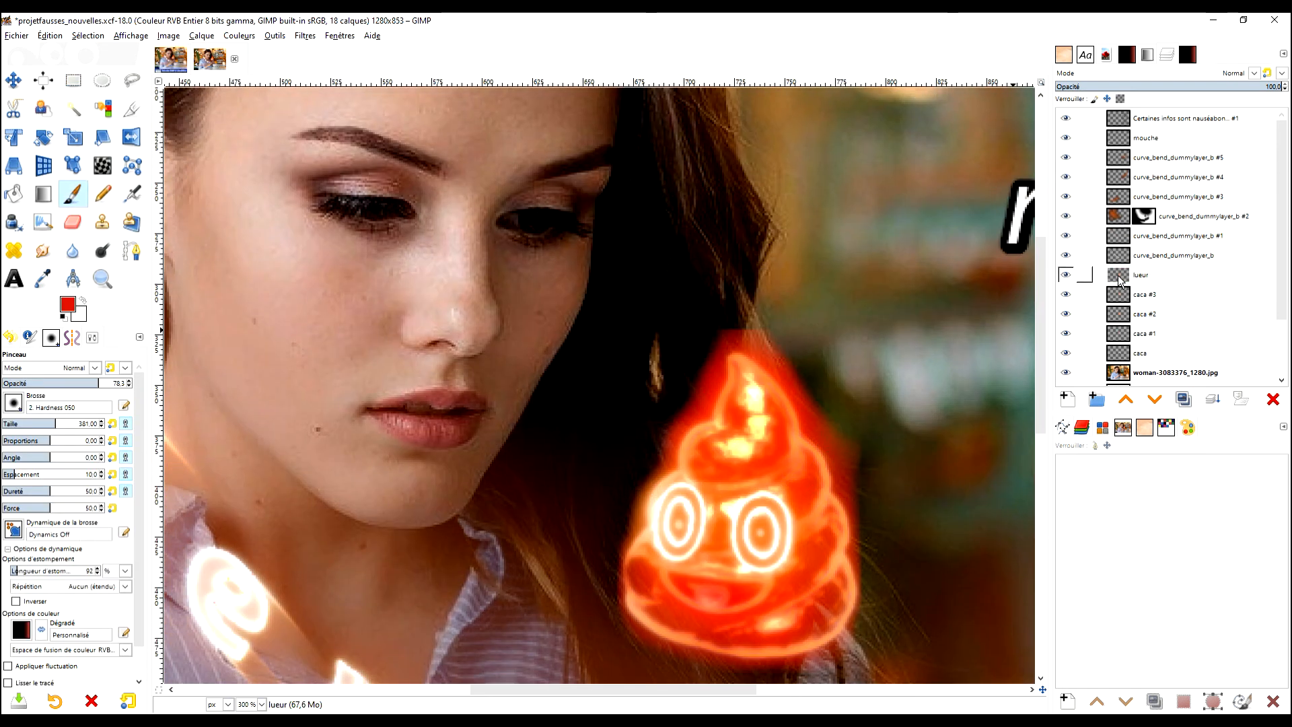
- Clear the emoji from the lueur layer using a rectangular selection of about 186 × 211 px around it
key("r")
left_click_drag(520, 286, 770, 568)
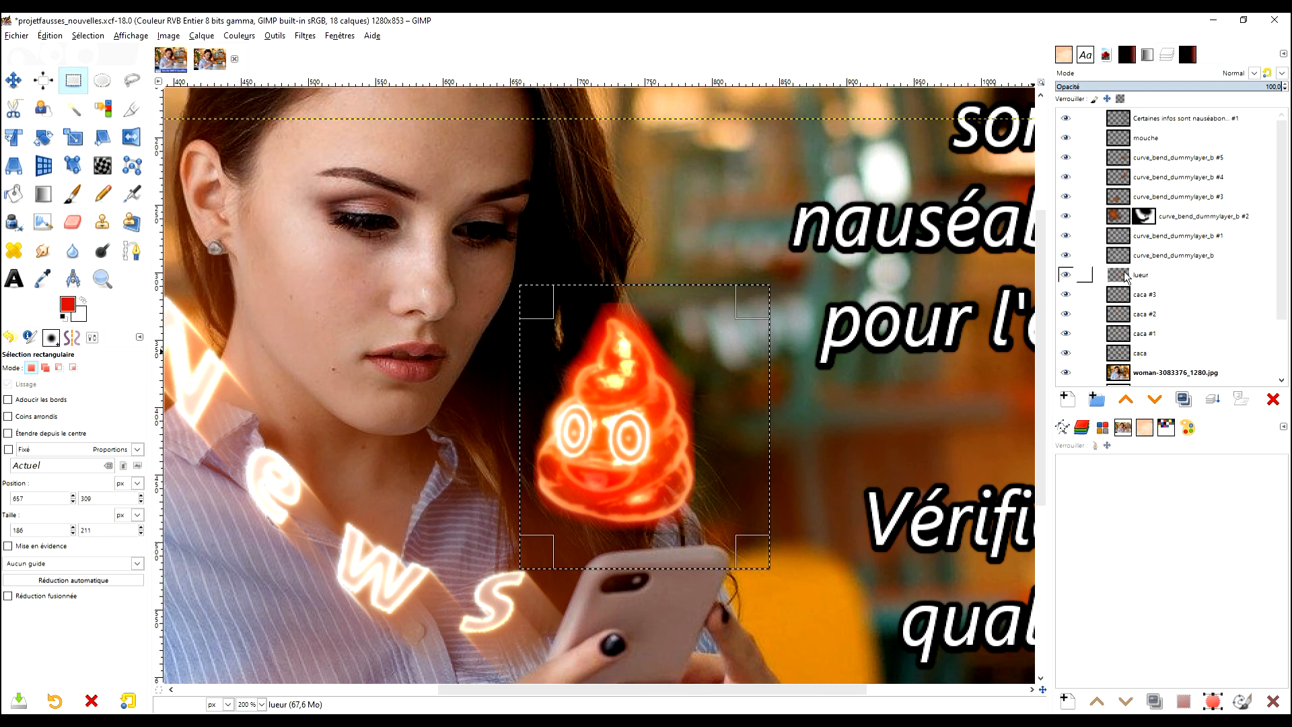
scroll(350, 213, "up", 1)
left_click(349, 212)
left_click_drag(251, 157, 312, 234)
- Try painting red over the woman's face on the lueur layer with its mode set to Couleur TSL
left_click(73, 194)
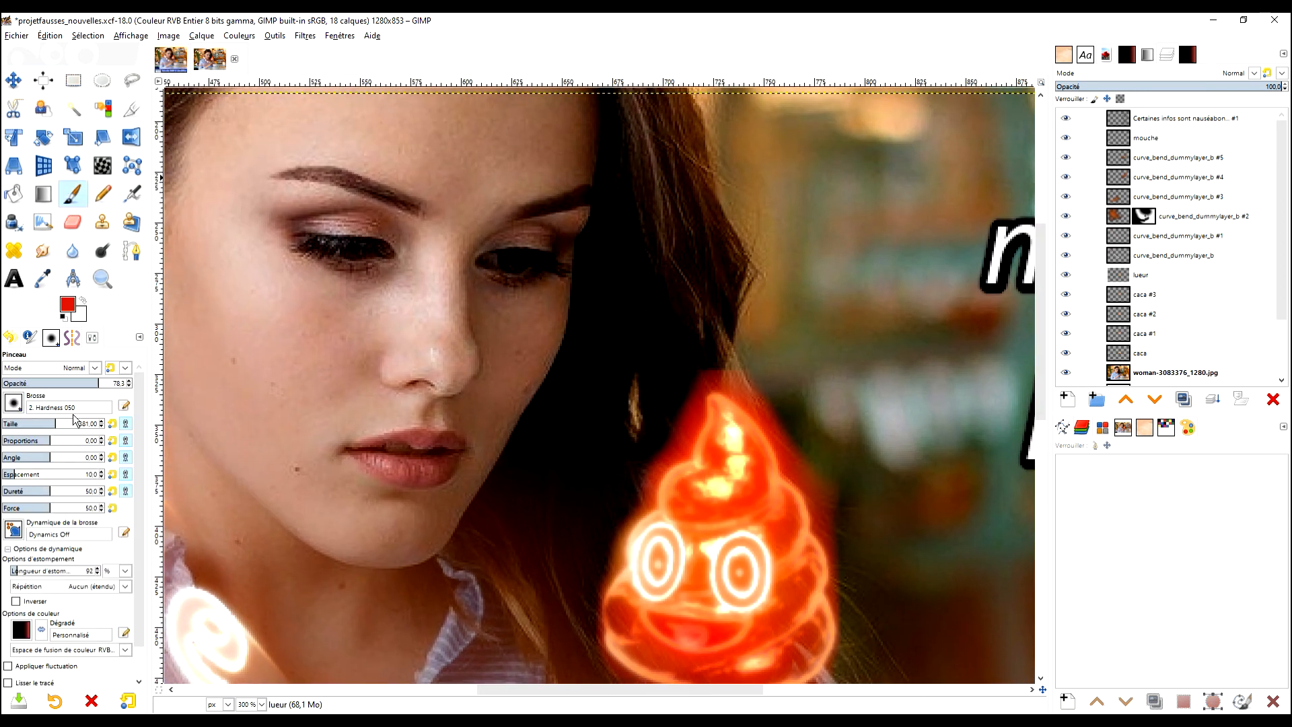
left_click_drag(665, 280, 703, 296)
left_click(1142, 275)
mouse_move(528, 235)
left_mouse_down()
mouse_move(412, 515)
mouse_move(565, 236)
left_mouse_up()
left_click(1254, 73)
left_click(1083, 583)
- Inspect the red paint on the woman's face and undo it together with the layer mode change
scroll(690, 360, "down", 2)
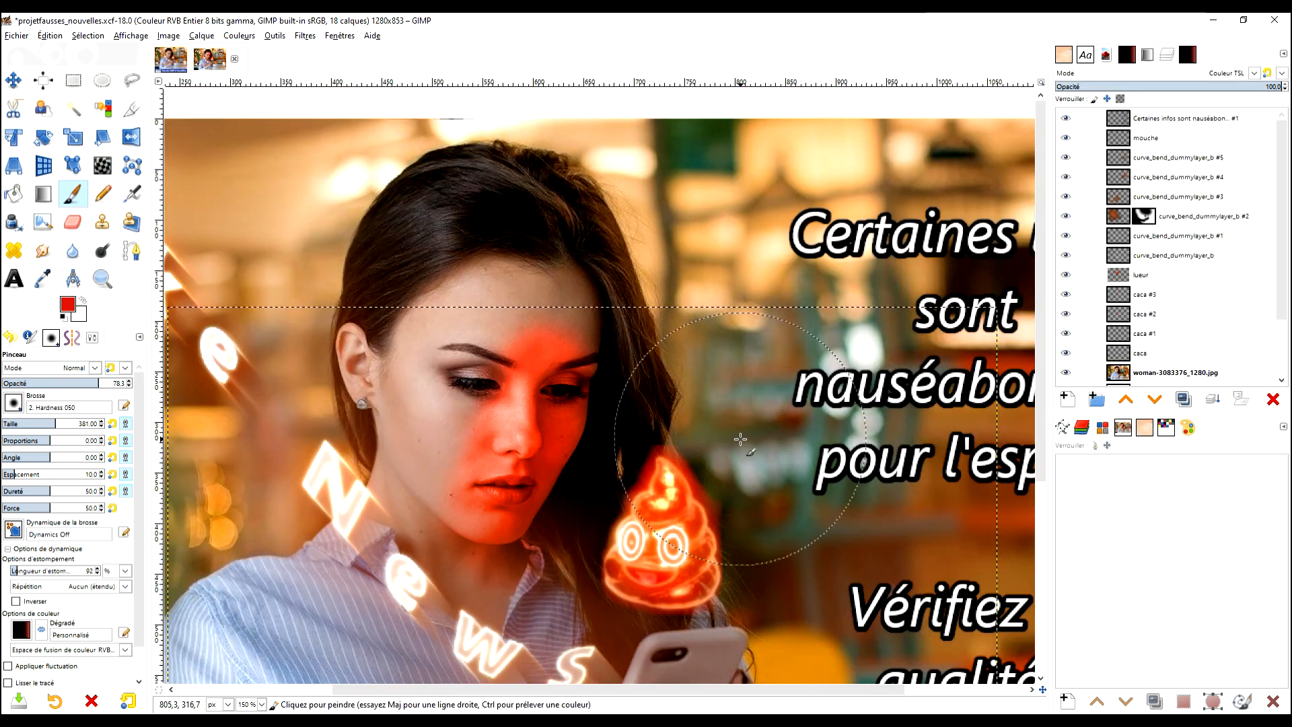
scroll(690, 360, "down", 1)
scroll(510, 328, "up", 2)
key("ctrl+z")
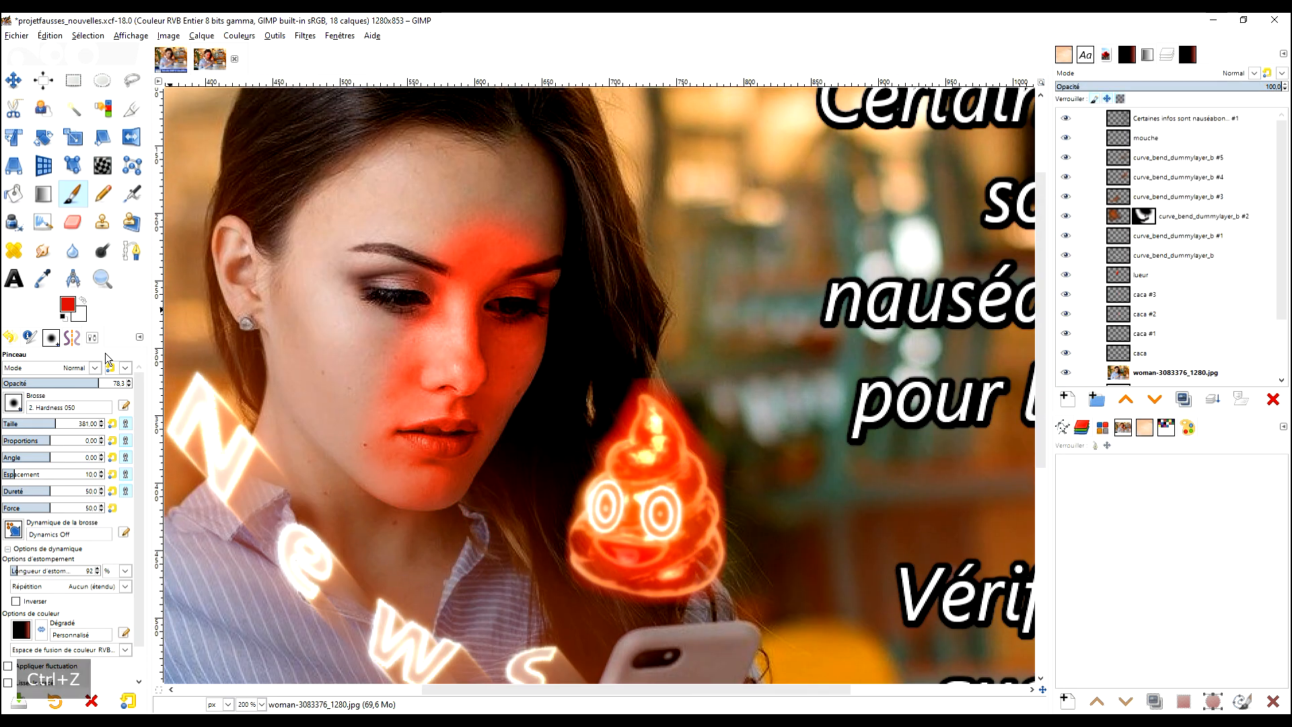
key("ctrl+z")
- Paint a red glow over the woman's face on lueur at 39.1 brush opacity and set its mode to Couleur TSL
scroll(1200, 321, "down", 3)
left_click(1069, 201)
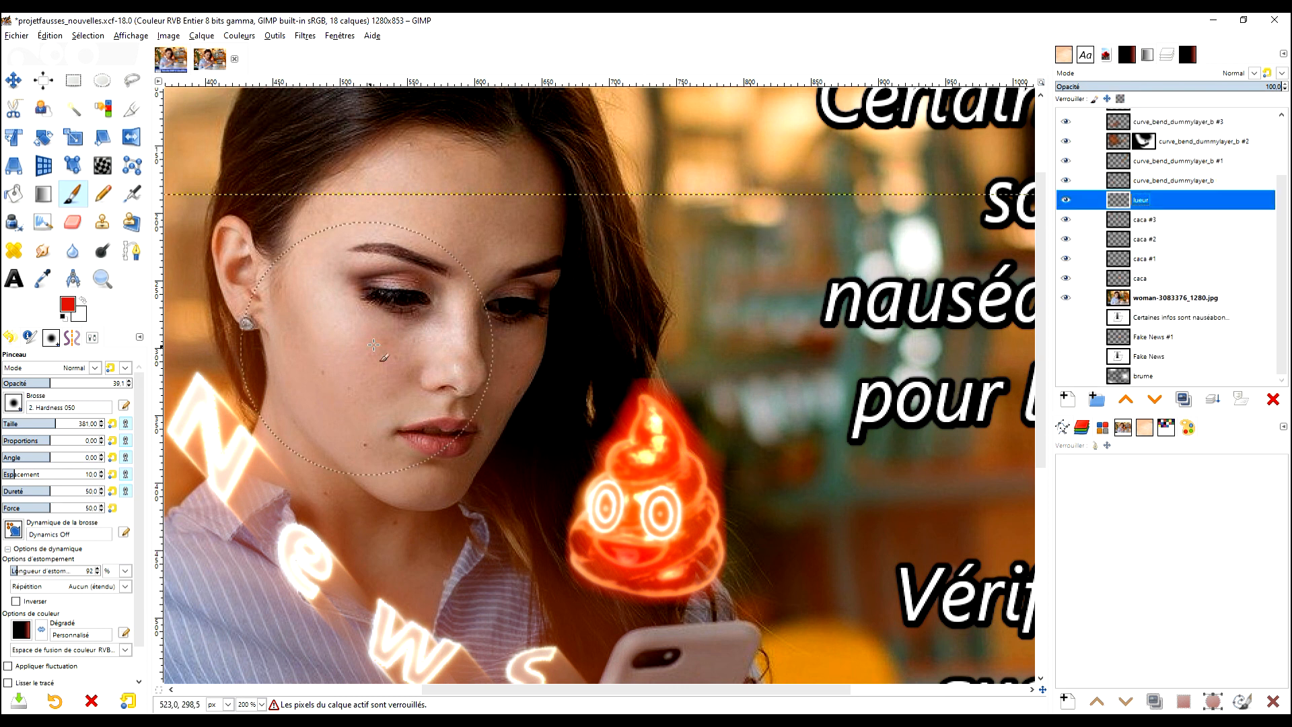
mouse_move(511, 273)
left_mouse_down()
mouse_move(464, 416)
mouse_move(483, 286)
mouse_move(470, 303)
left_mouse_up()
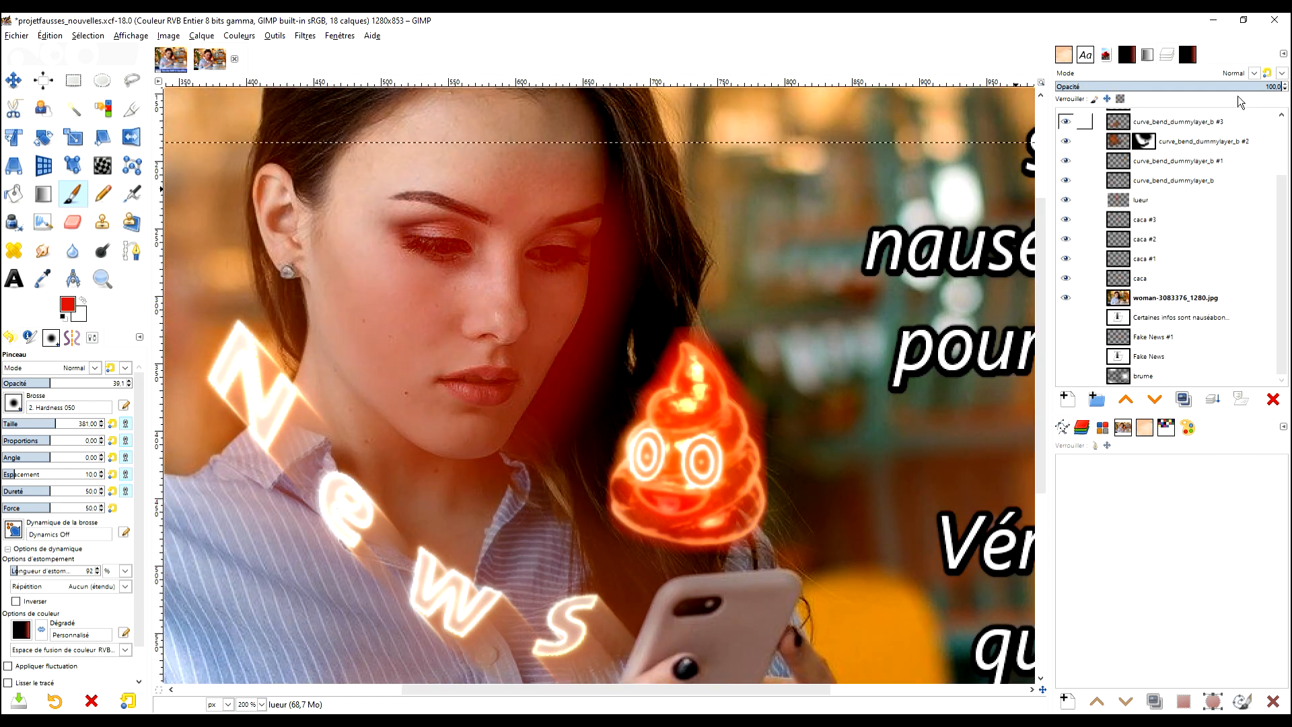
left_click(1255, 72)
left_click(1140, 589)
- Examine the red glow on the woman's face at several zoom levels
scroll(606, 337, "down", 2)
scroll(521, 380, "up", 1)
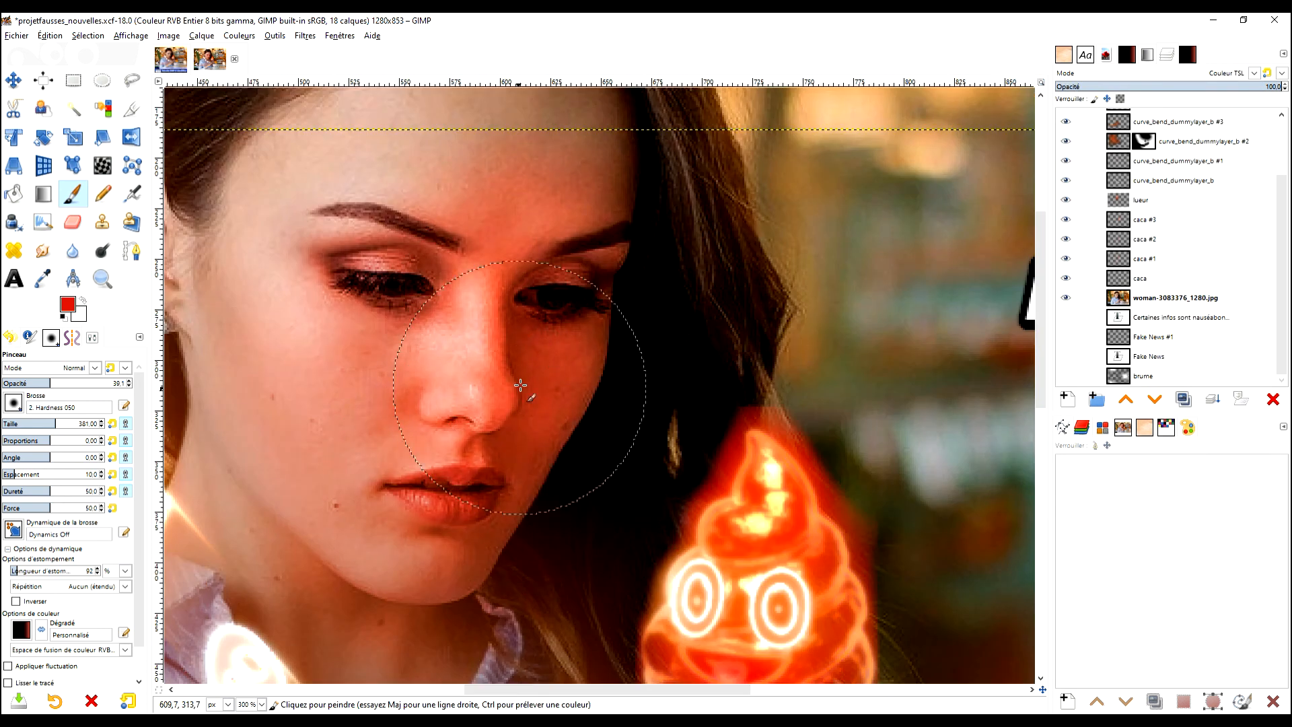
scroll(696, 465, "up", 2)
scroll(683, 346, "down", 2)
scroll(774, 431, "down", 1)
scroll(790, 404, "up", 1)
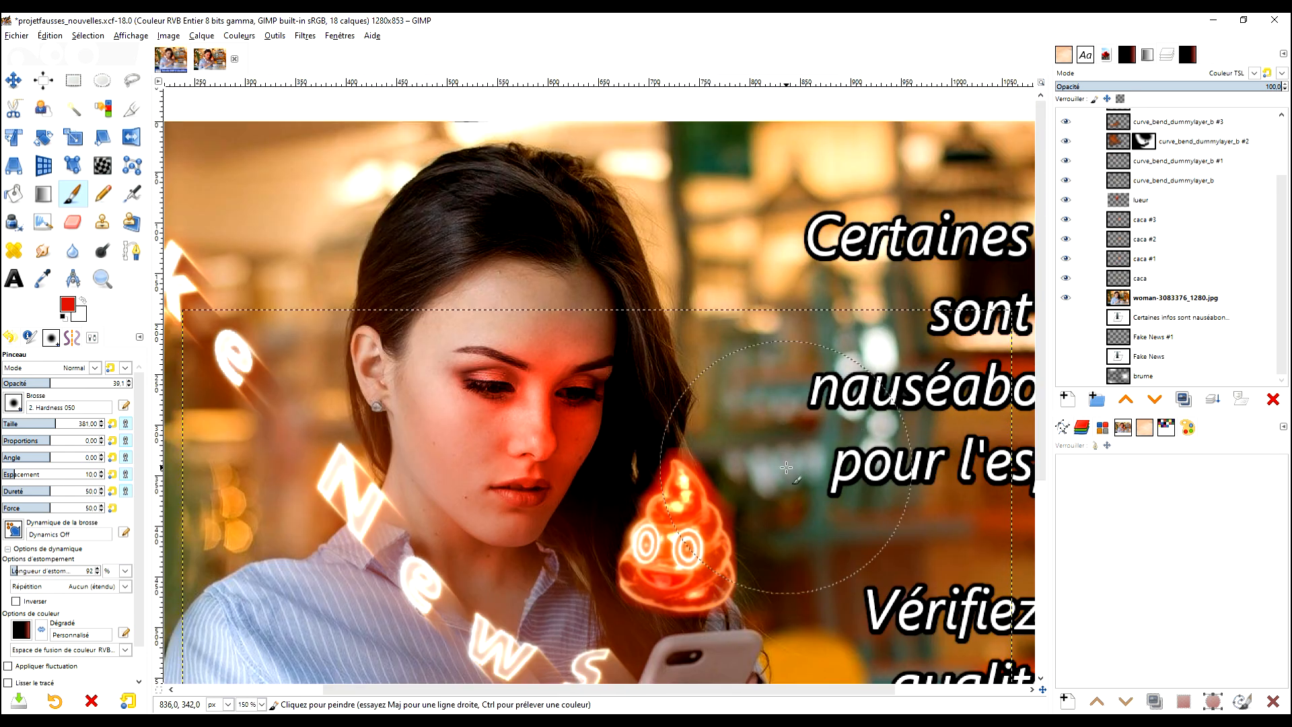
scroll(794, 437, "down", 1)
scroll(820, 471, "up", 1)
- Make the woman-3083376_1280.jpg layer active and fit the whole image in the window
left_click(1169, 303)
scroll(797, 402, "down", 2)
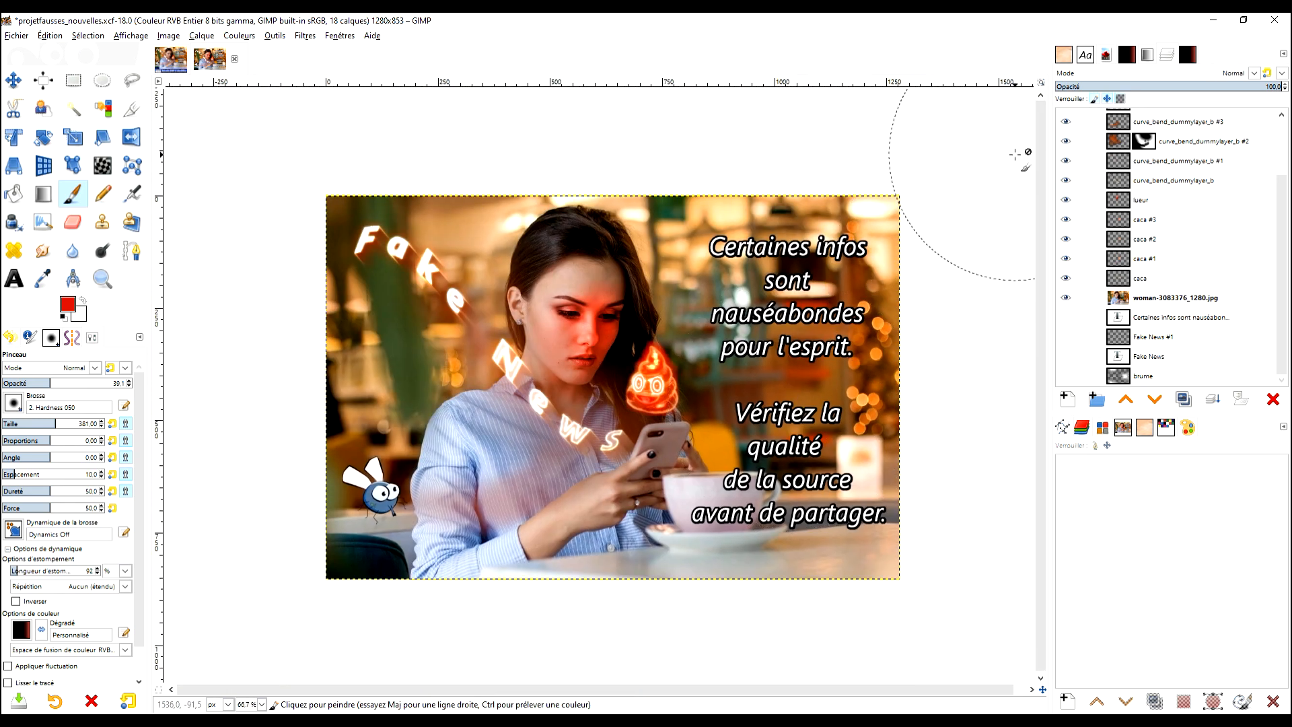
key("ctrl+shift+j")
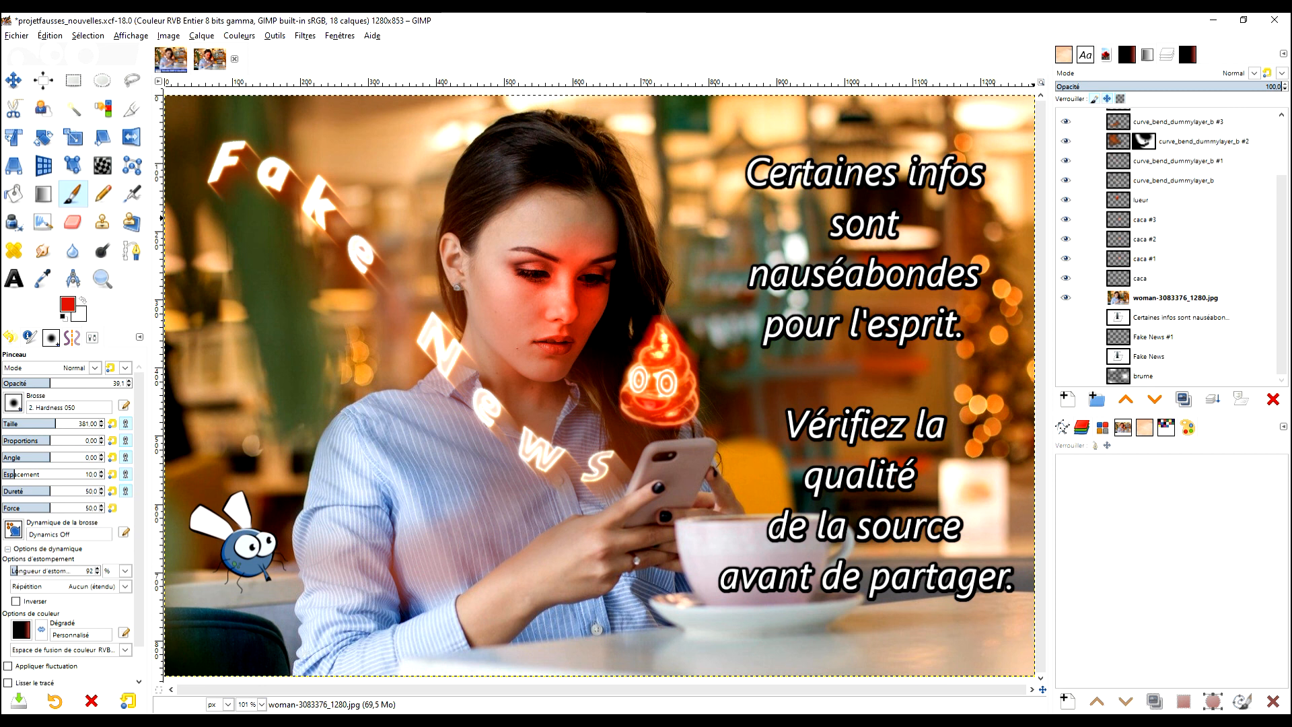
key("r")
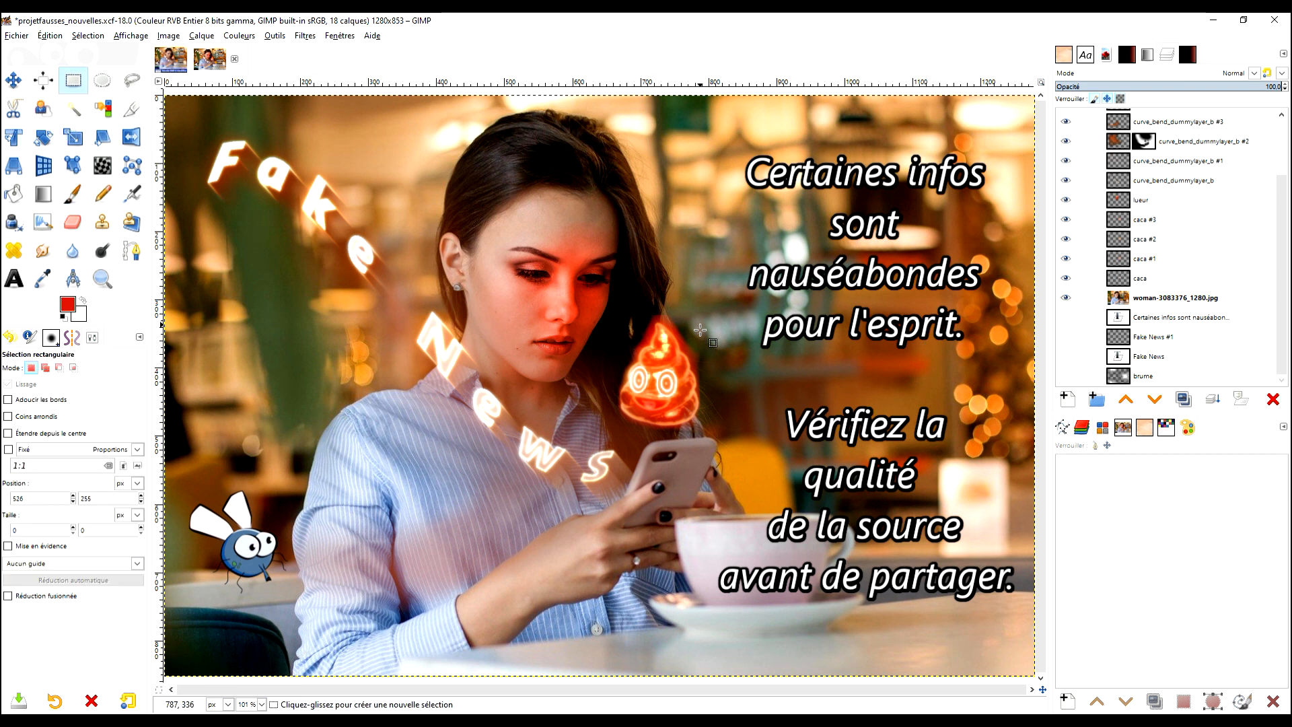
key("p")
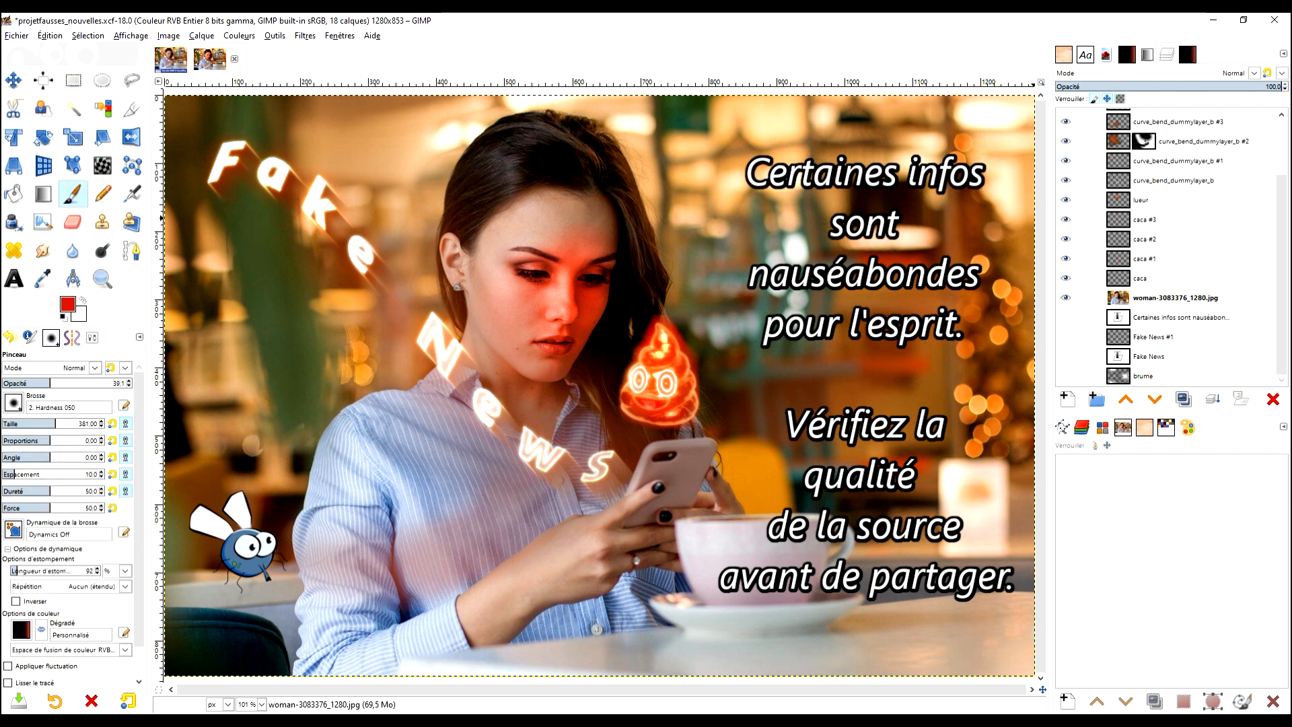